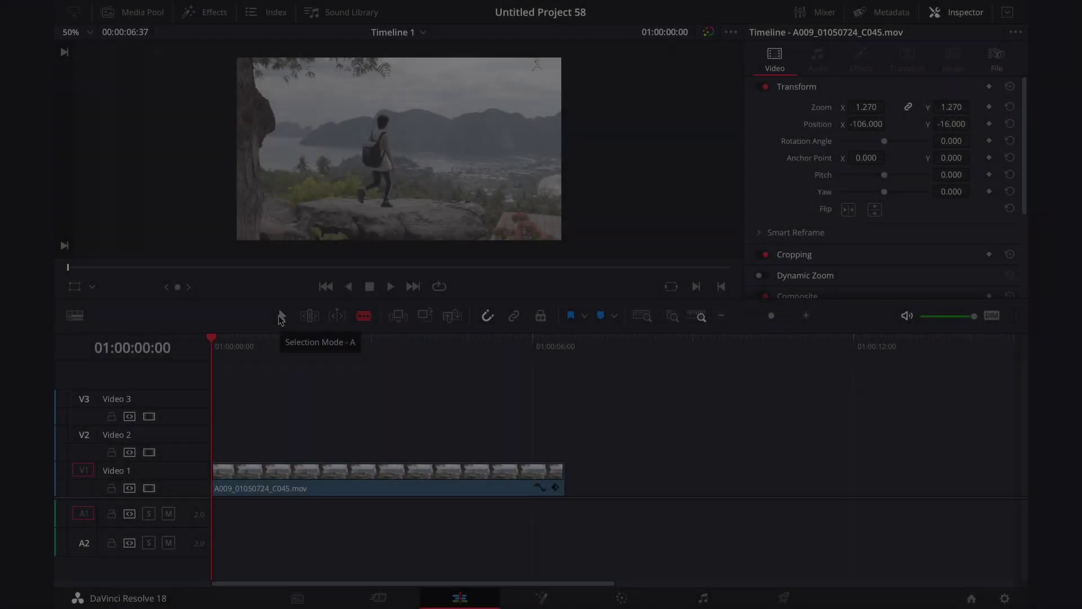
Switch the Edit timeline back to the Selection Mode arrow tool.
left_click(281, 317)
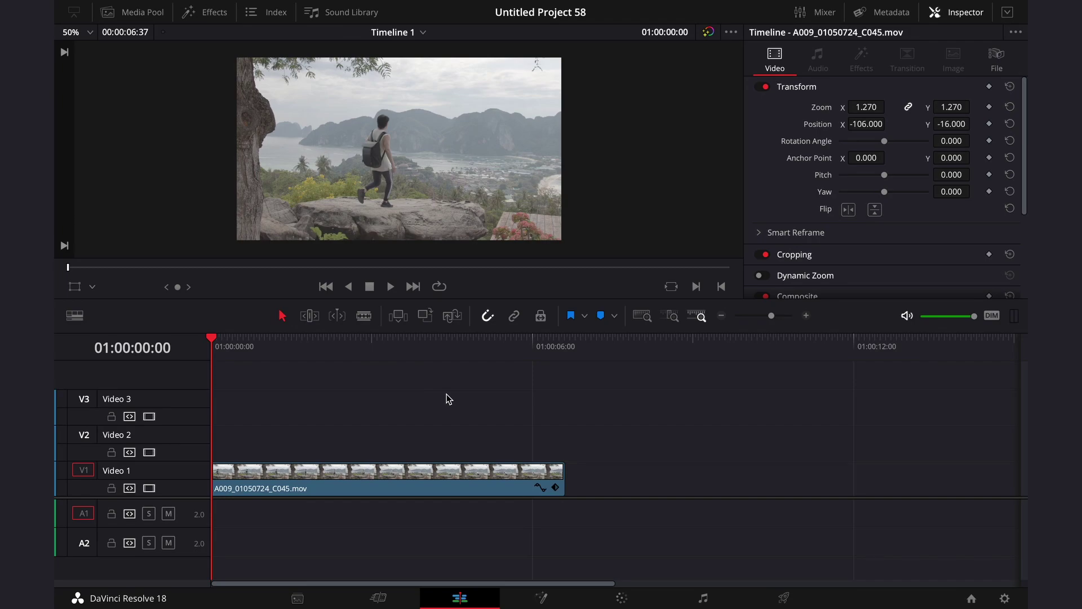
Duplicate hiker clip A009_01050724_C045.mov onto Video 2 and scrub back to its start.
left_click(441, 479)
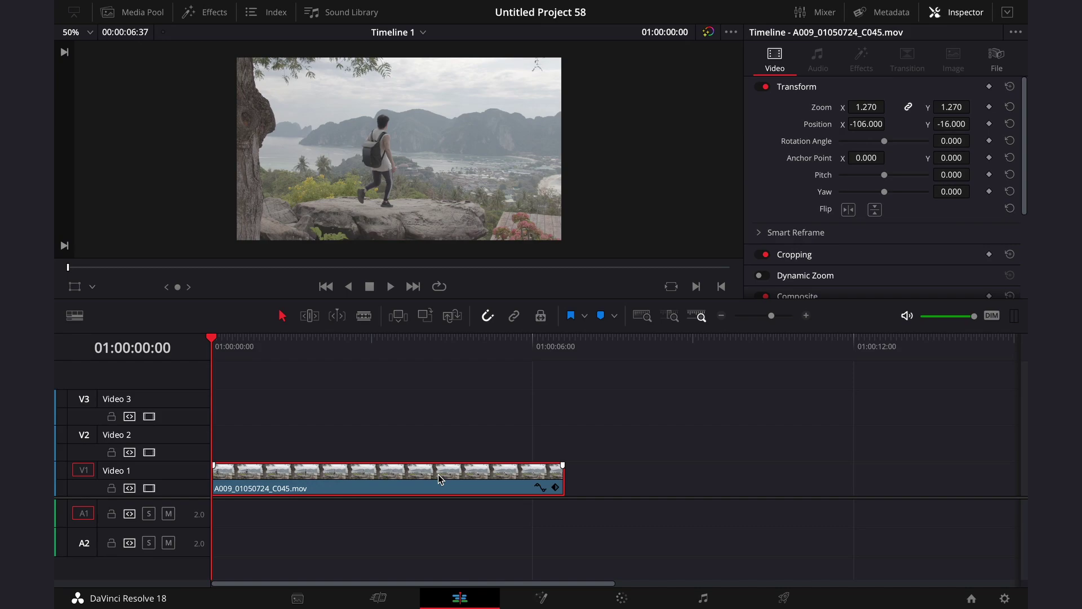
left_click_drag(438, 473, 436, 455, "alt")
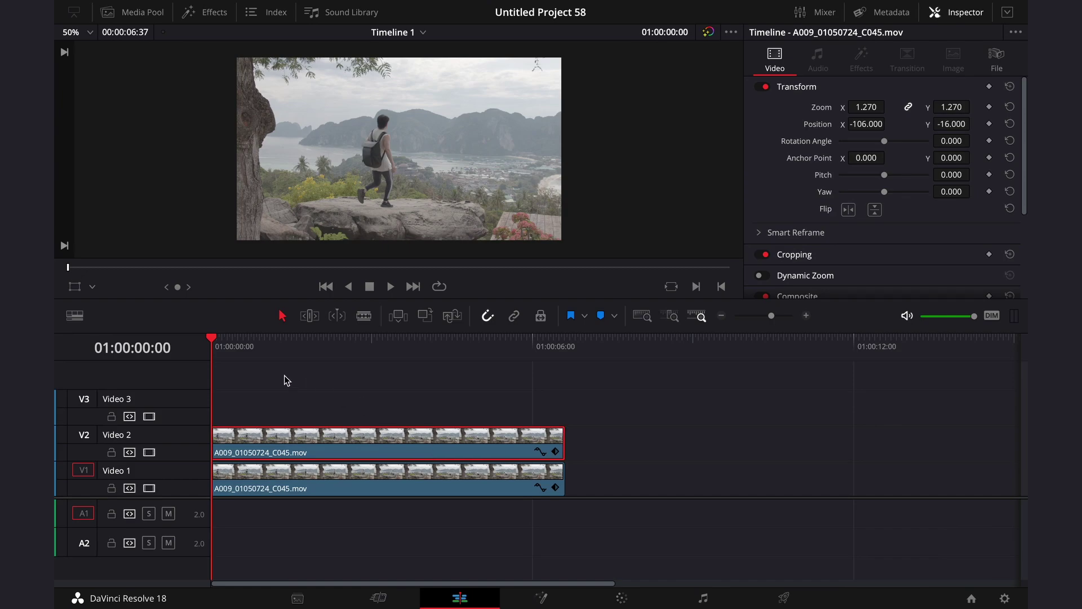
left_click_drag(229, 338, 140, 341)
Make the Video 2 copy a freeze frame and place both clips end to end on Video 1.
mouse_move(225, 4)
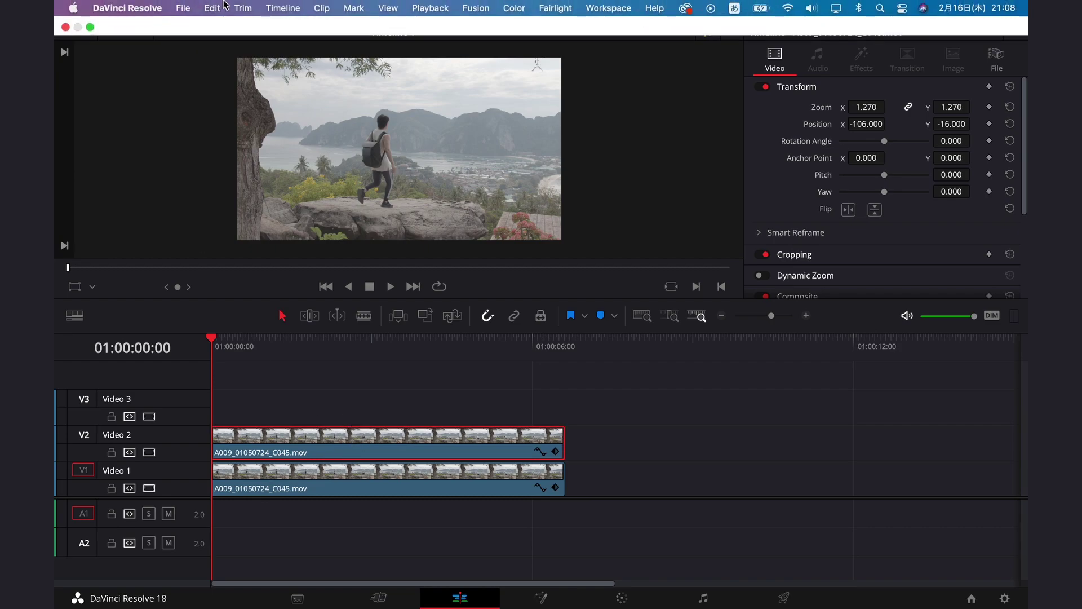
left_click(322, 7)
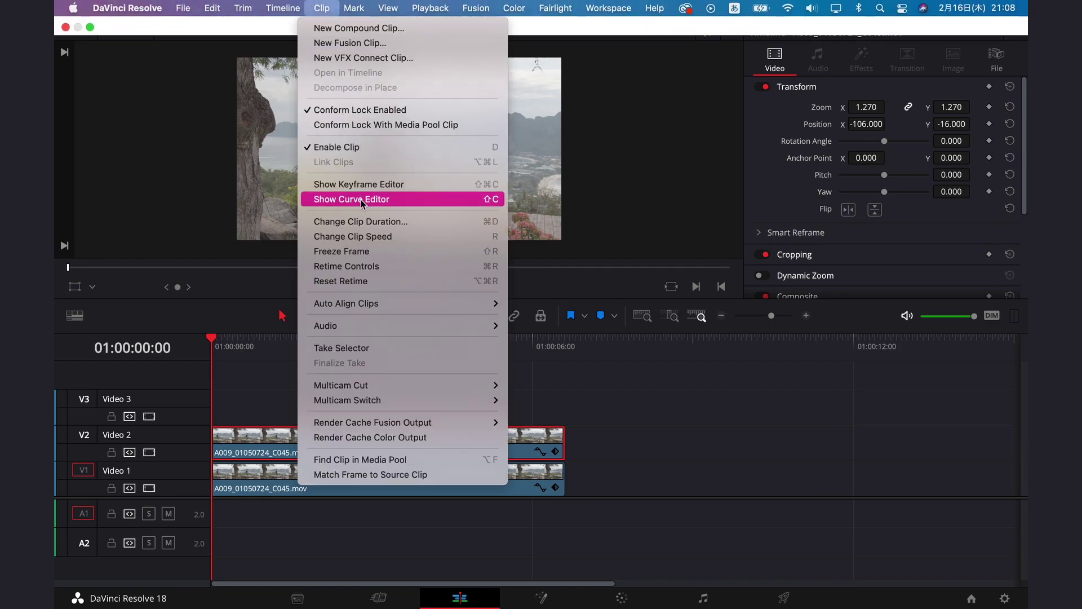
left_click(338, 250)
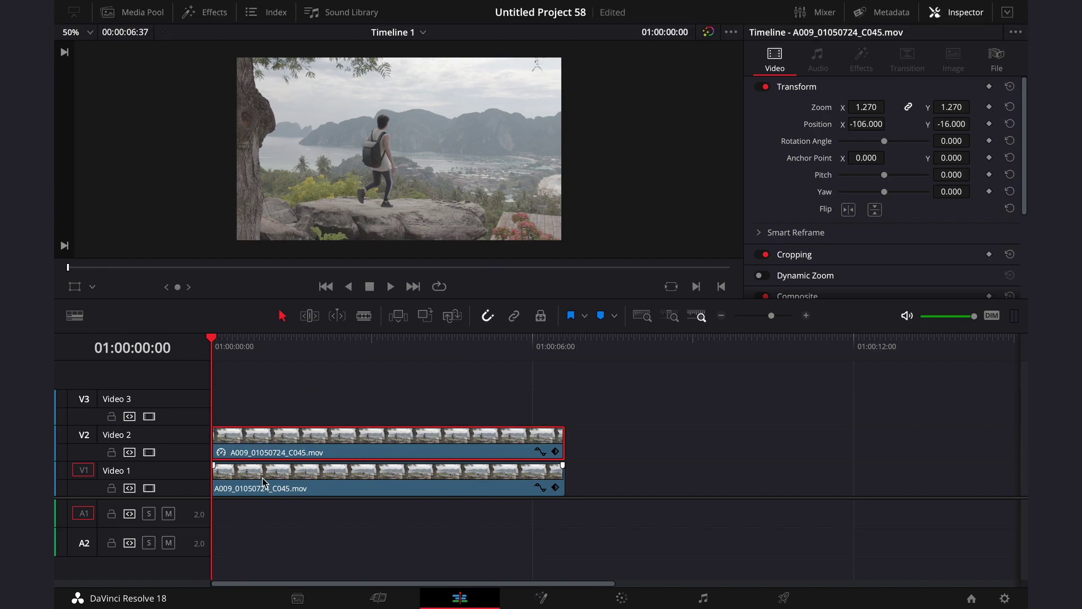
left_click_drag(264, 483, 622, 477)
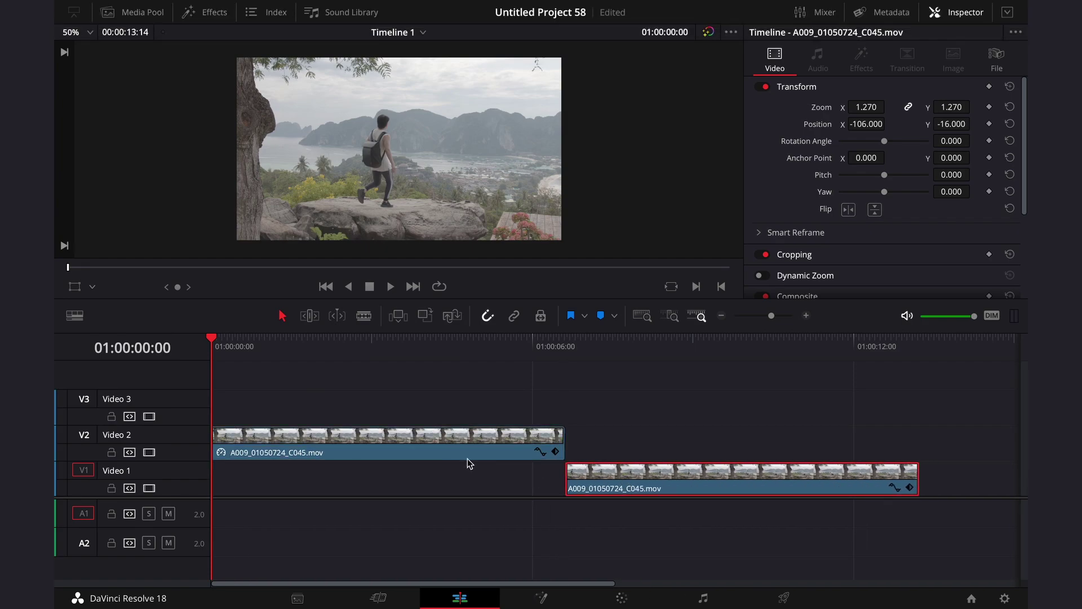
left_click_drag(431, 451, 432, 475)
Scrub and play back the joined clips to review the cut between them.
left_click(288, 345)
left_click_drag(288, 345, 447, 346)
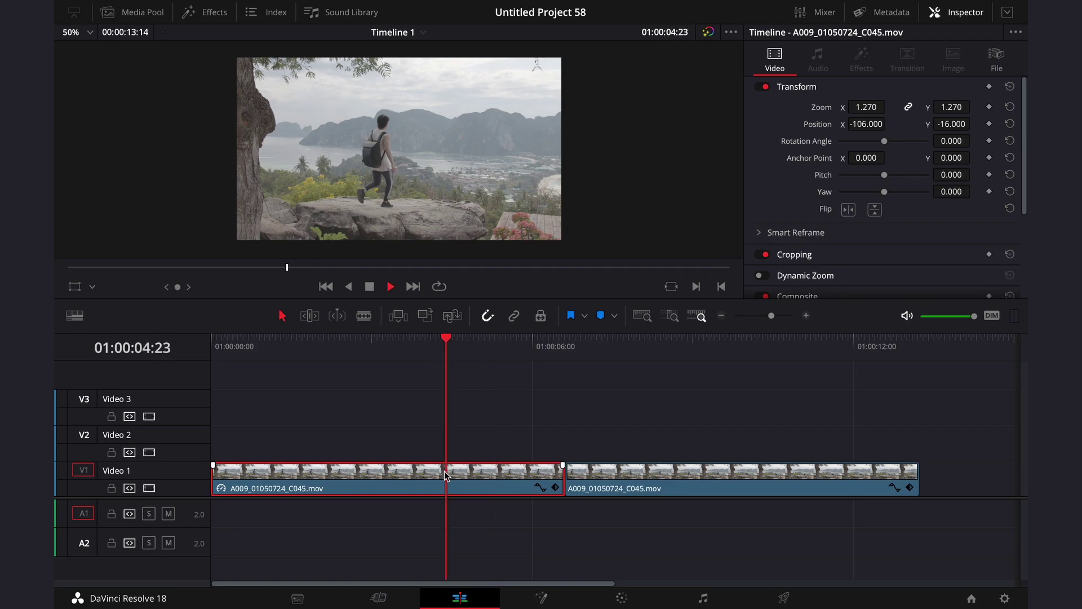
key("space")
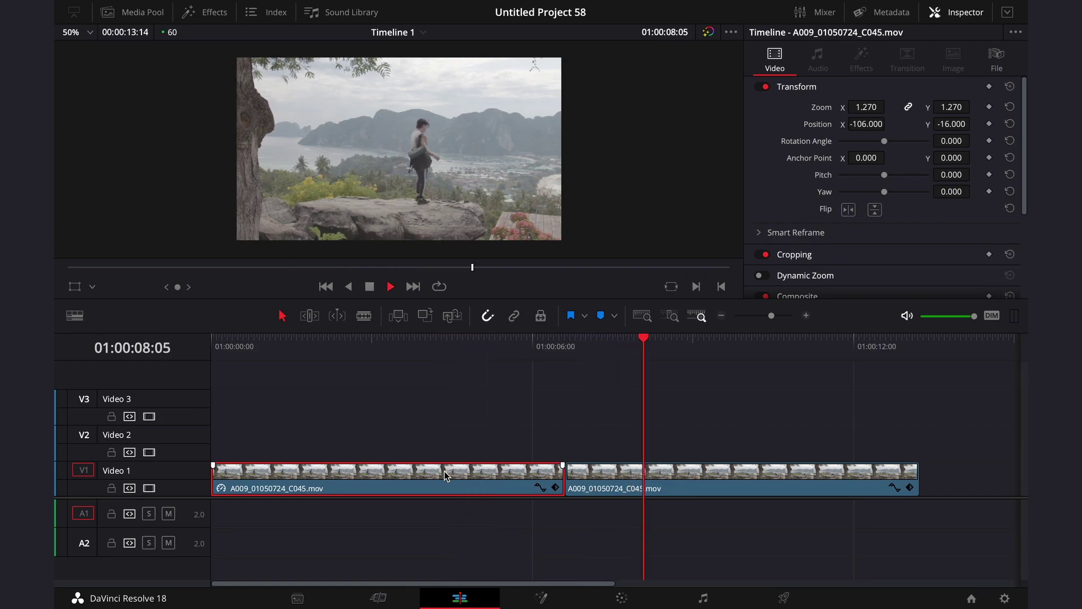
left_click(482, 347)
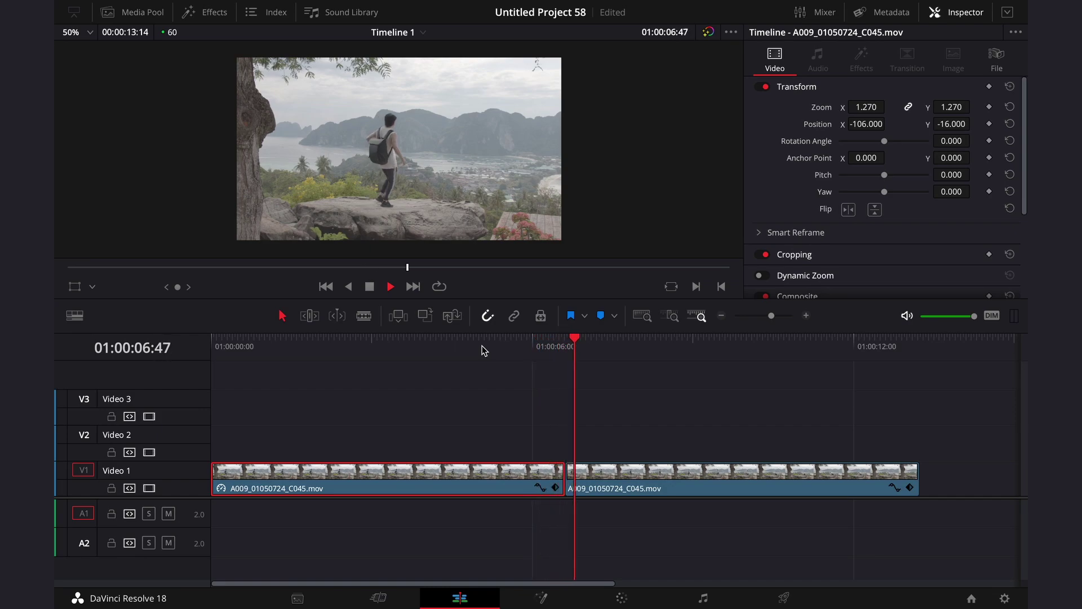
key("space")
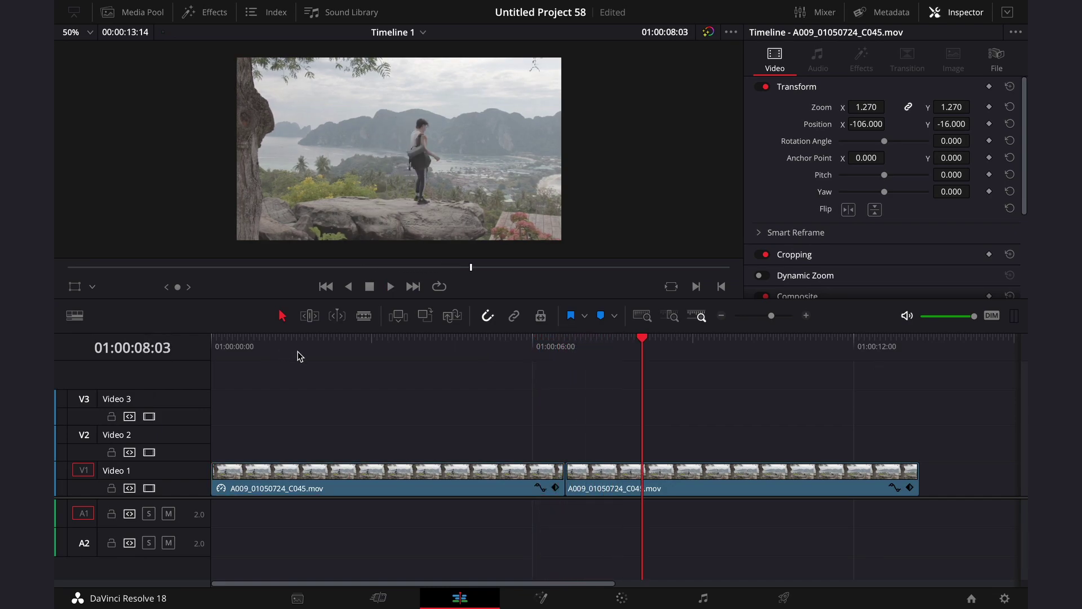
Trim the freeze-frame clip to end at 01:00:02:14 and butt the moving clip against it.
mouse_move(364, 345)
left_mouse_down()
mouse_move(442, 346)
mouse_move(203, 342)
left_mouse_up()
key("space")
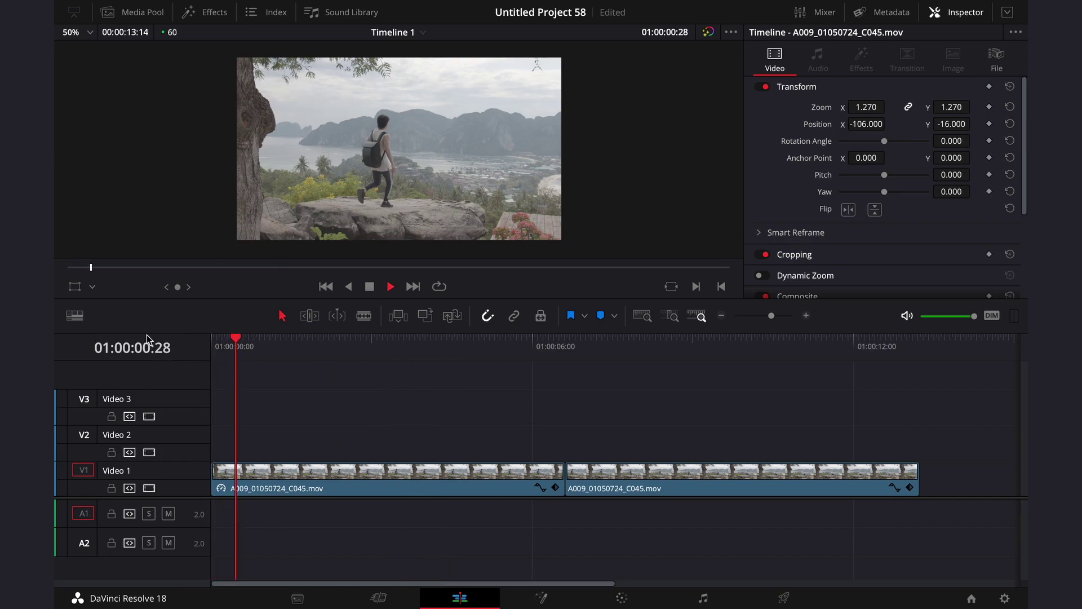
key("space")
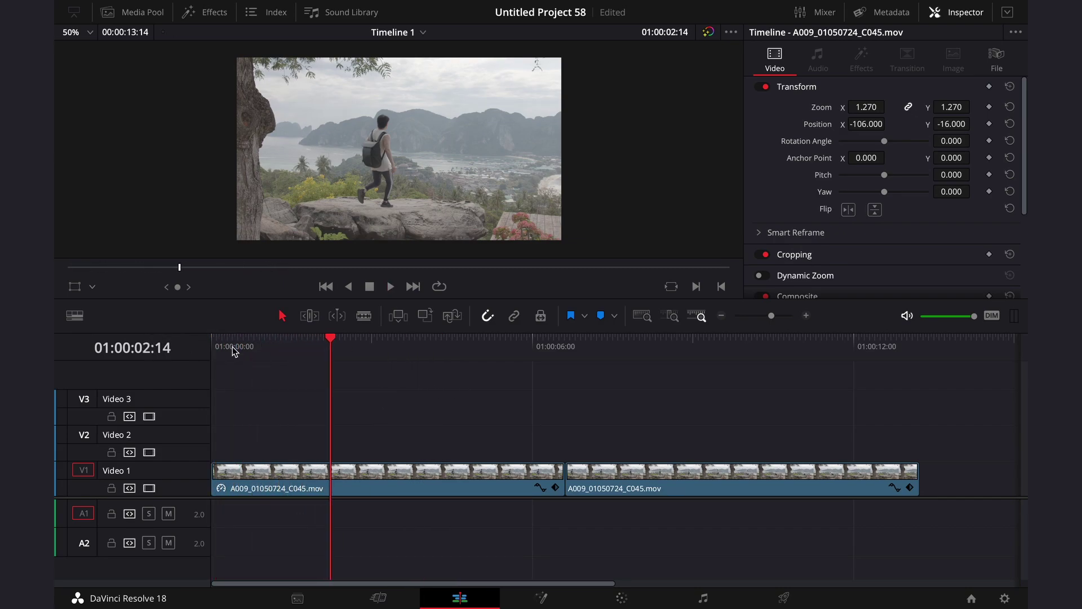
left_click_drag(562, 478, 336, 478)
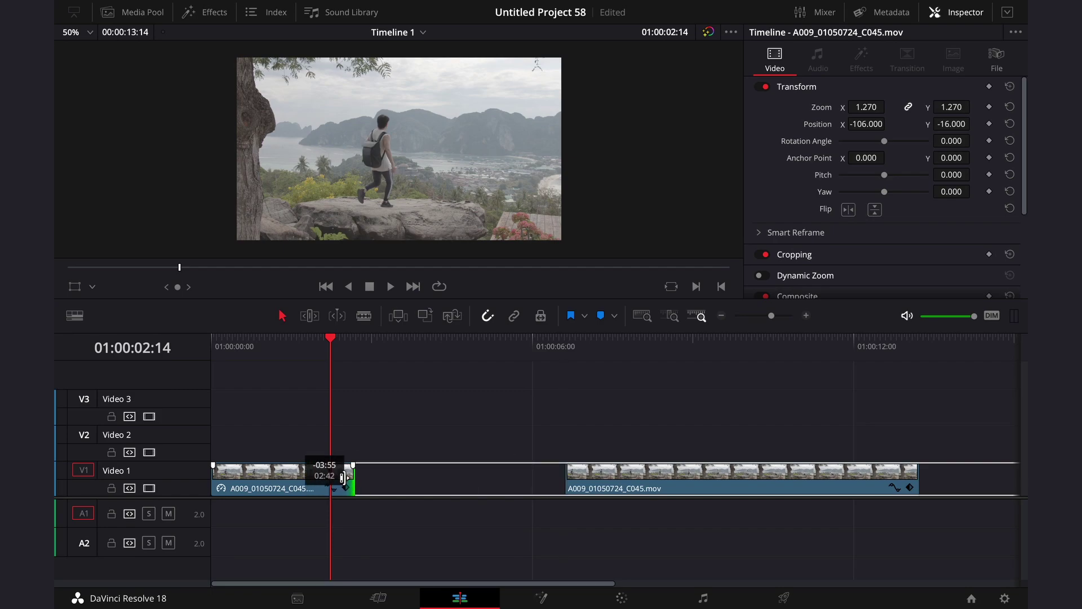
left_click_drag(722, 489, 488, 490)
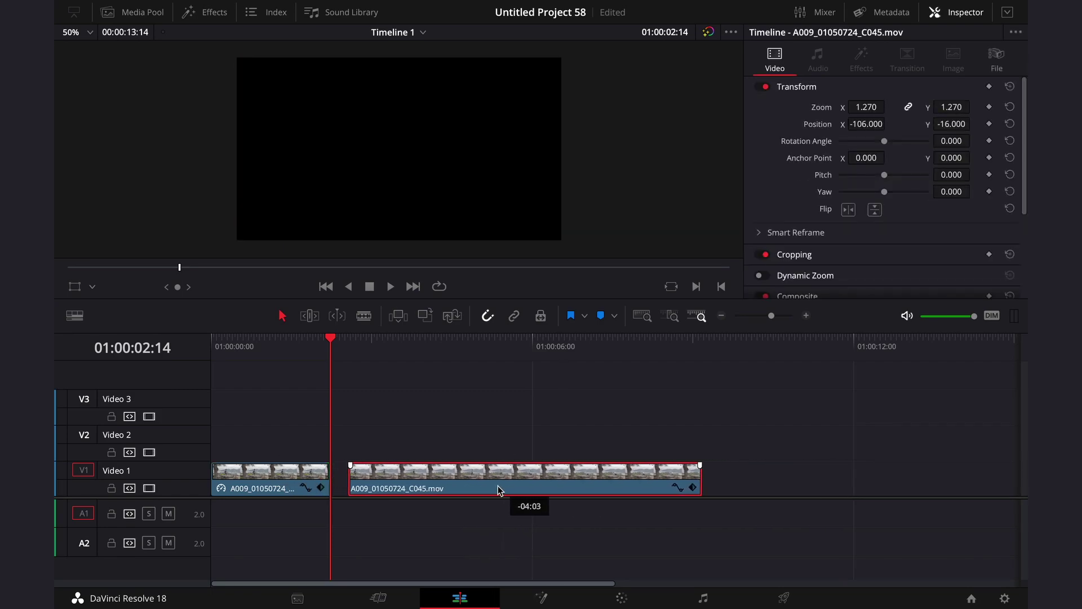
Play the edit from the start, then select the first clip on Video 1.
key("Home")
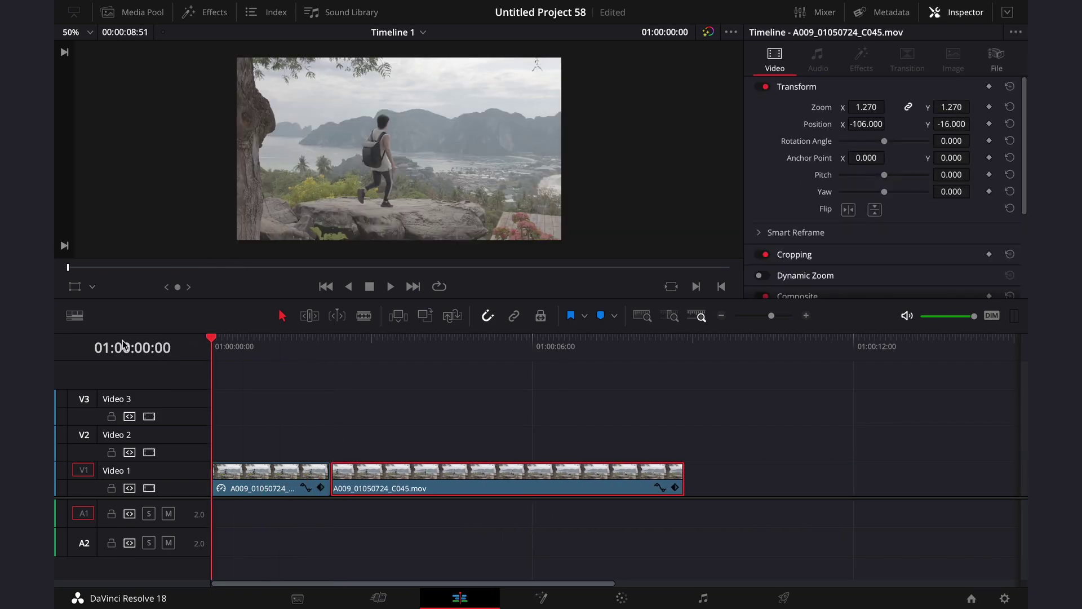
key("space")
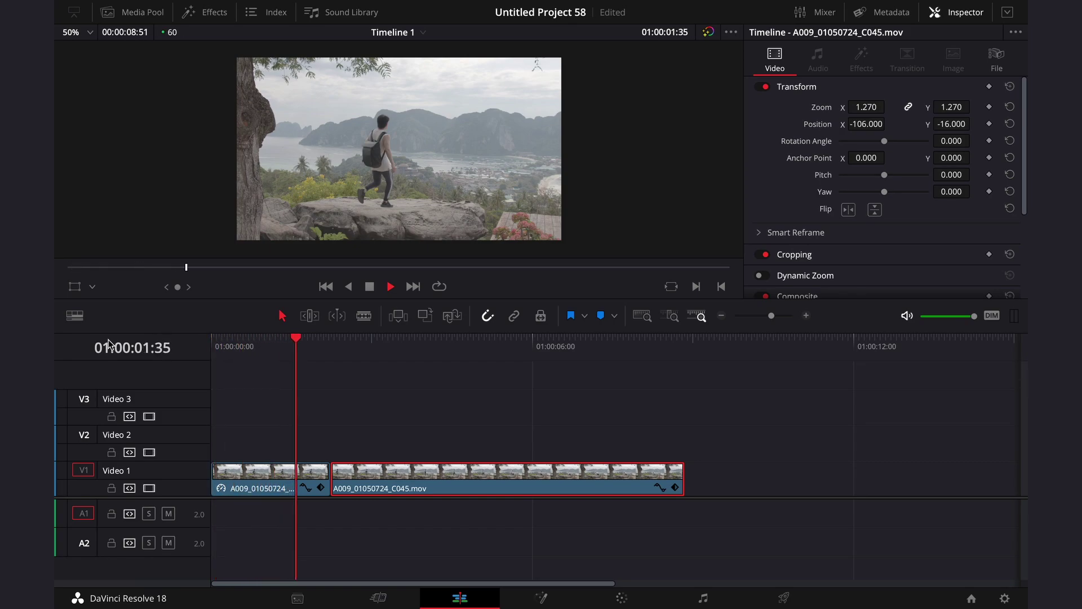
key("space")
left_click(288, 350)
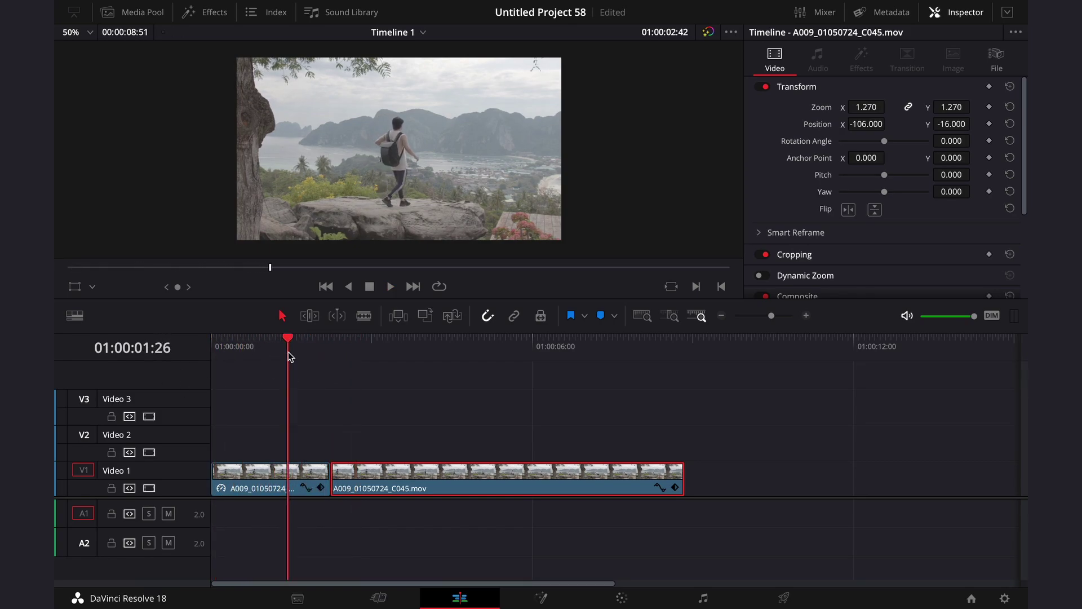
key("Home")
left_click(287, 481)
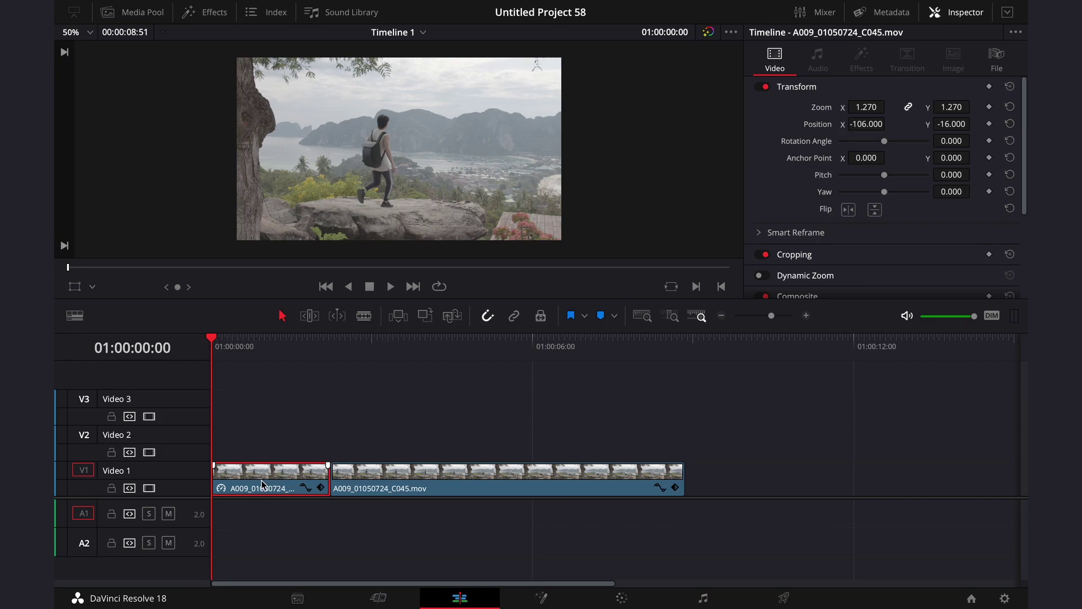
Convert the first clip into Fusion Clip 5 and open it on the Fusion page.
right_click(262, 484)
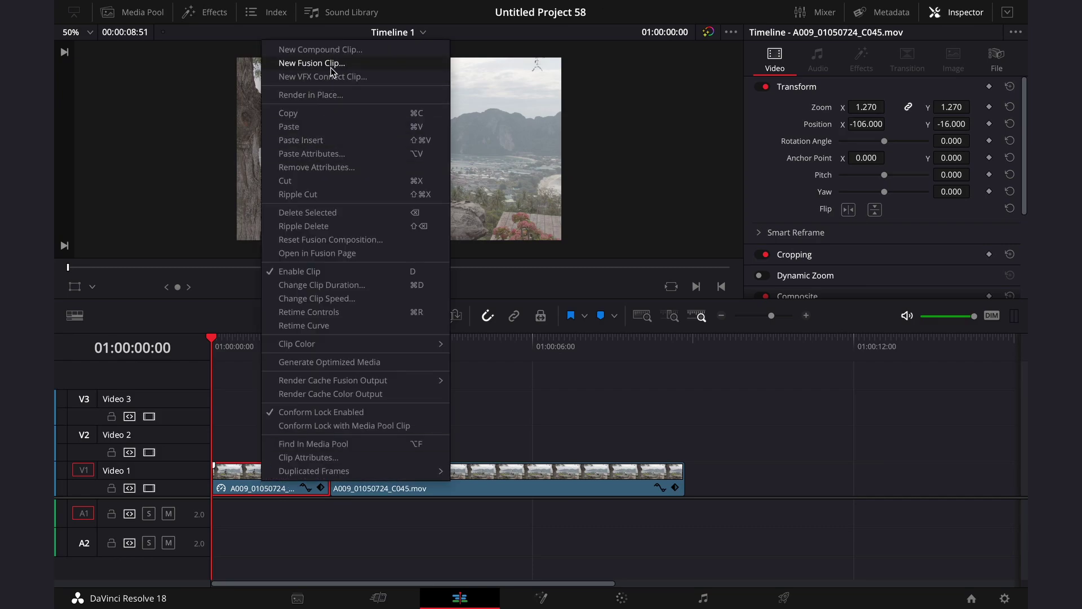
left_click(311, 63)
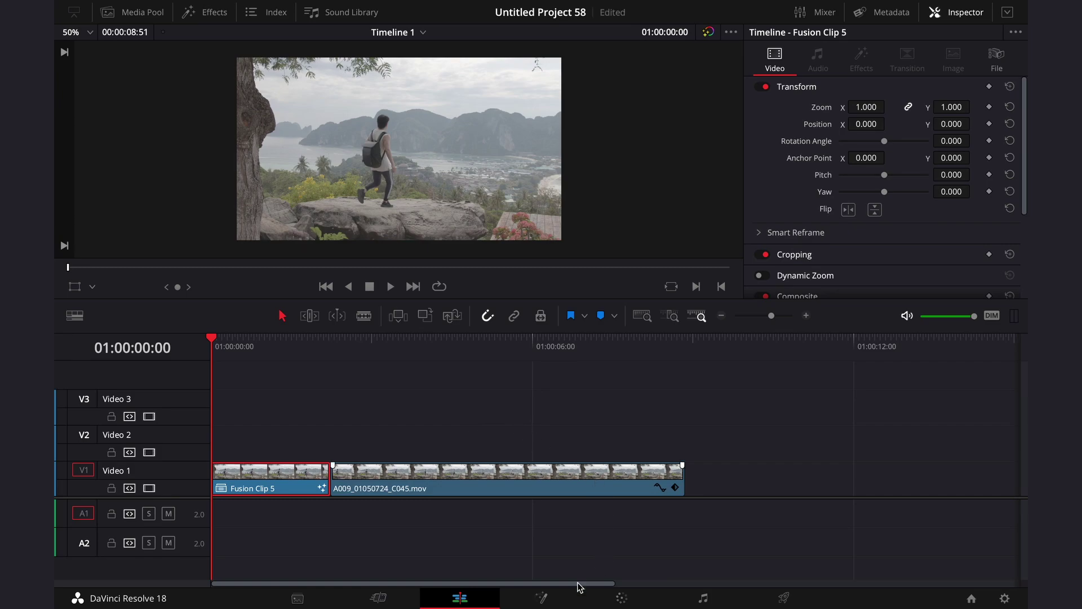
left_click(261, 348)
left_click_drag(257, 347, 211, 348)
left_click(542, 598)
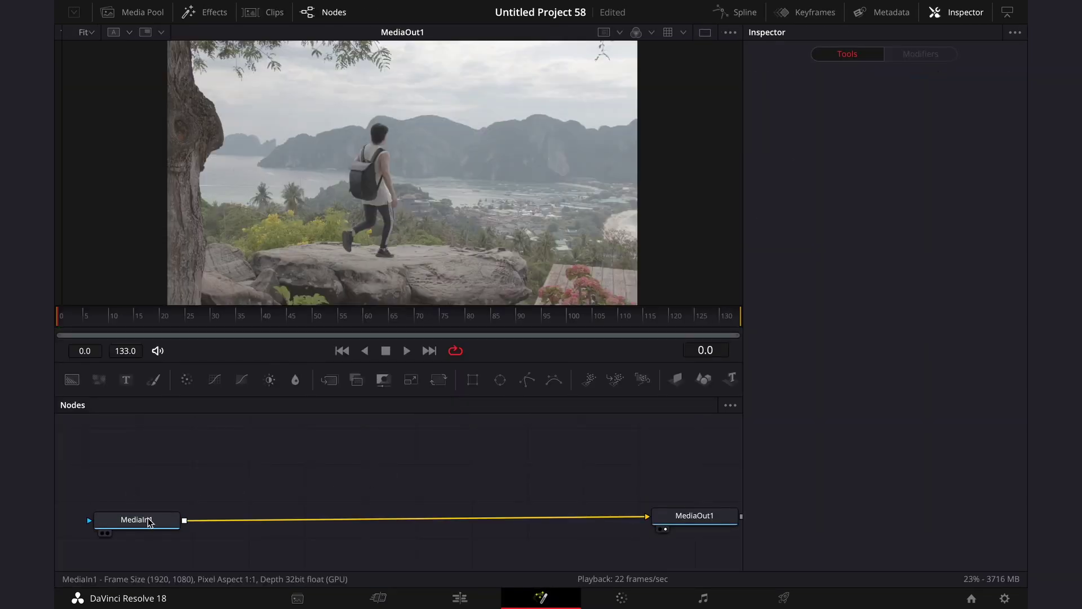
Add a Polygon1 mask to MediaIn1, place it above, enable Invert, and zoom the viewer out.
left_click(148, 517)
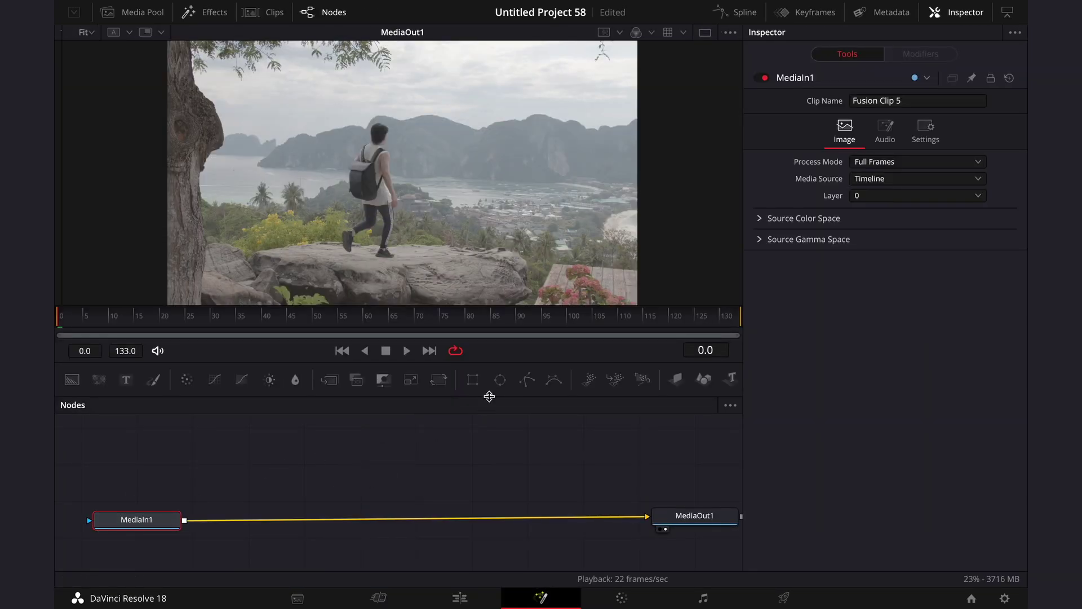
left_click(526, 381)
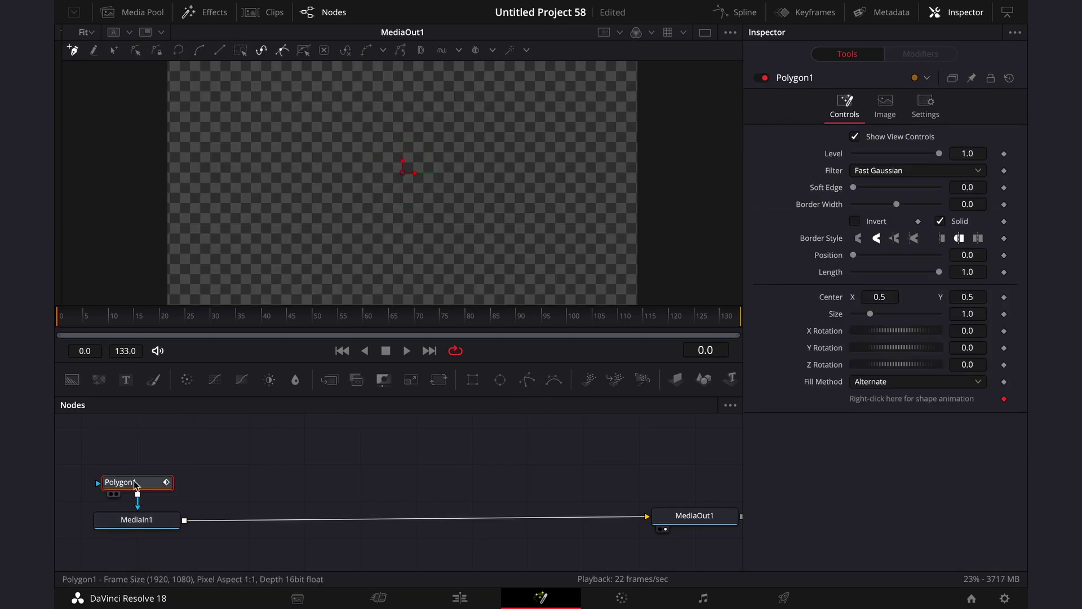
left_click_drag(134, 482, 136, 465)
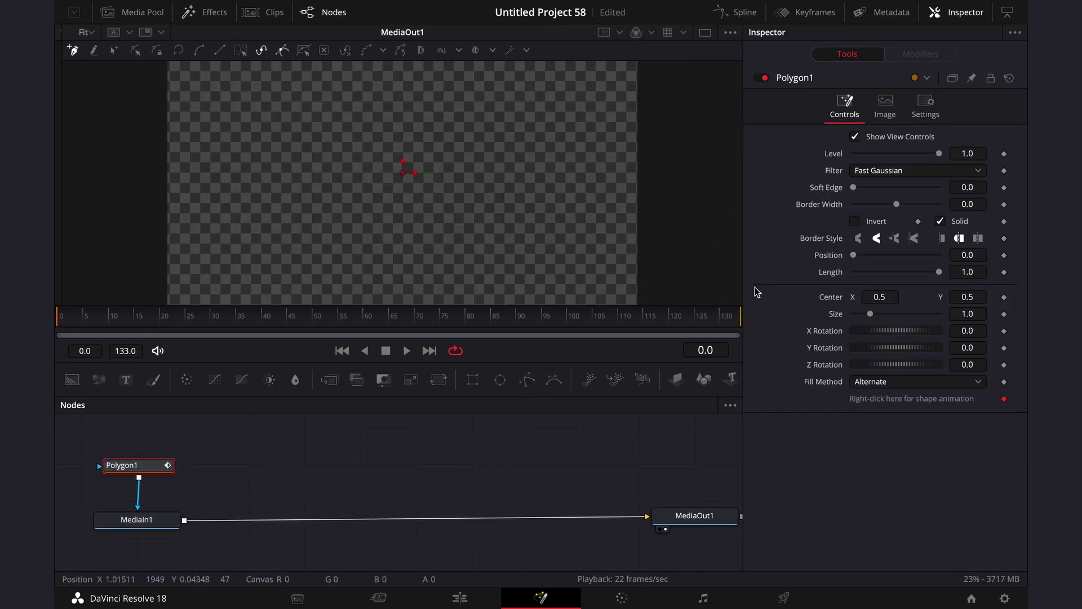
left_click(856, 222)
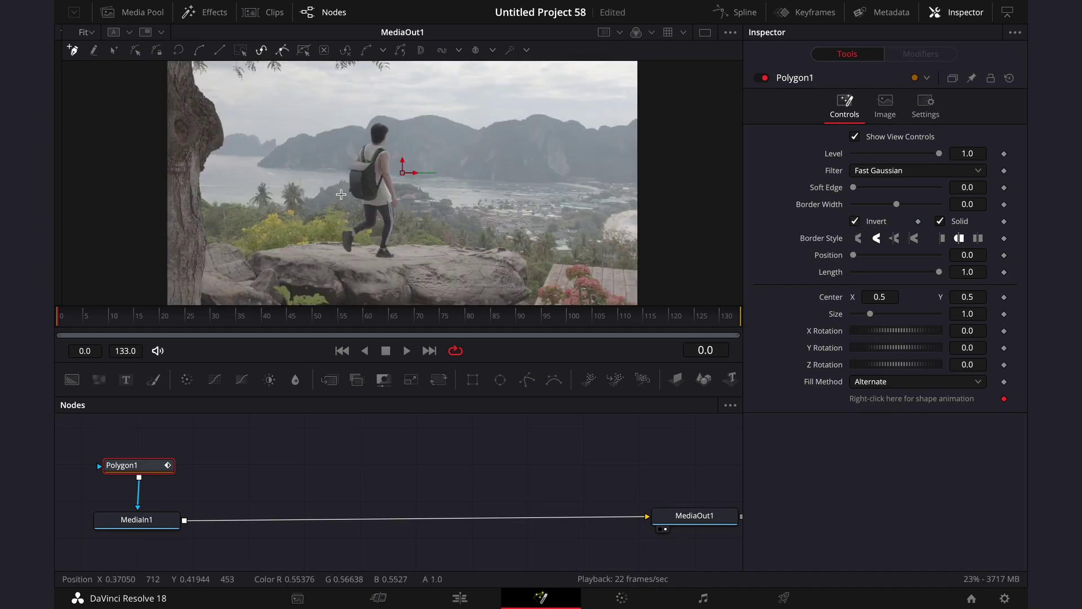
scroll(341, 194, "down", 2)
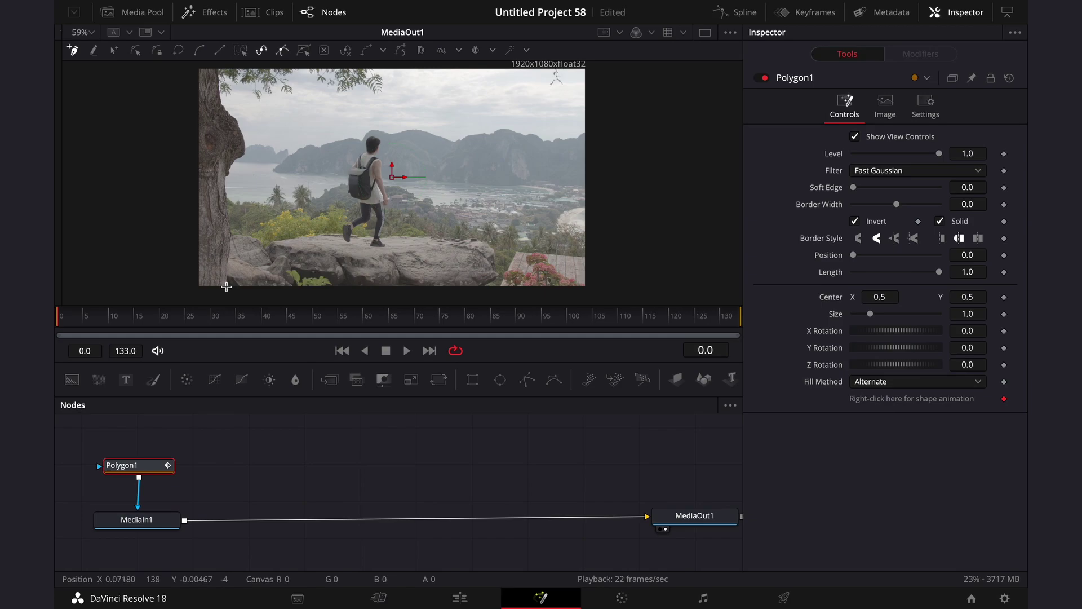
Draw Polygon1 points from the frame's bottom-left up and along the rock's top edge.
left_click(226, 286)
left_click(230, 254)
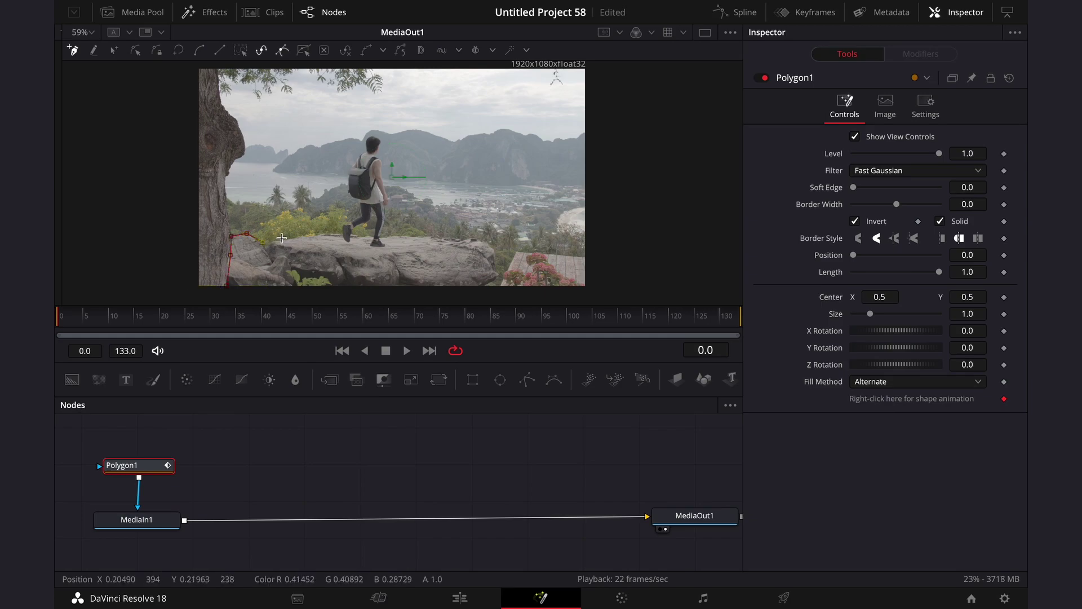
left_click(322, 233)
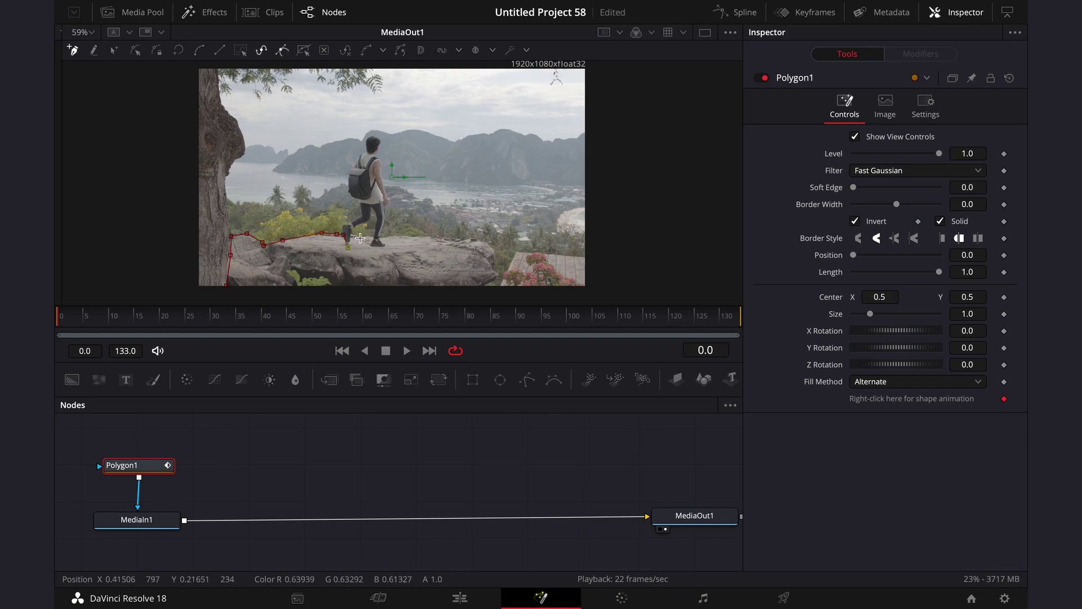
left_click(386, 241)
left_click(410, 238)
left_click(447, 238)
left_click(476, 243)
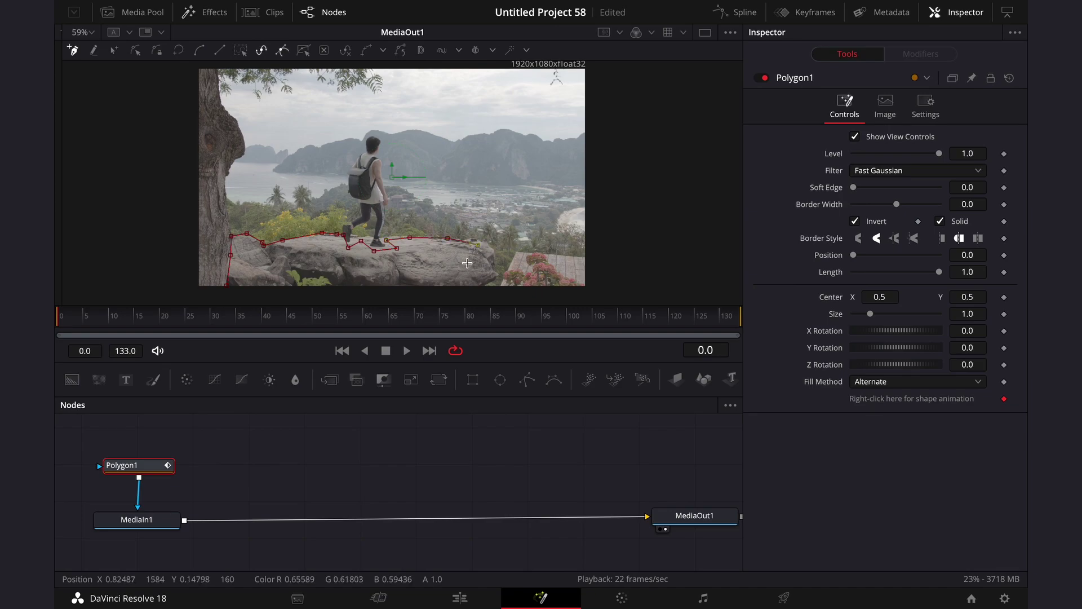
scroll(467, 262, "up", 5)
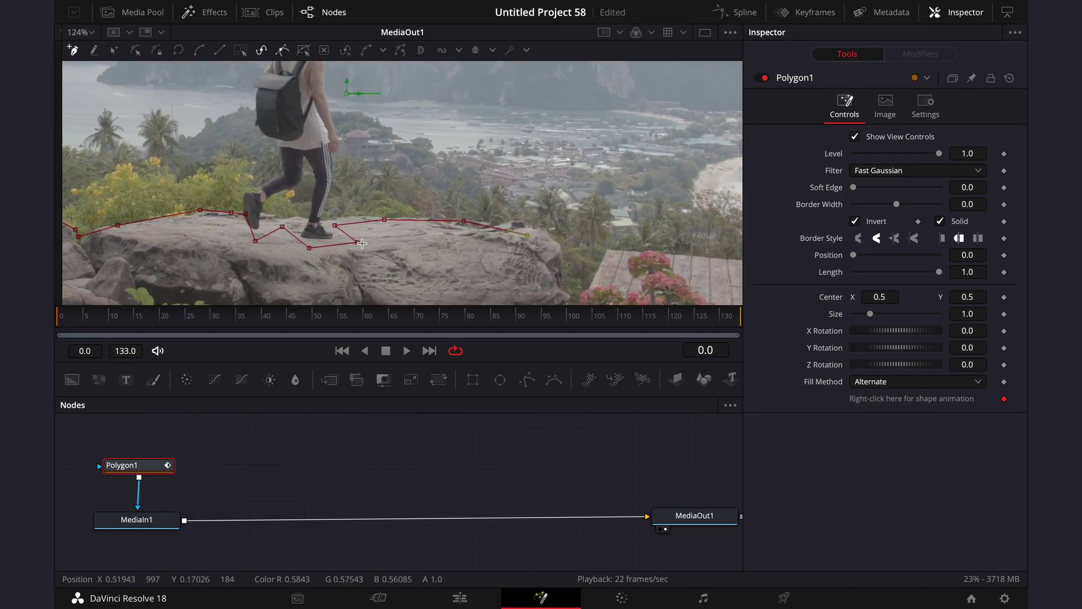
mouse_move(359, 245)
left_mouse_down()
mouse_move(335, 232)
mouse_move(311, 242)
left_mouse_up()
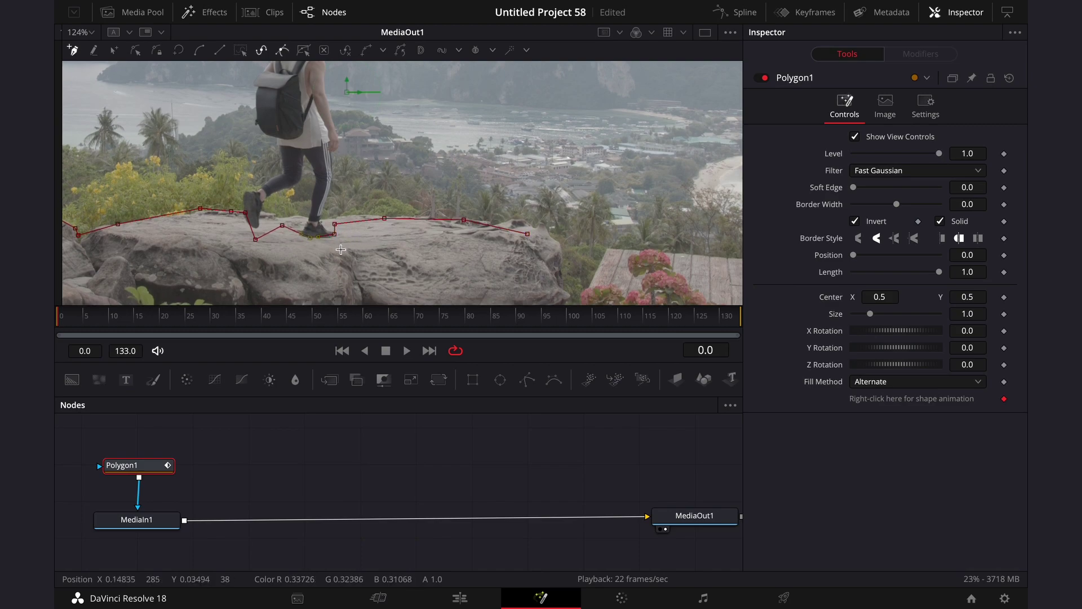
scroll(394, 241, "down", 5)
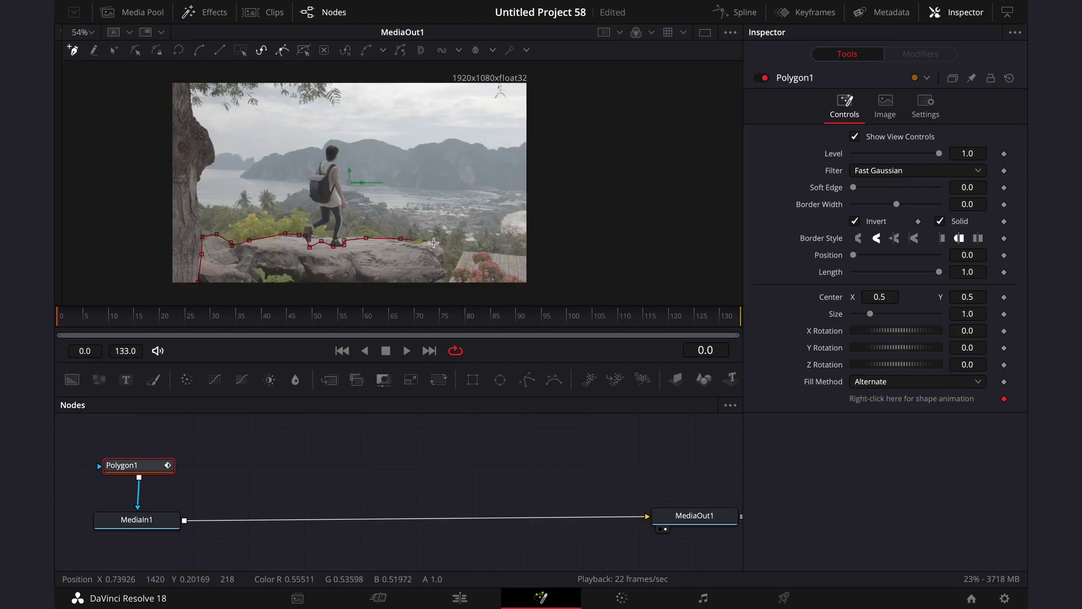
Carry the outline to the right edge, close it below the frame, and turn Invert off.
left_click(447, 273)
left_click(451, 282)
left_click(464, 251)
left_click(527, 257)
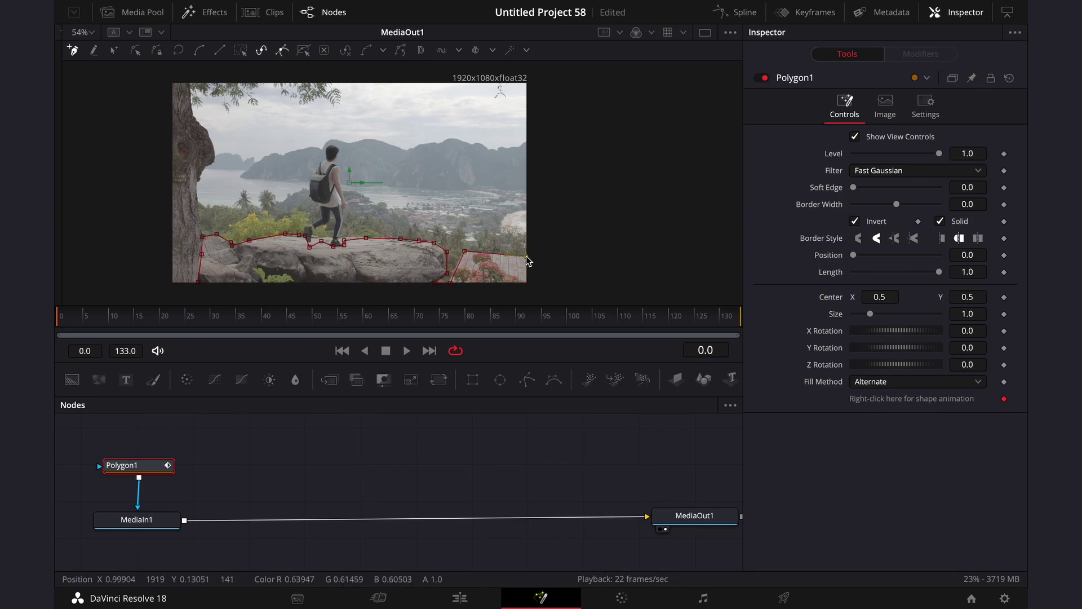
scroll(521, 260, "down", 2)
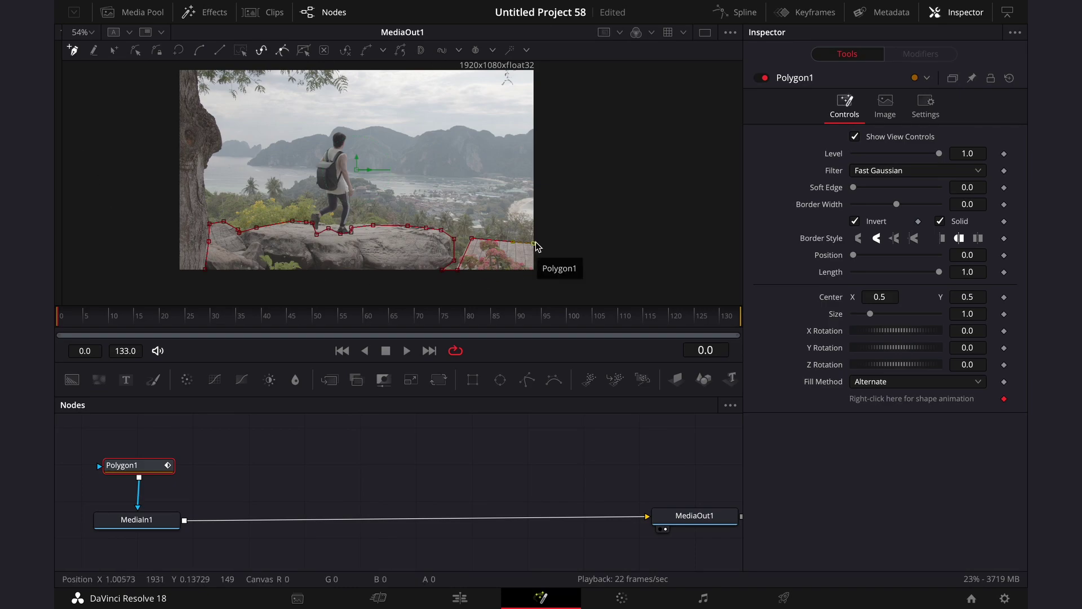
left_click(554, 272)
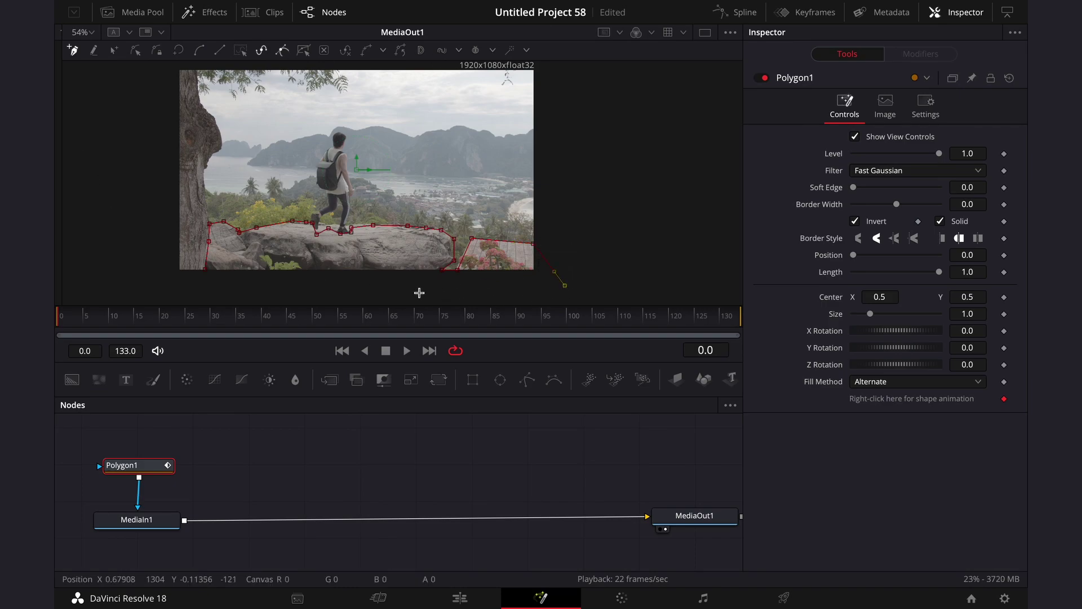
left_click(315, 297)
left_click(264, 300)
left_click(206, 271)
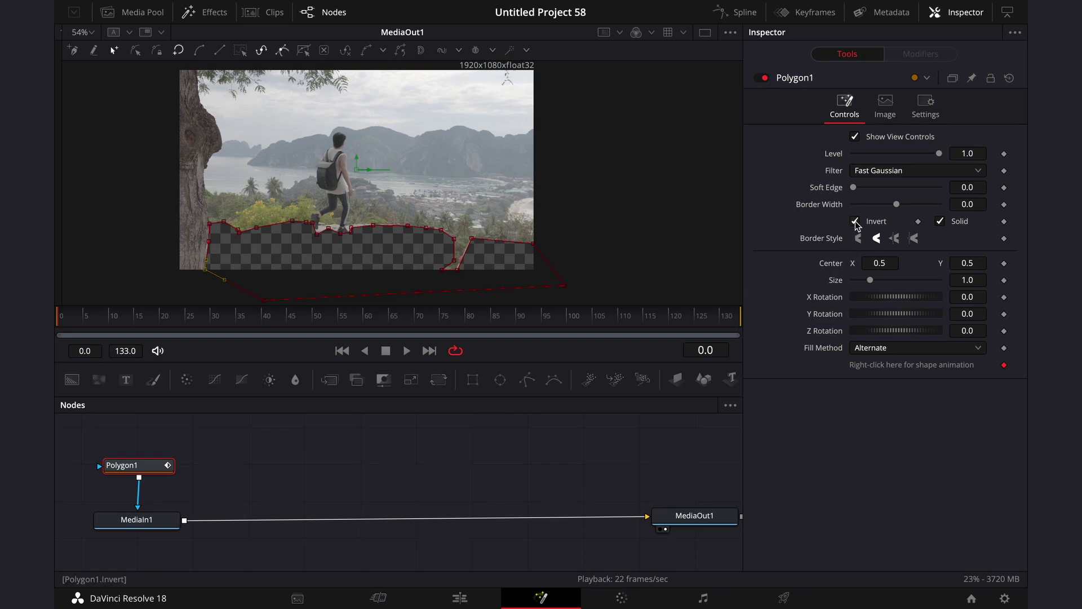
left_click(855, 222)
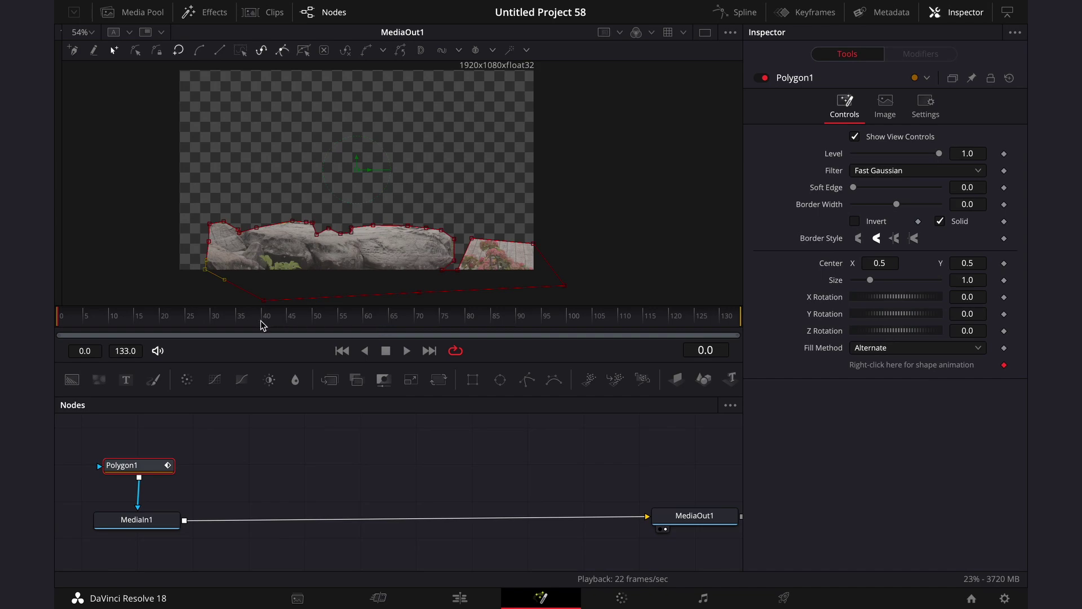
scroll(204, 446, "down", 1)
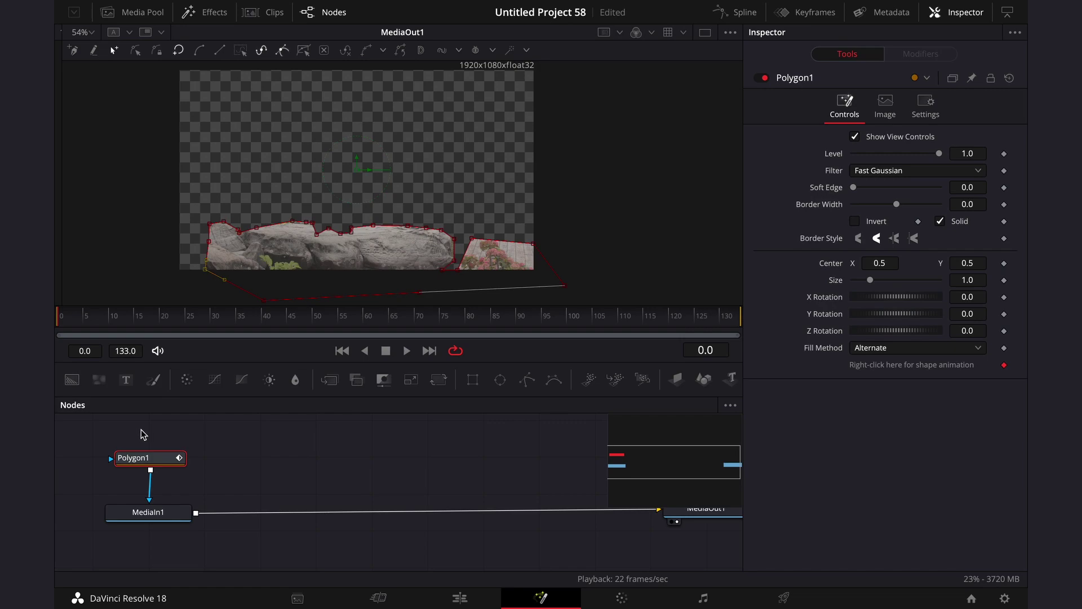
Copy and paste MediaIn1 and Polygon1 as MediaIn1_1 and Polygon1_1.
left_click_drag(128, 429, 160, 512)
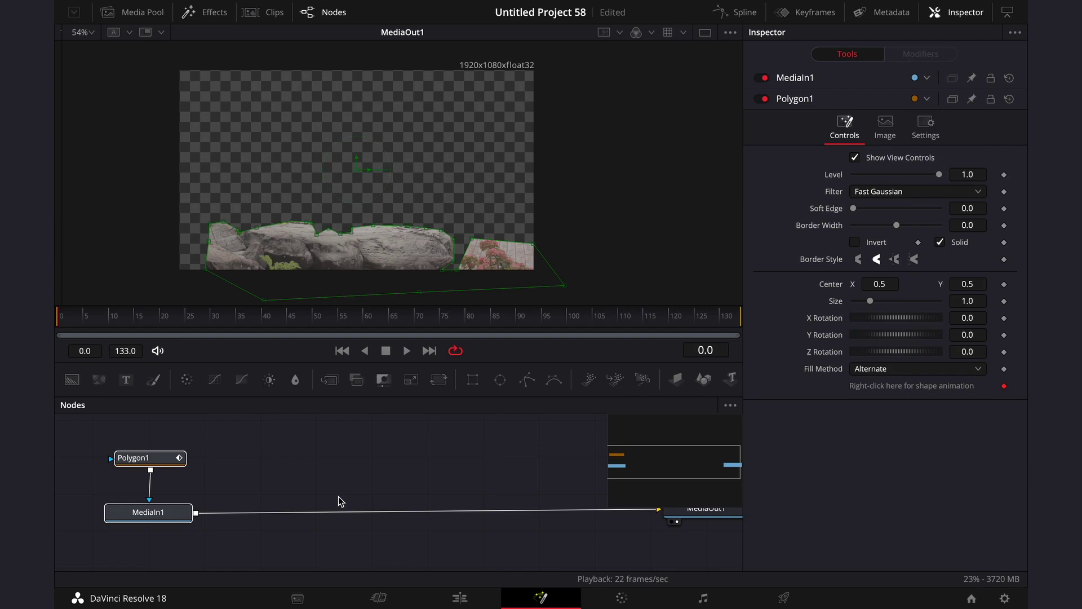
left_click(326, 466)
key("ctrl+v")
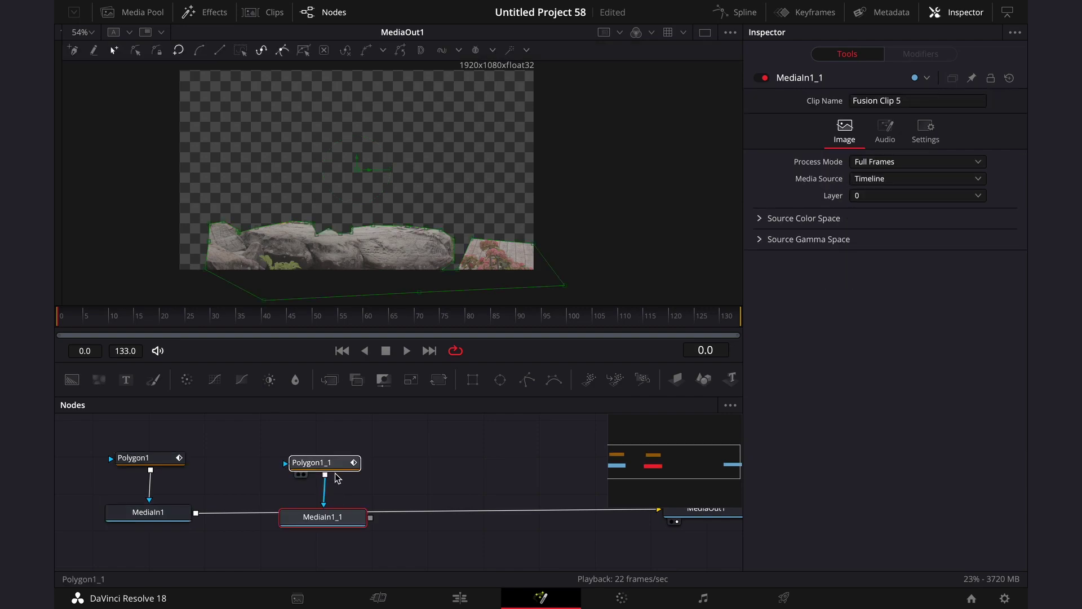
mouse_move(333, 520)
left_mouse_down()
mouse_move(331, 479)
mouse_move(292, 515)
left_mouse_up()
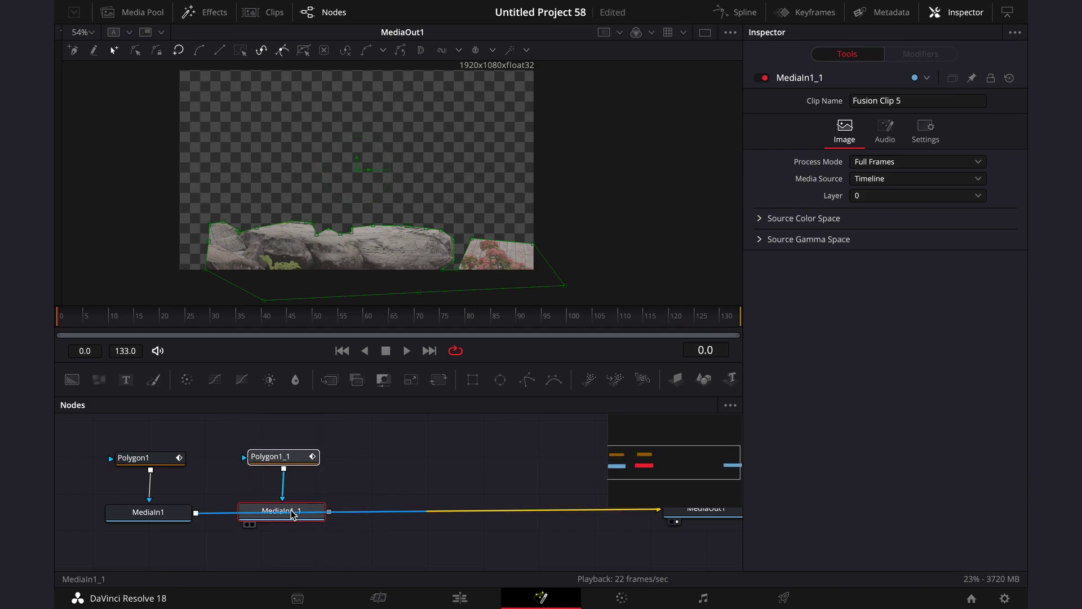
Combine MediaIn1_1 over MediaIn1 through Merge1 into MediaOut1, wiring foreground and background.
mouse_move(293, 515)
left_mouse_down()
mouse_move(313, 485)
mouse_move(307, 431)
left_mouse_up()
left_click_drag(334, 531, 300, 523)
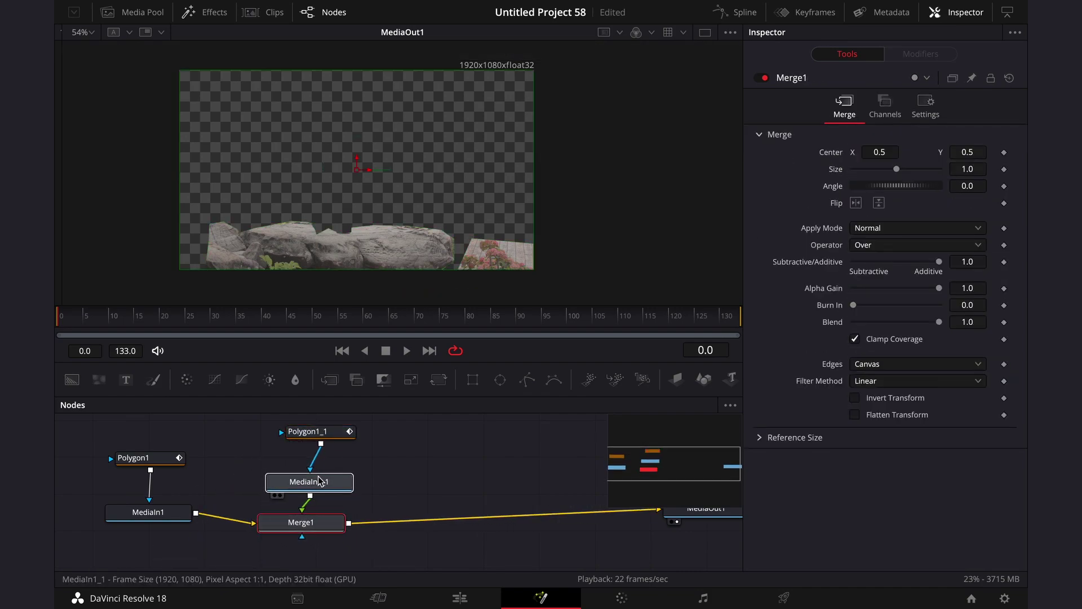
left_click_drag(320, 481, 319, 479)
left_click_drag(316, 432, 301, 425)
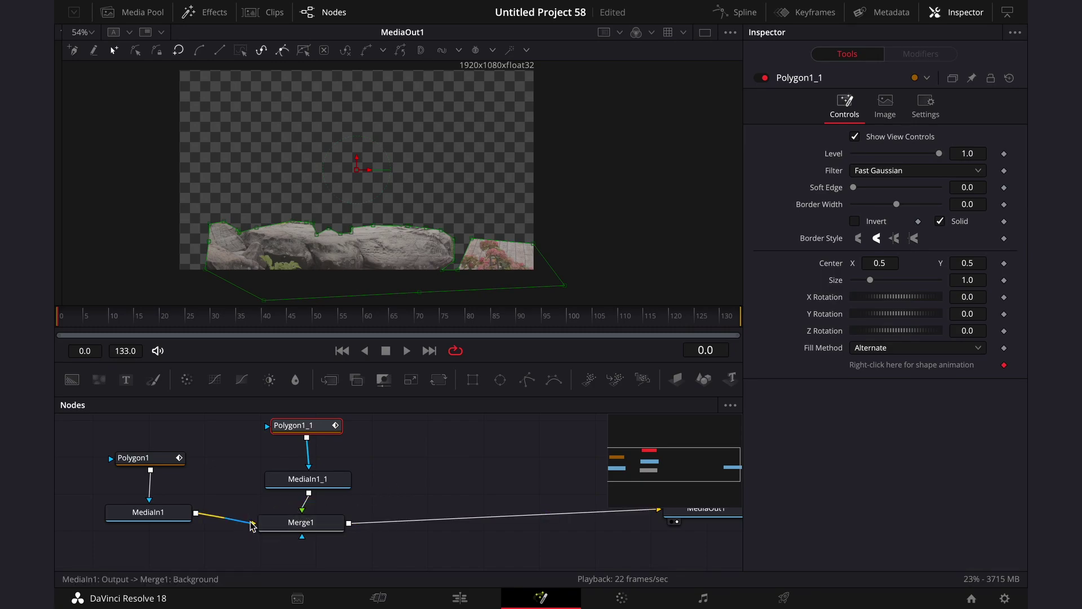
left_click_drag(256, 526, 303, 511)
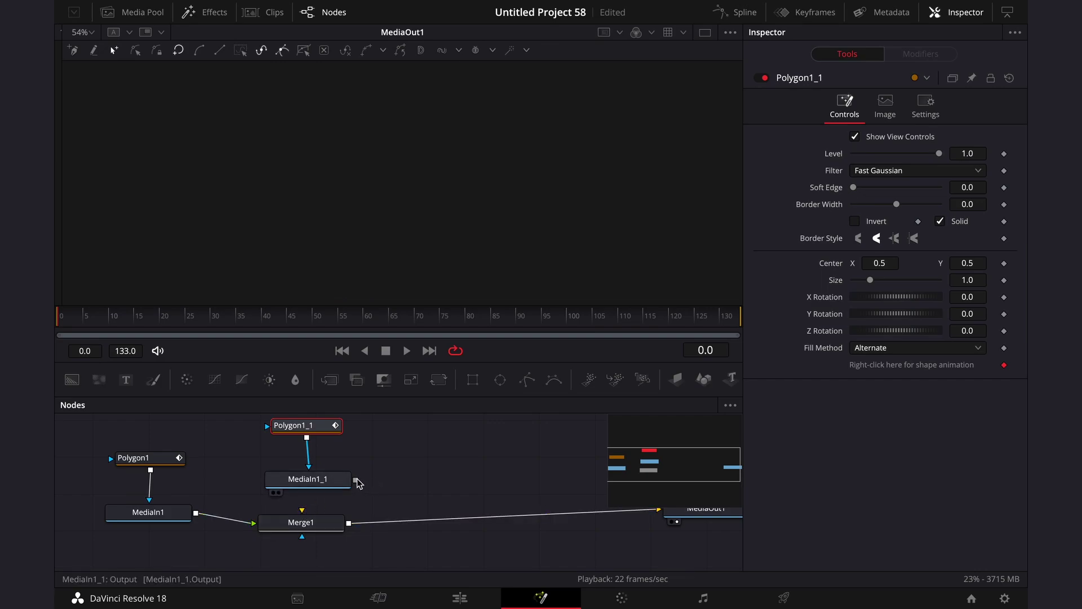
left_click_drag(356, 480, 301, 512)
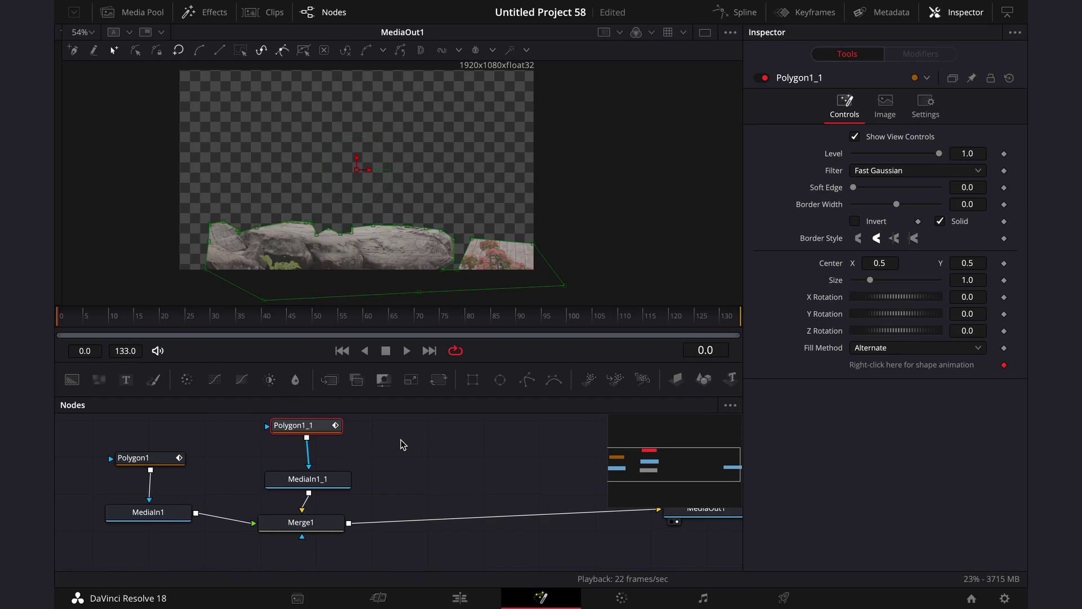
scroll(325, 432, "up", 1)
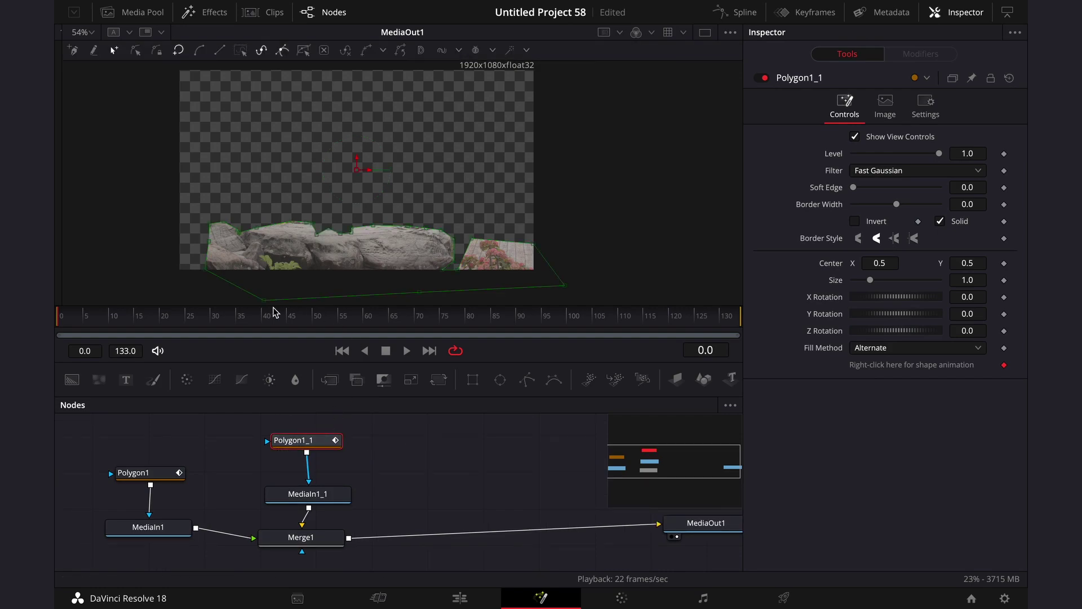
scroll(225, 303, "down", 2)
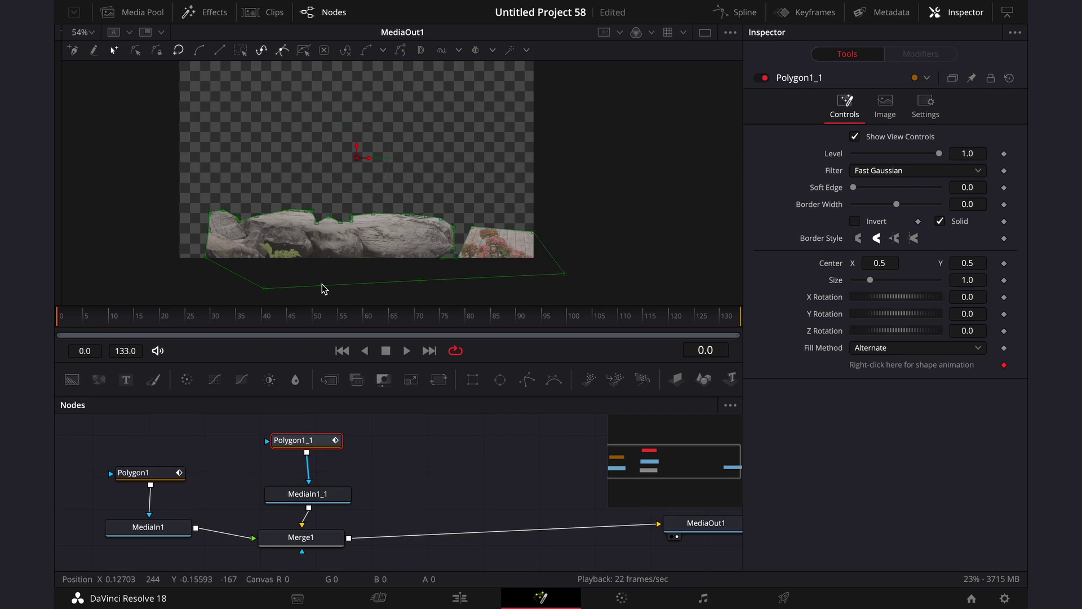
Select Polygon1_1's bottom points and pull them up above the frame across to the right.
left_click_drag(213, 284, 689, 270)
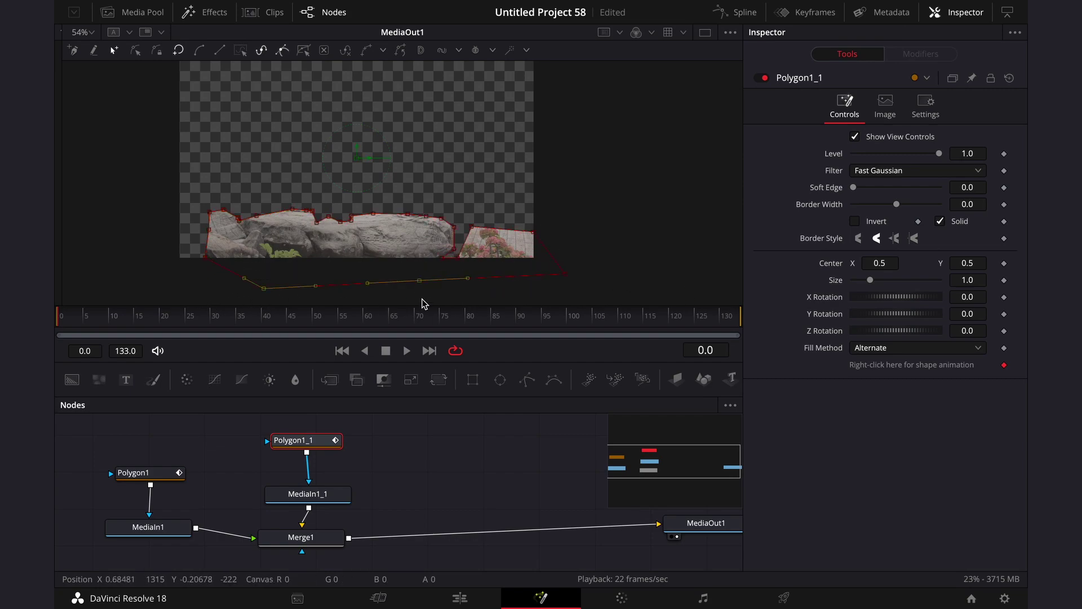
left_click_drag(208, 263, 620, 309)
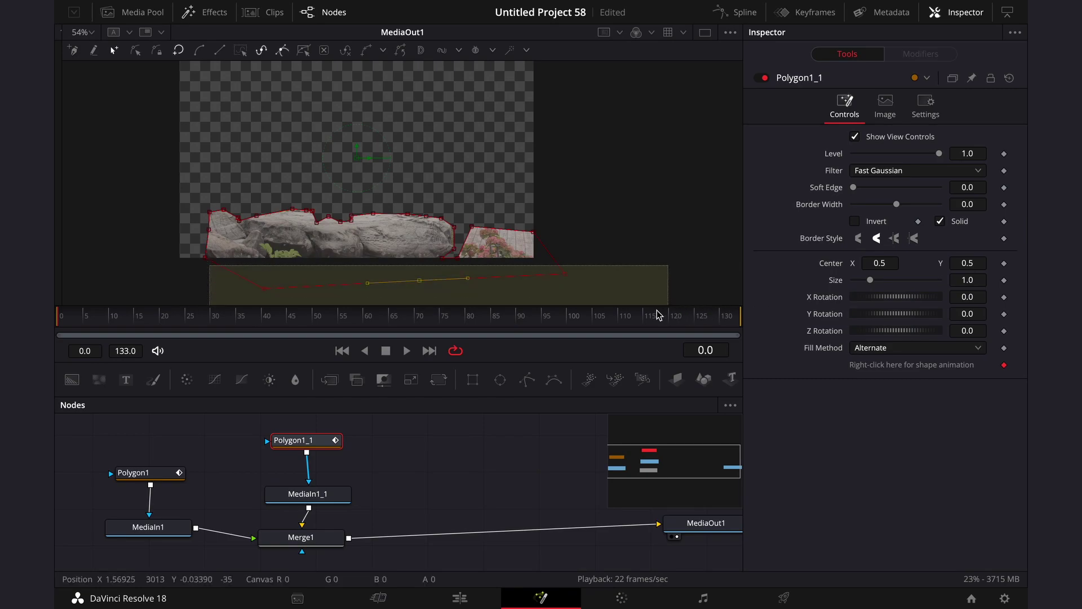
scroll(257, 254, "up", 2)
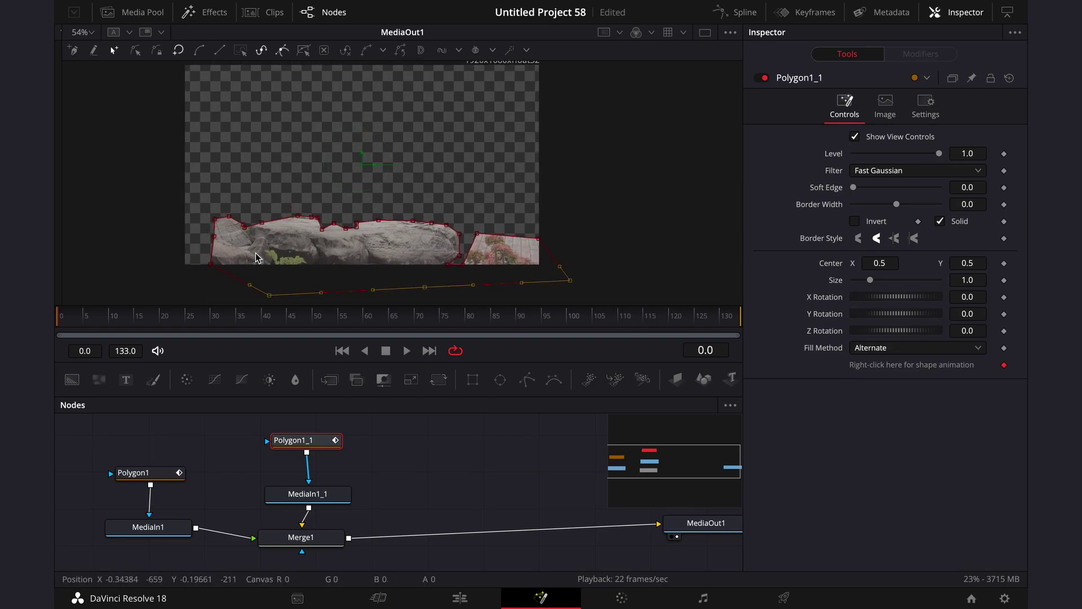
left_click_drag(277, 304, 183, 54)
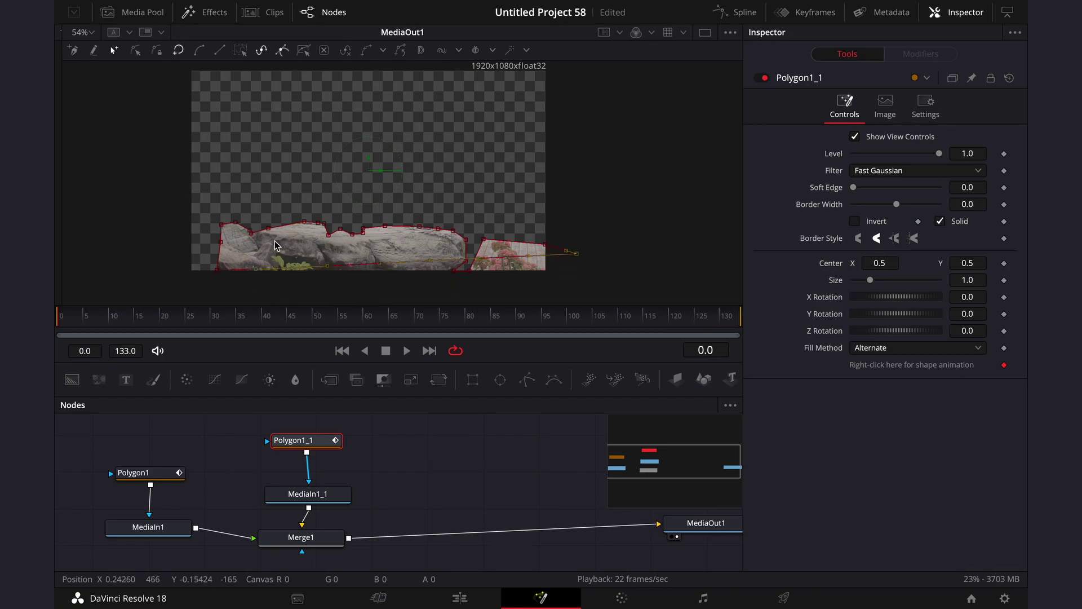
scroll(372, 184, "up", 8)
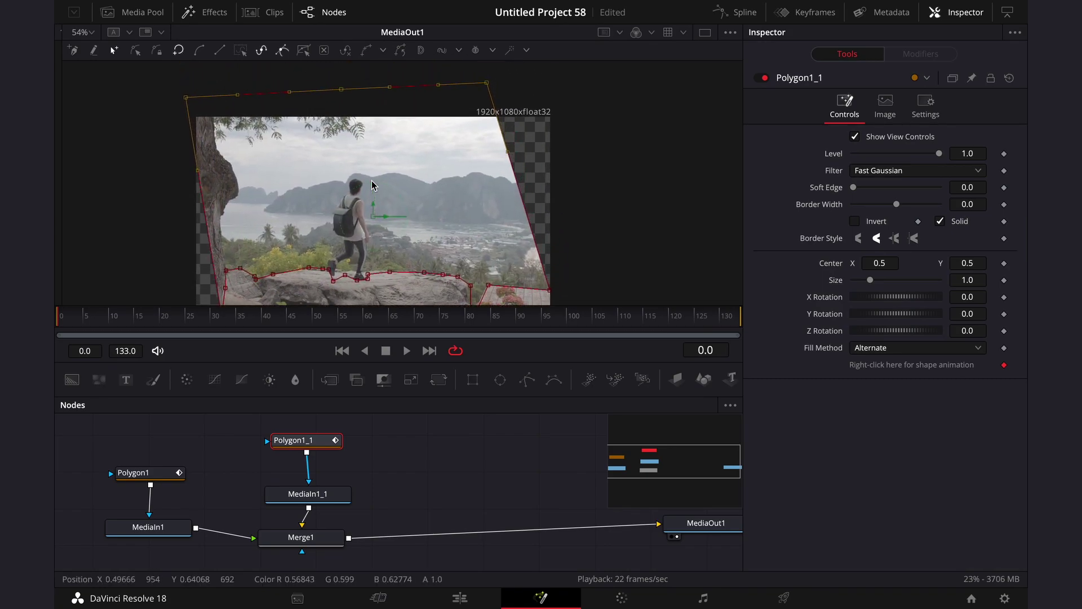
left_click_drag(494, 92, 534, 92)
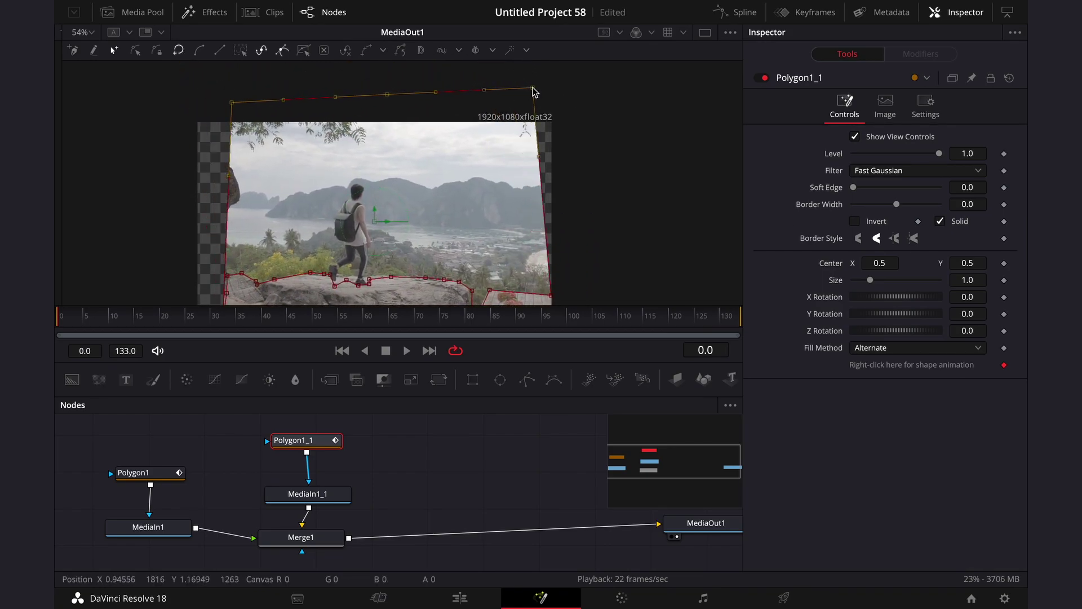
scroll(615, 179, "down", 3)
left_click(615, 179)
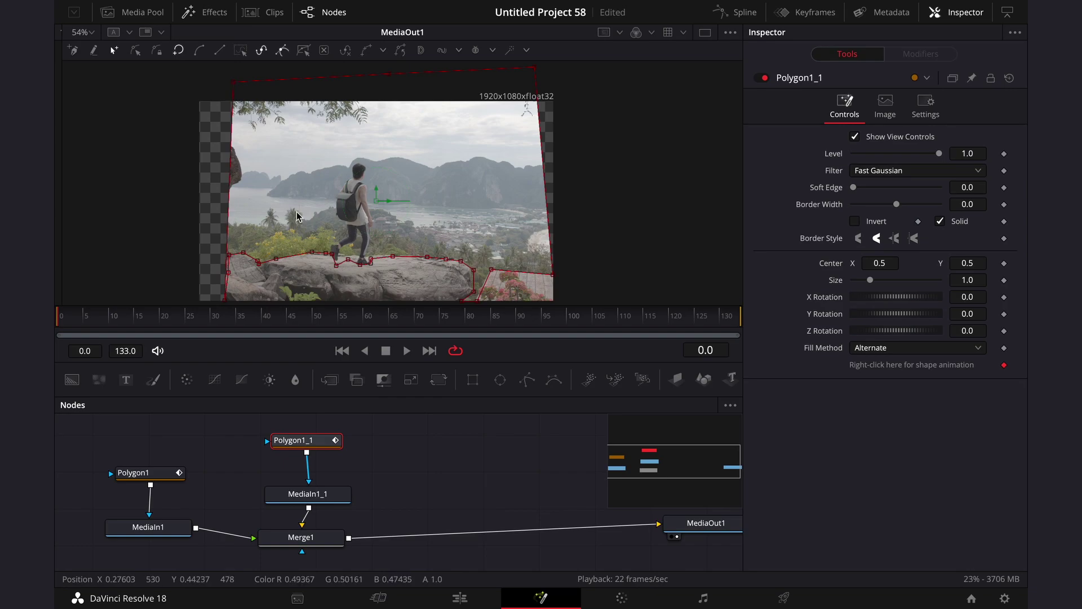
Bring the mask's top edge down to the hiker's head and view MediaIn1_1 alone.
scroll(229, 214, "down", 3)
left_click_drag(230, 199, 180, 289)
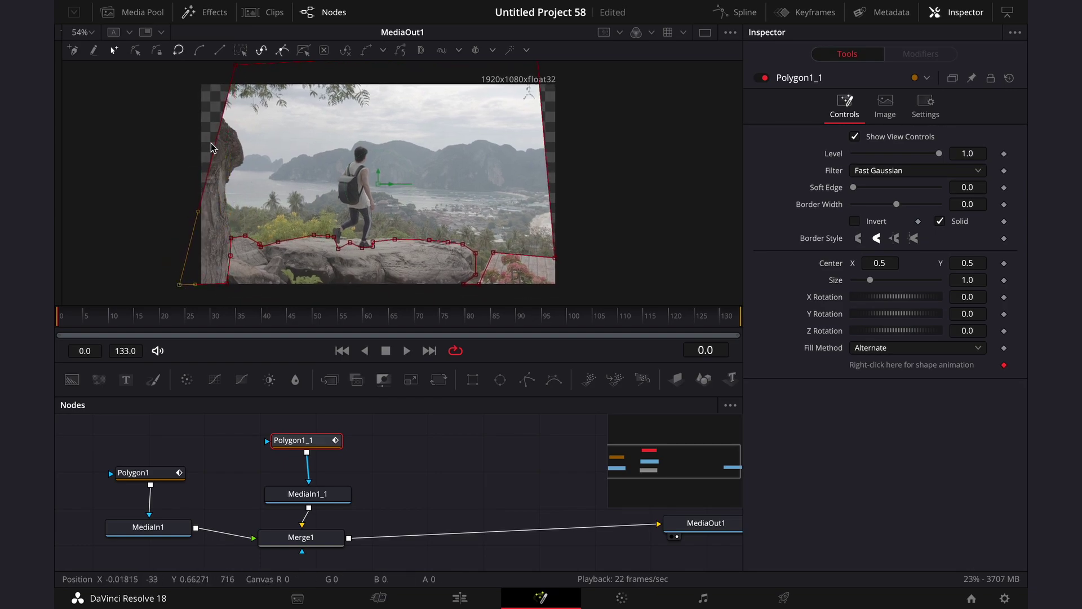
key("ctrl+z")
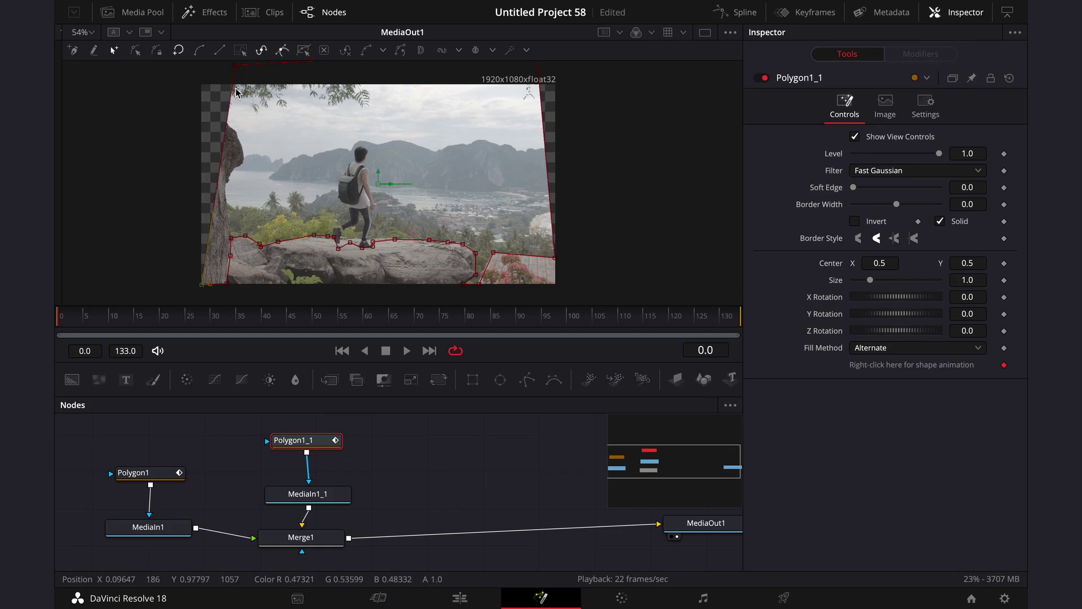
key("ctrl+z")
scroll(236, 91, "up", 4)
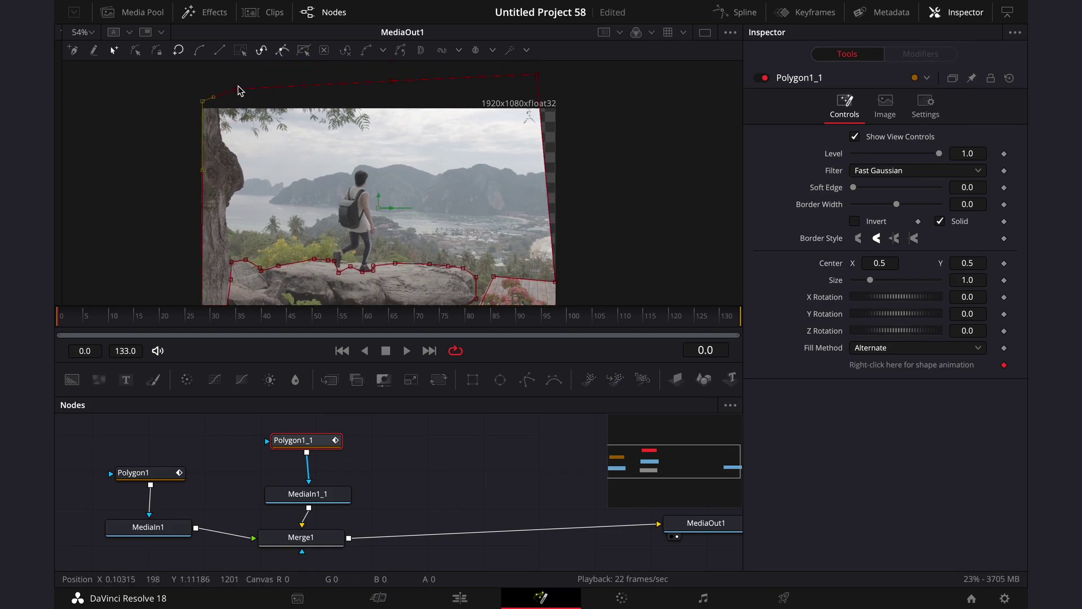
left_click_drag(238, 90, 277, 99)
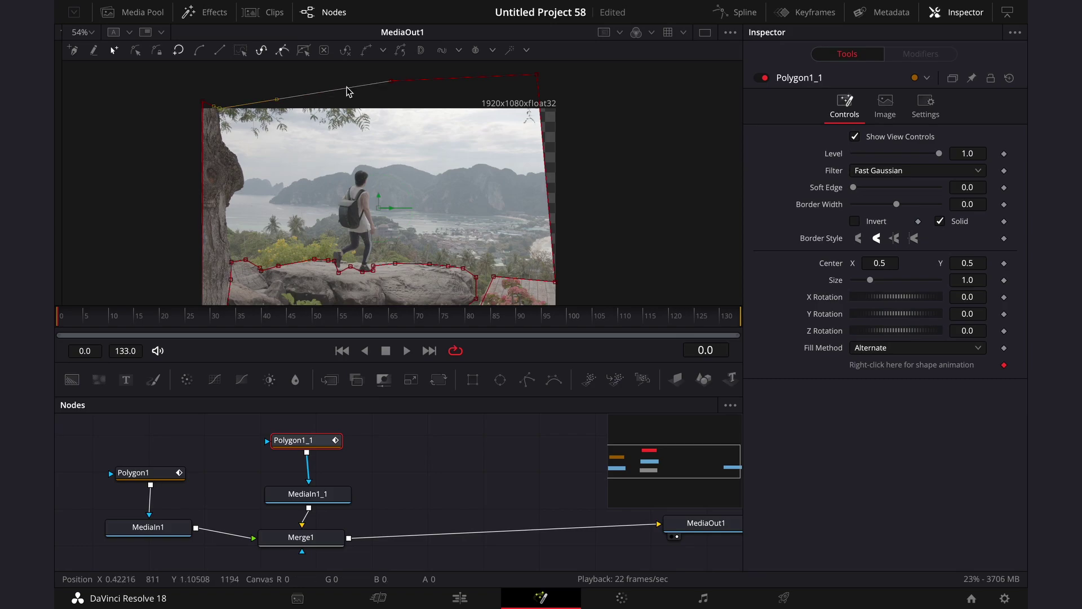
mouse_move(347, 91)
left_mouse_down()
mouse_move(377, 173)
mouse_move(468, 251)
left_mouse_up()
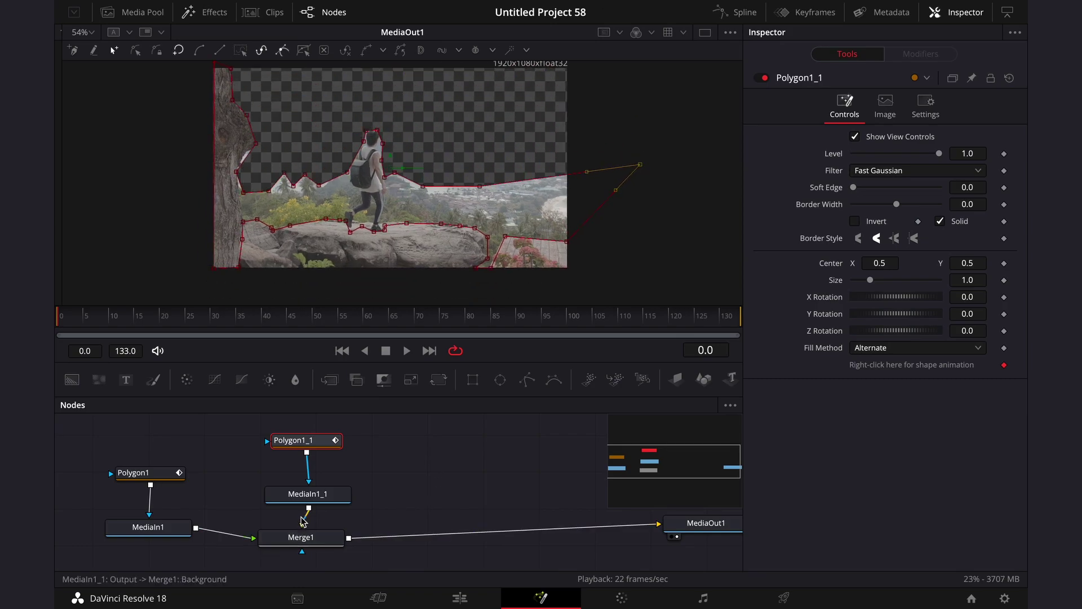
left_click_drag(308, 494, 410, 220)
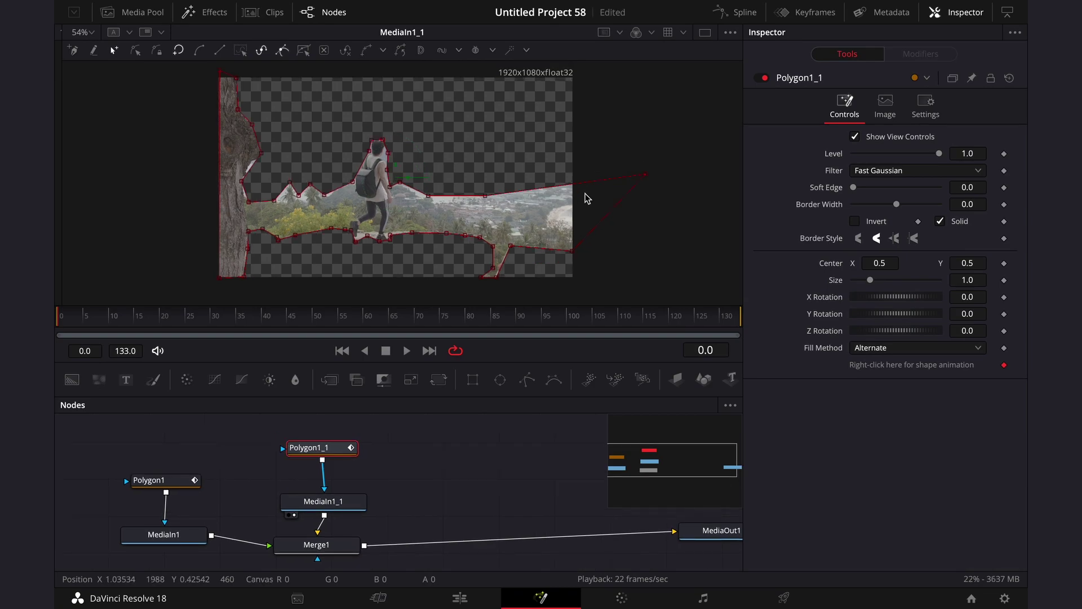
left_click(574, 185)
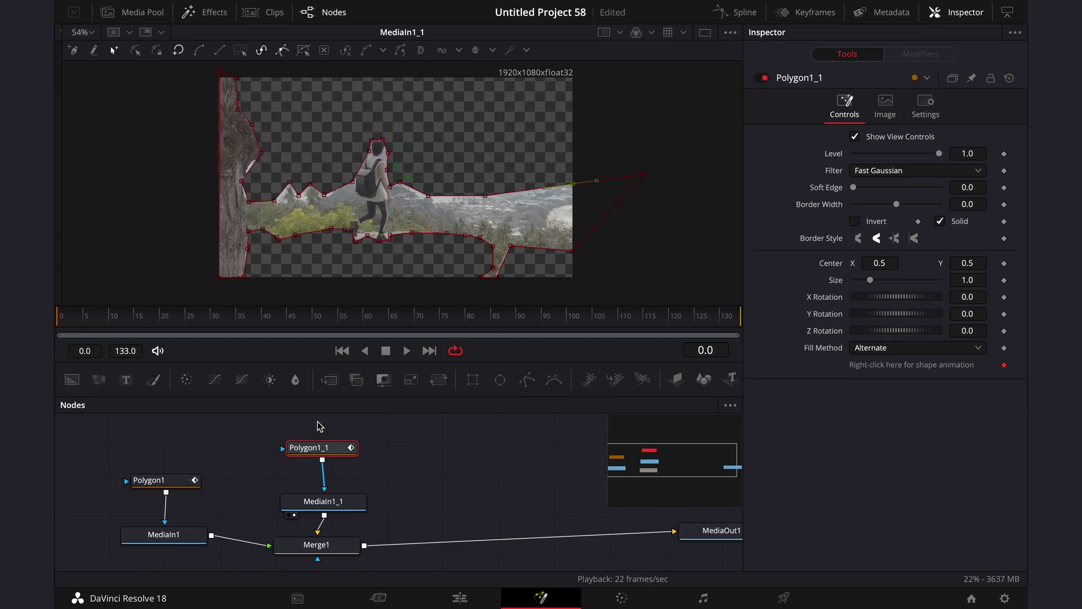
Copy and paste the Polygon1_1, MediaIn1_1 and merge nodes as a third set.
left_click_drag(316, 424, 337, 575)
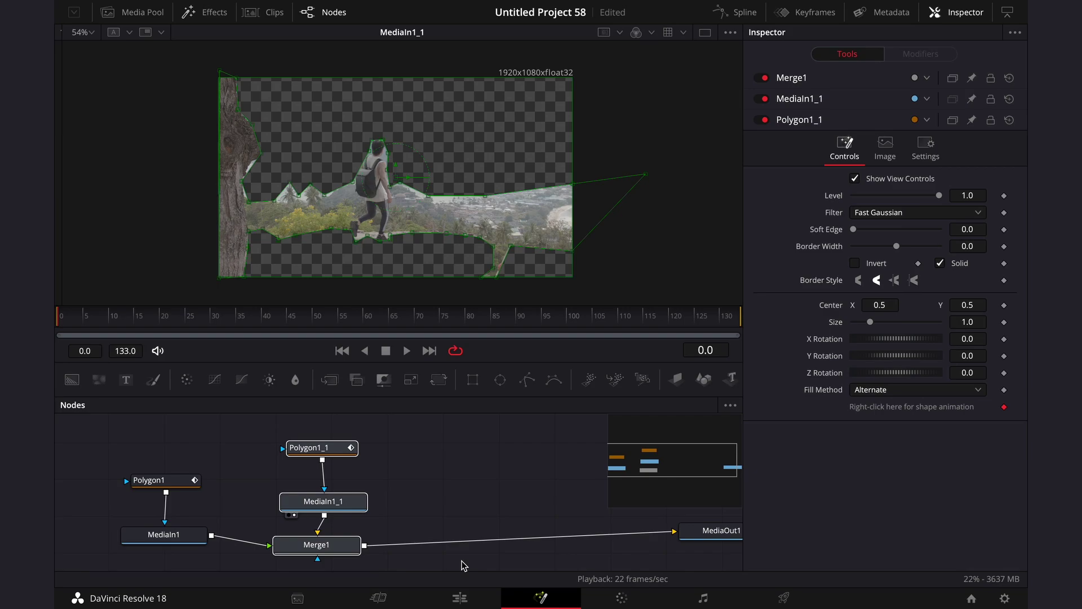
key("ctrl+c")
key("ctrl+v")
mouse_move(484, 533)
left_mouse_down()
mouse_move(486, 485)
mouse_move(460, 537)
left_mouse_up()
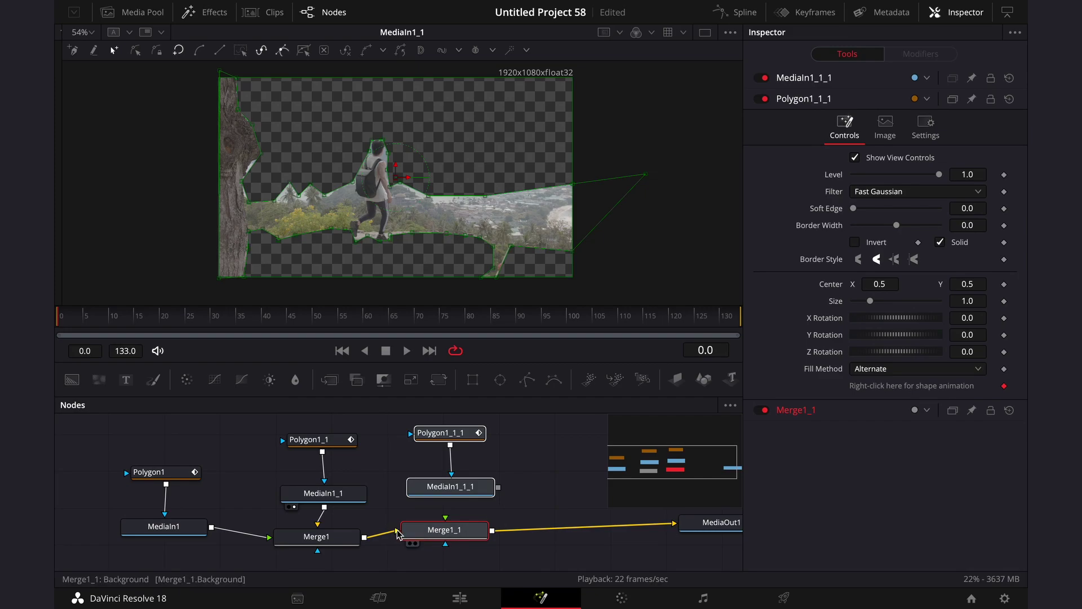
Connect Merge1 to Merge1_1's foreground and MediaIn1_1_1 to its background.
left_click_drag(398, 530, 447, 520)
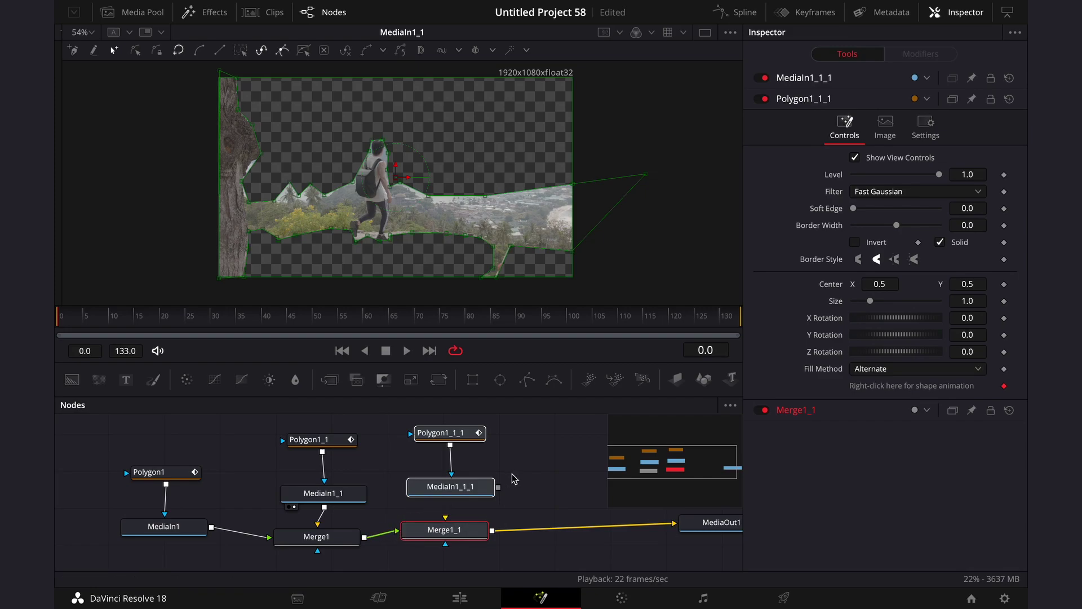
left_click_drag(499, 487, 446, 519)
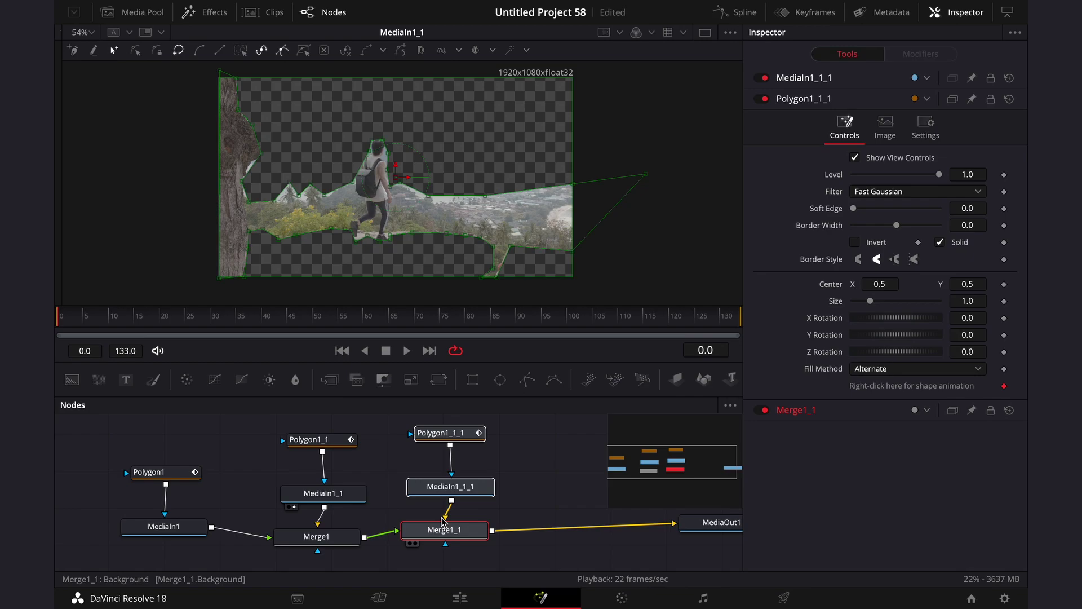
left_click(473, 452)
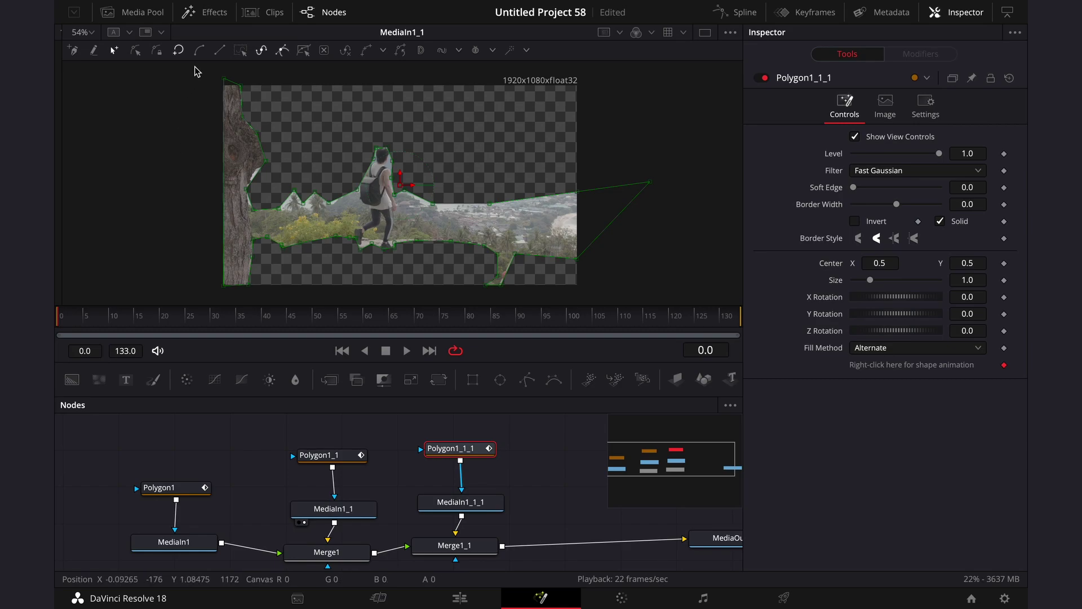
Delete the lower points of the Polygon1_1_1 mask, leaving only the area above the ridge line.
mouse_move(197, 72)
left_mouse_down()
mouse_move(242, 303)
mouse_move(519, 222)
mouse_move(635, 225)
left_mouse_up()
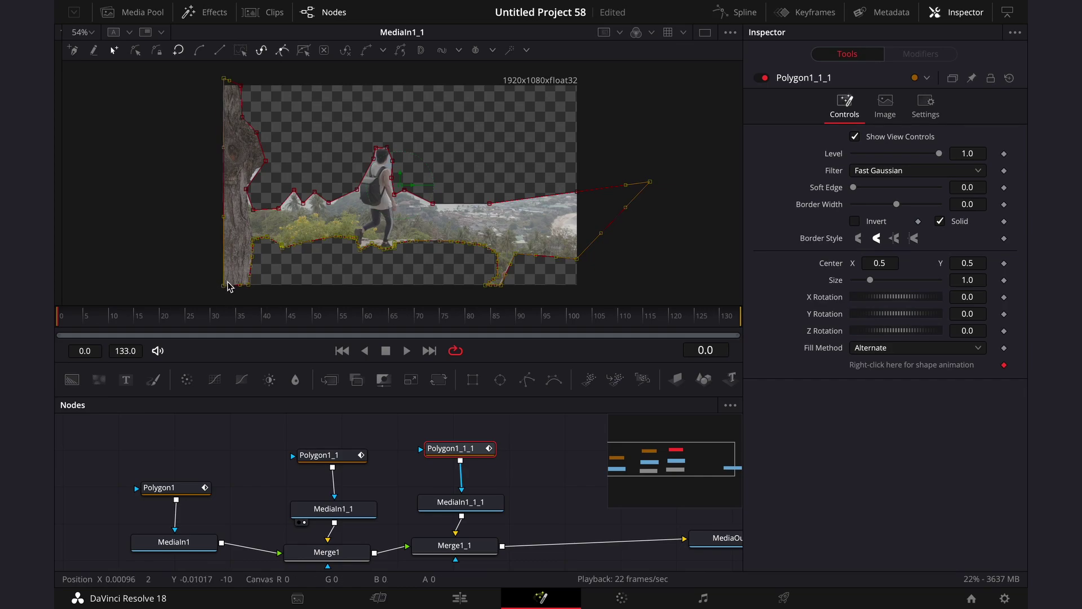
key("Delete")
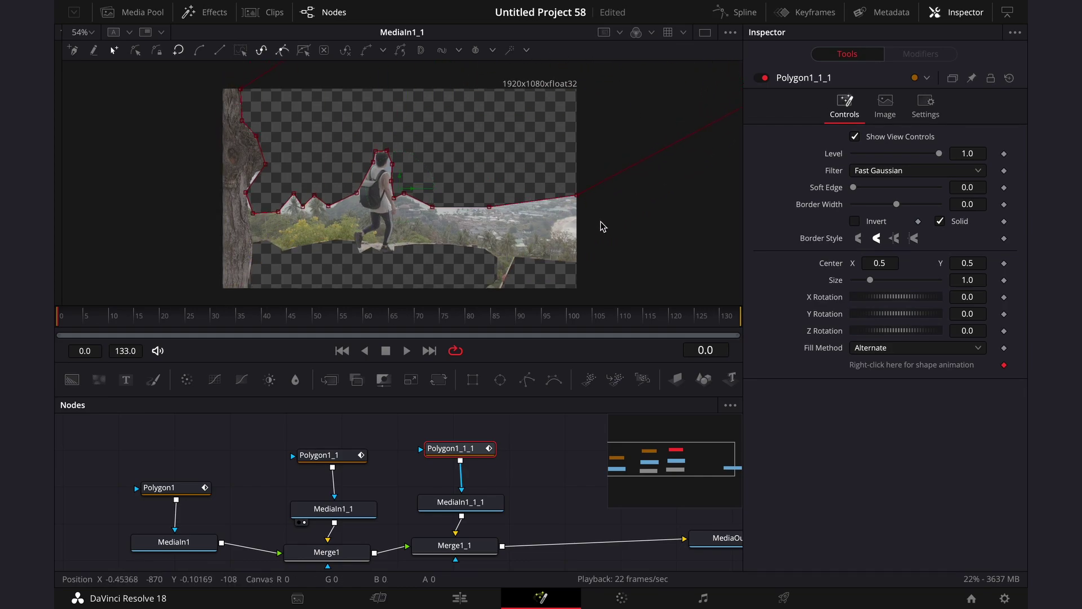
scroll(601, 225, "up", 2)
Load MediaIn1_1_1 in the viewer and compare the mask with Invert on, then off.
left_click_drag(468, 504, 465, 217)
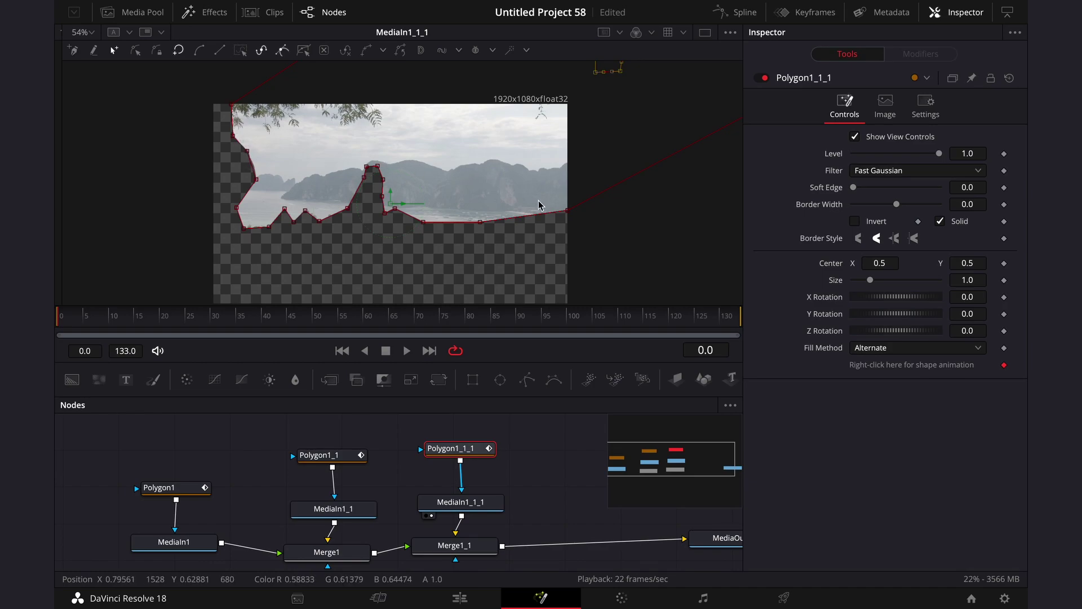
left_click(855, 221)
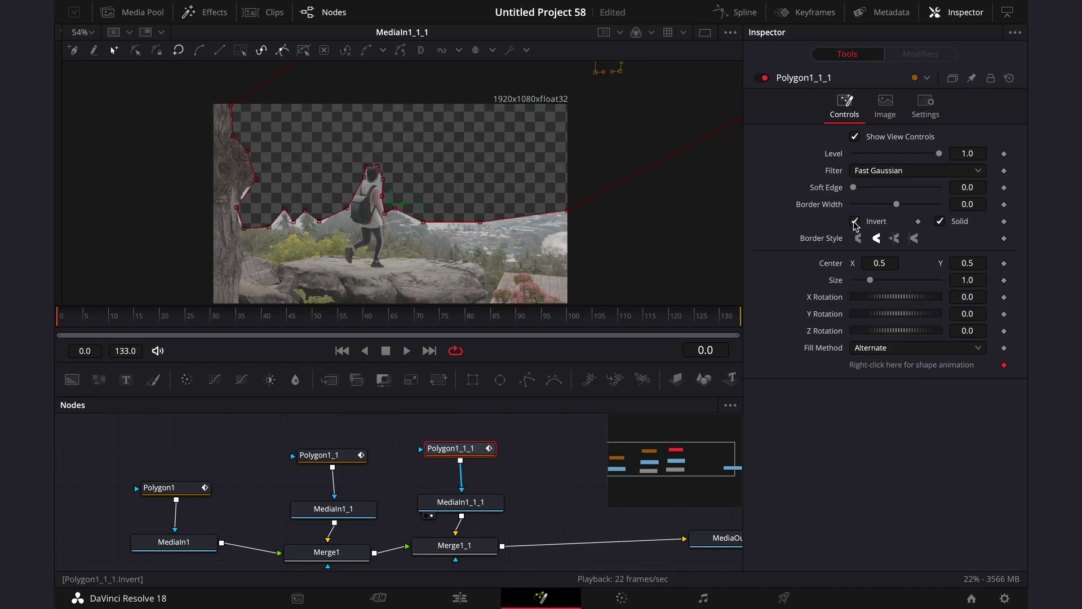
left_click(855, 221)
scroll(182, 472, "down", 1)
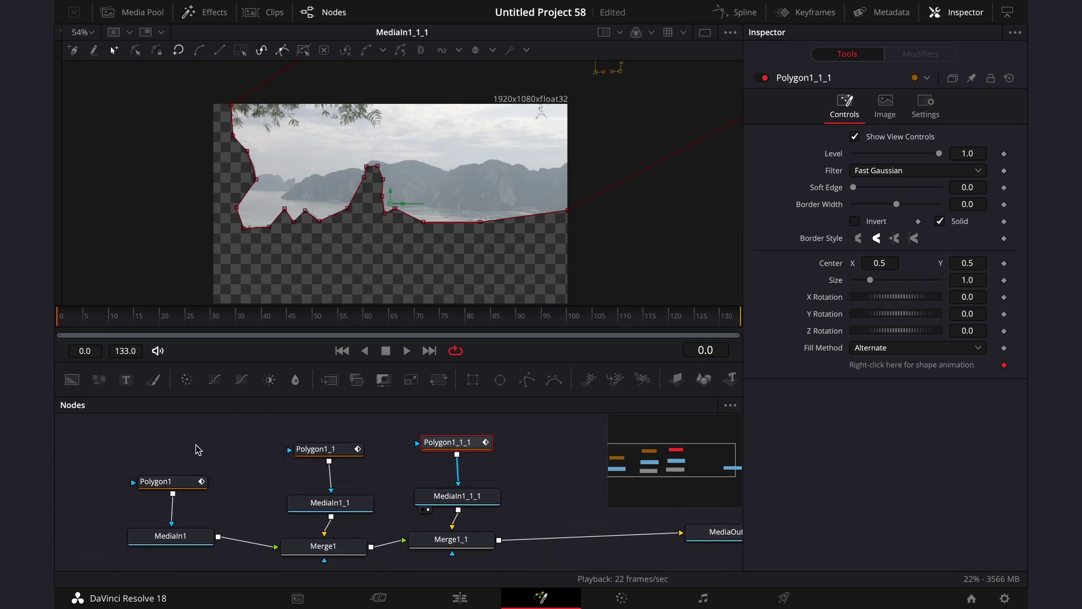
left_click(183, 540)
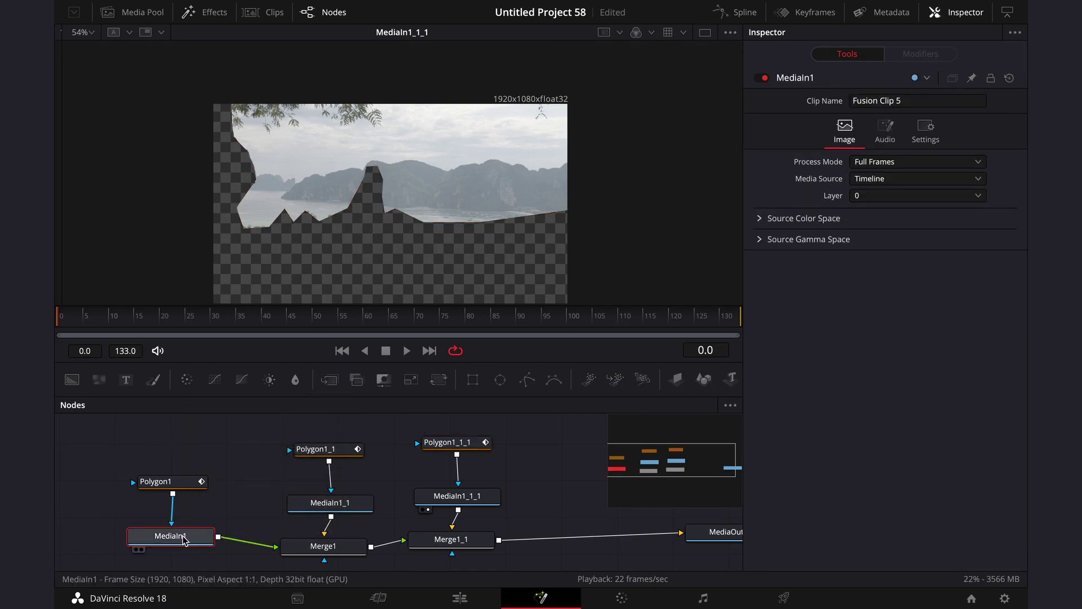
Add a DVE1 node after MediaIn1 via the tool search for 'dve'.
mouse_move(184, 540)
key("shift+space")
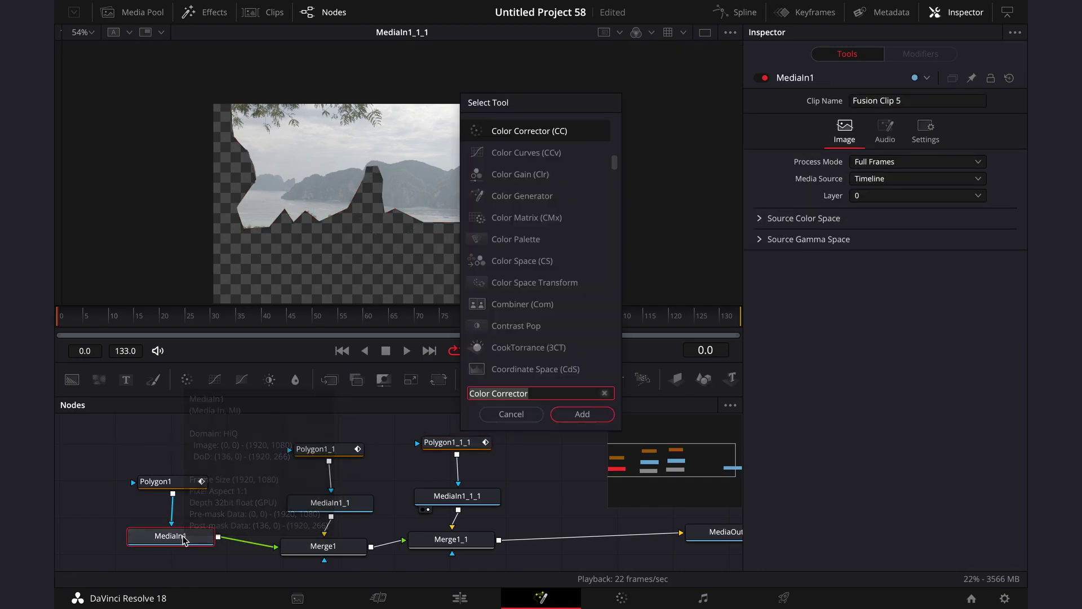
type("dv")
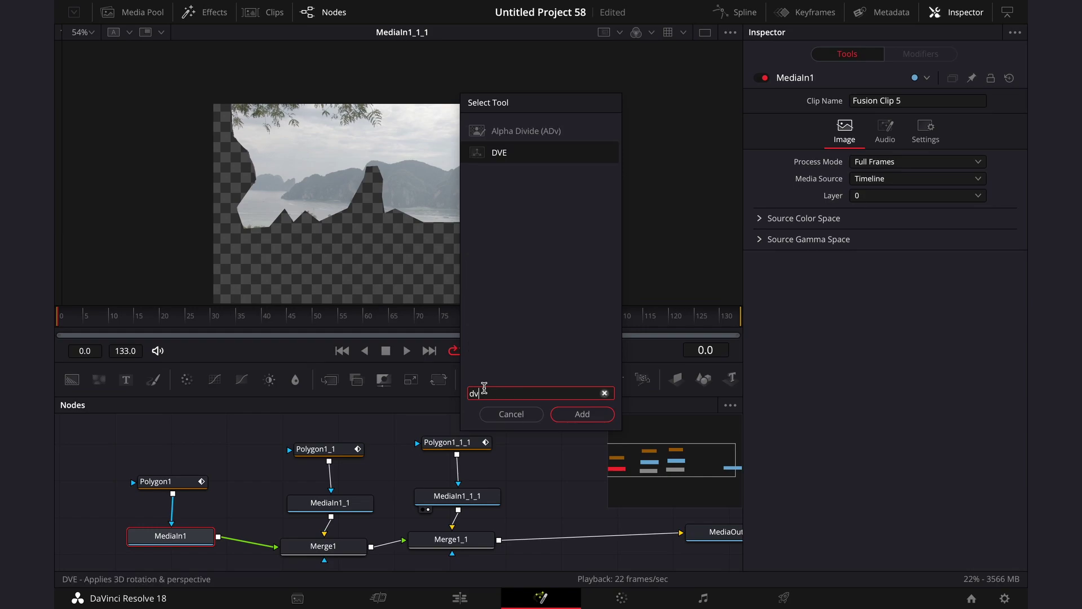
type("e")
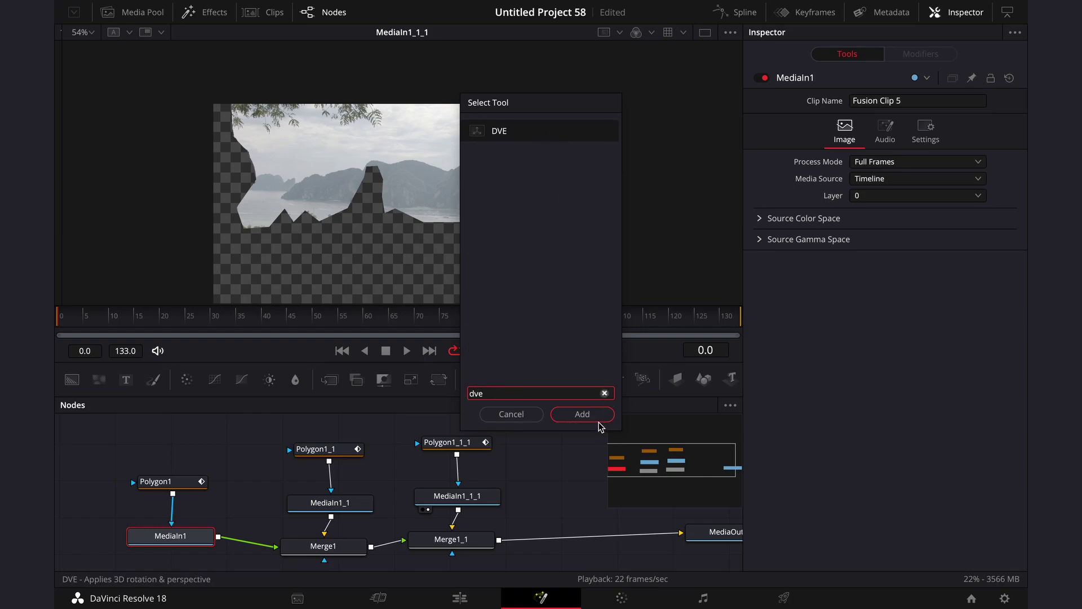
left_click(593, 422)
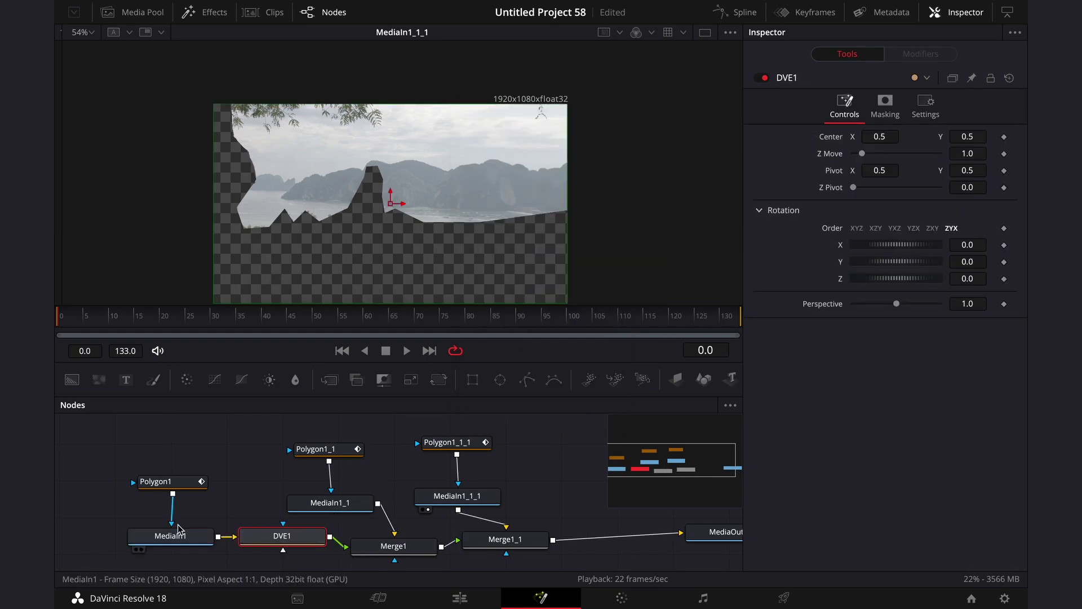
Stack Polygon1, MediaIn1 and DVE1 in a vertical column and view MediaOut1's composite.
left_click_drag(201, 537, 246, 487)
left_click_drag(282, 536, 206, 543)
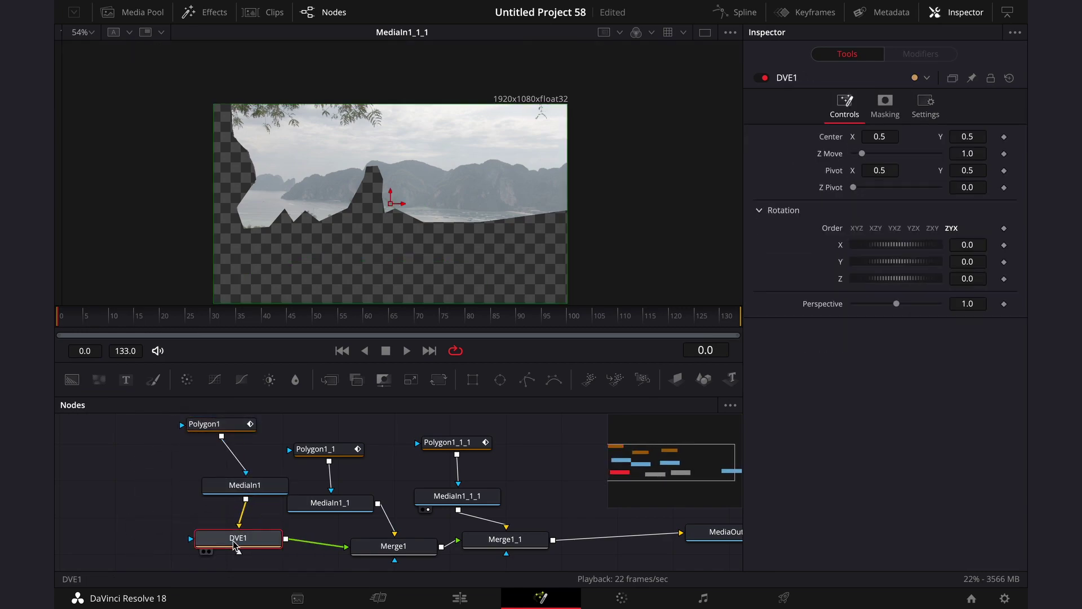
left_click(215, 485)
left_click(224, 544)
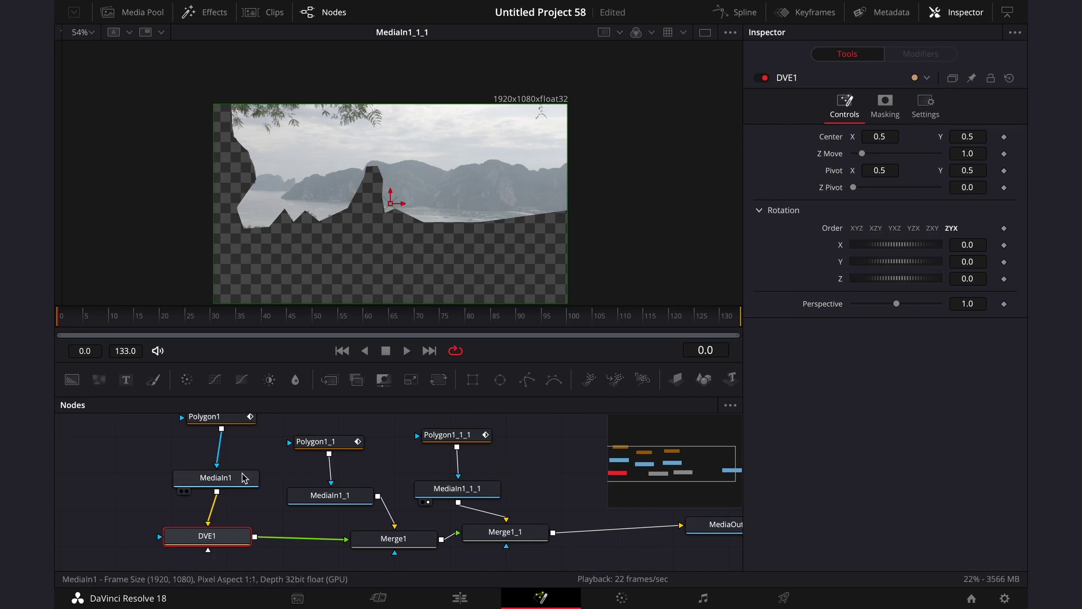
left_click(693, 538)
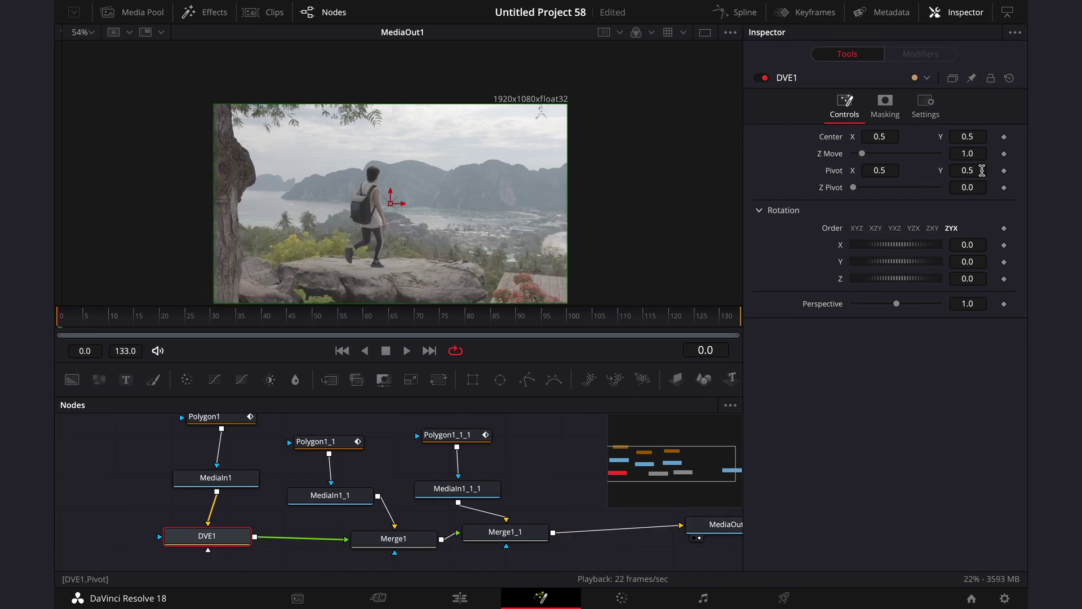
Edit DVE1's pivot Y, trying 0 and then 0.5.
left_click(982, 170)
type("0.456")
left_click(982, 170)
key("BackSpace")
key("BackSpace")
key("BackSpace")
key("Tab")
left_click(977, 173)
type("5")
key("Tab")
Test-tilt DVE1's X rotation, reset it to zero, and set pivot Y back to 0.
mouse_move(896, 245)
left_mouse_down()
mouse_move(920, 271)
mouse_move(896, 267)
left_mouse_up()
double_click(898, 255)
left_click(978, 171)
key("Tab")
left_click_drag(904, 251, 917, 248)
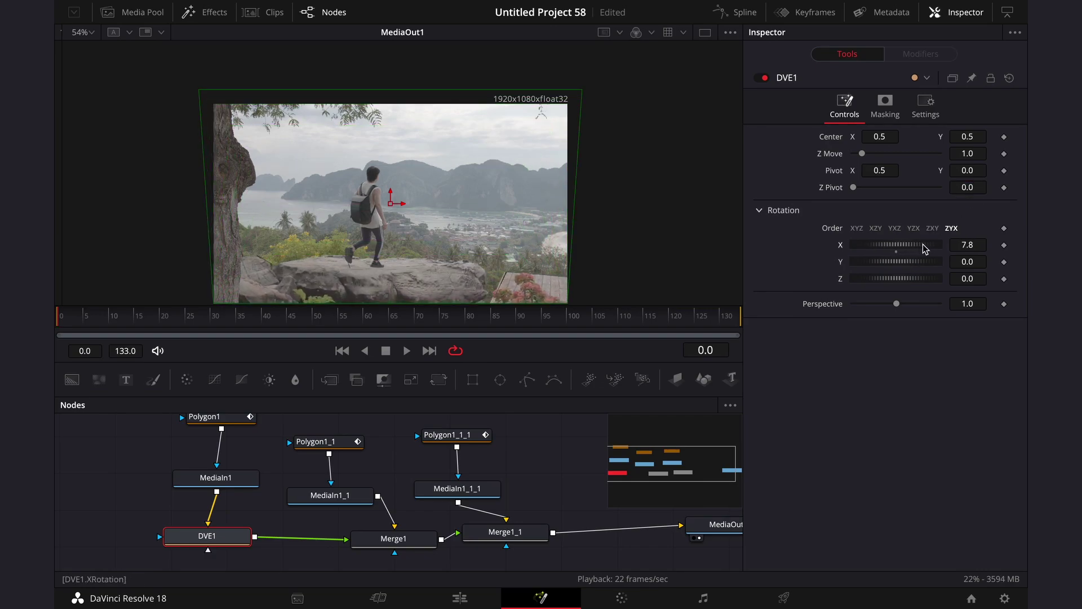
double_click(897, 255)
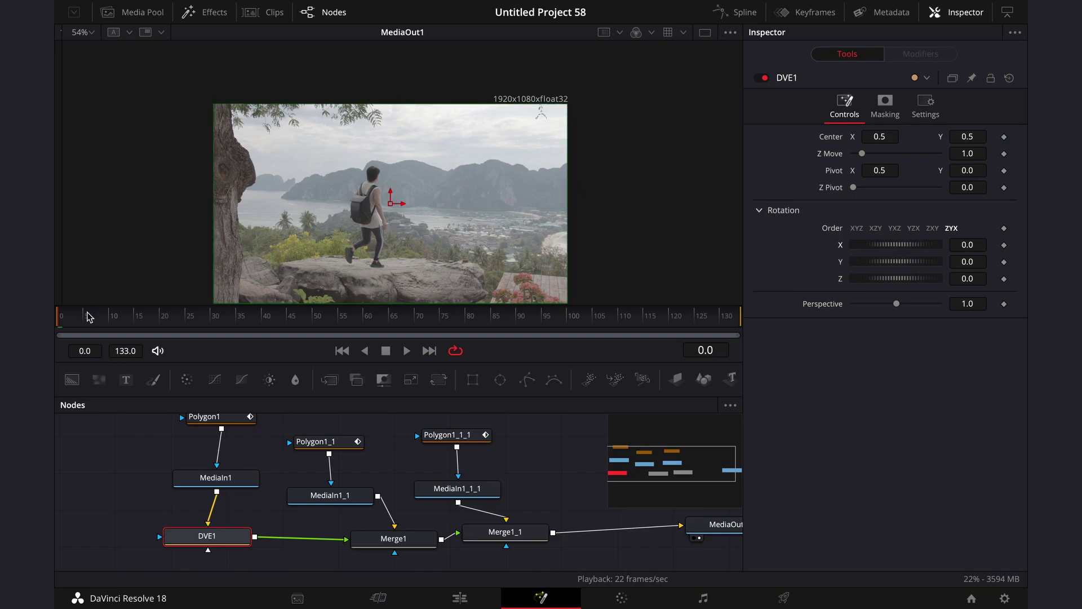
Keyframe DVE1's X rotation at -90 on frame 0 and 0 on frame 20.
left_click_drag(89, 317, 56, 316)
left_click(1004, 246)
type("-90")
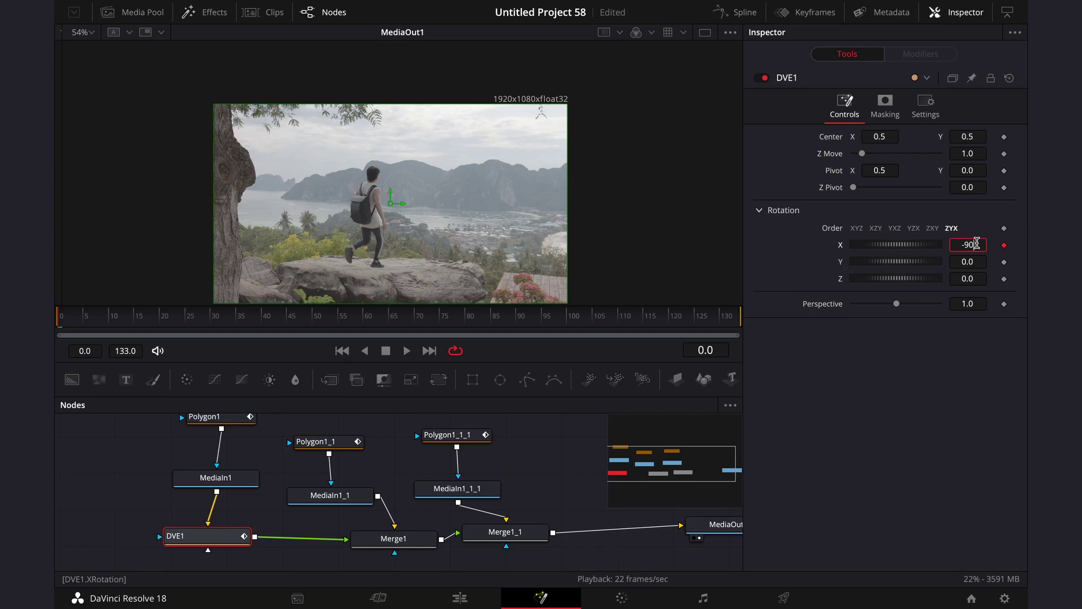
key("Return")
mouse_move(175, 320)
left_mouse_down()
mouse_move(151, 320)
mouse_move(160, 319)
left_mouse_up()
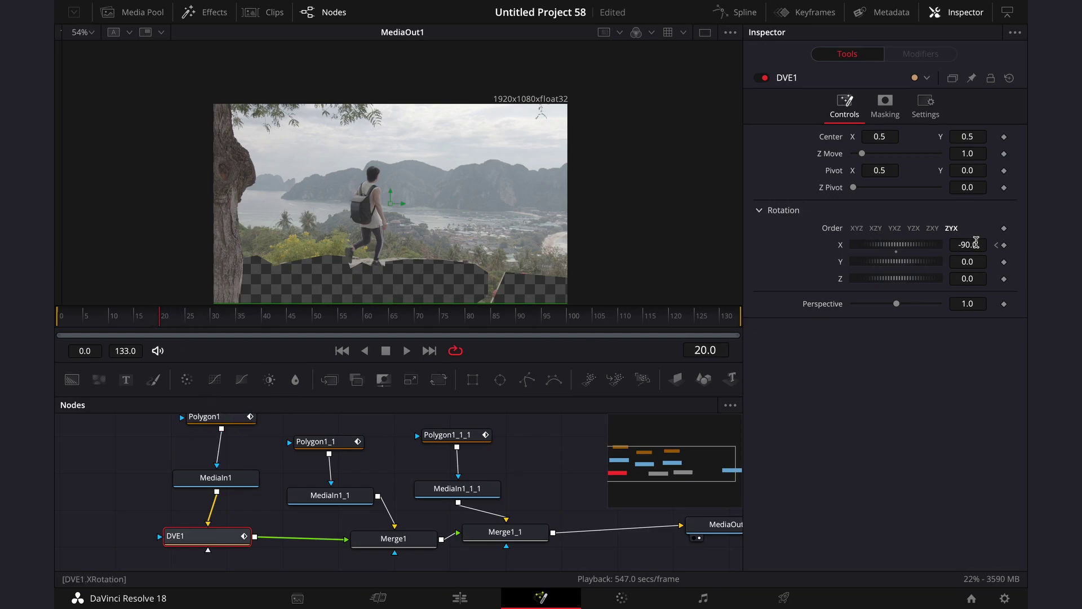
left_click(978, 244)
type("0")
key("Return")
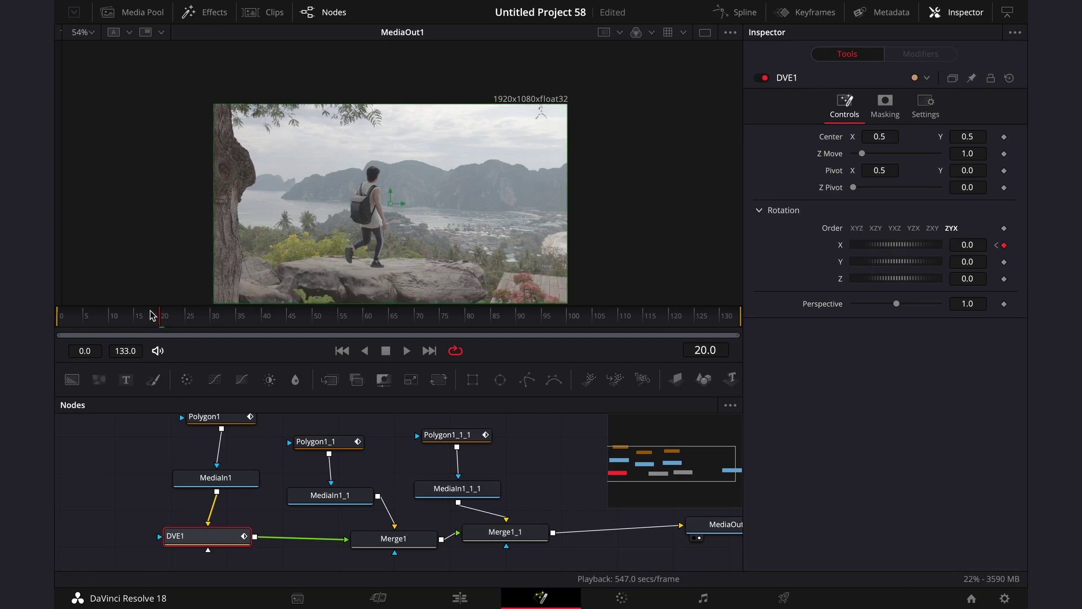
Scrub through to check the flip, then move Polygon1_1 and MediaIn1_1 up and right.
left_click_drag(152, 316, 57, 317)
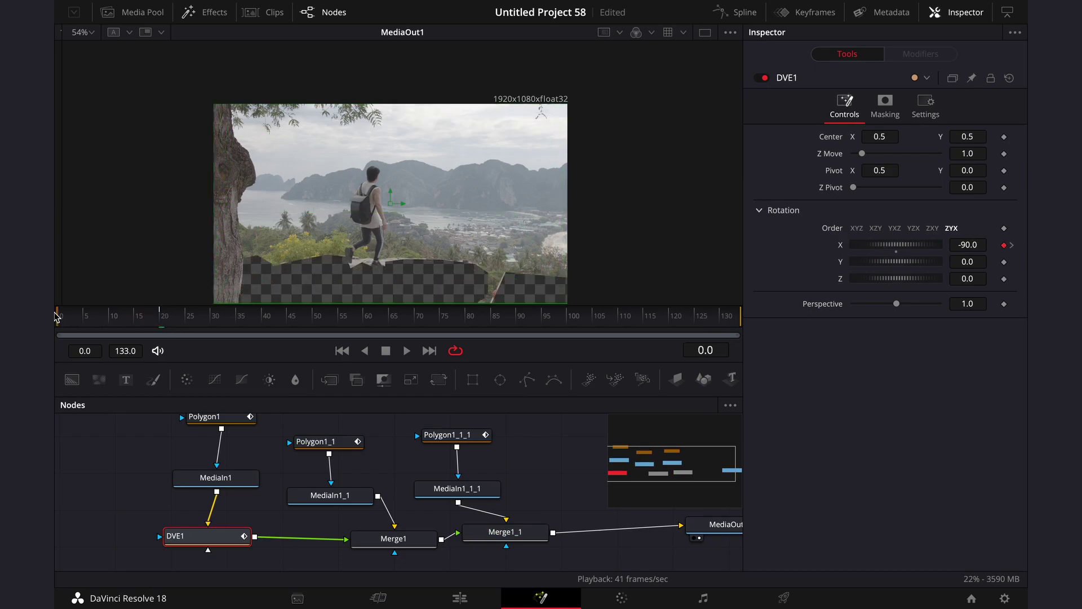
left_click(57, 317)
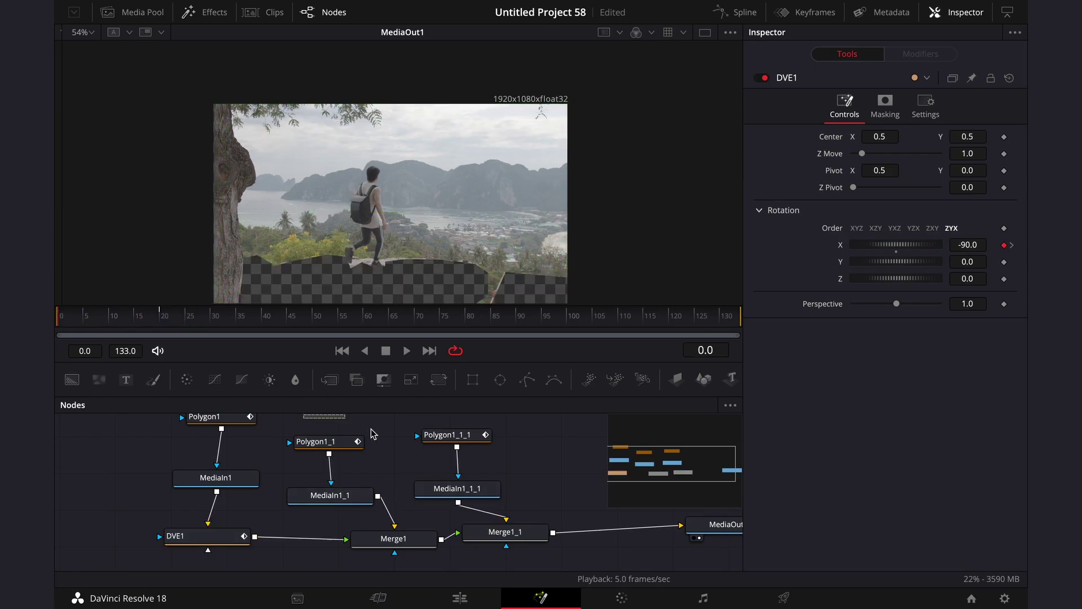
mouse_move(292, 414)
left_mouse_down()
mouse_move(381, 499)
mouse_move(359, 485)
mouse_move(379, 467)
left_mouse_up()
left_click(379, 468)
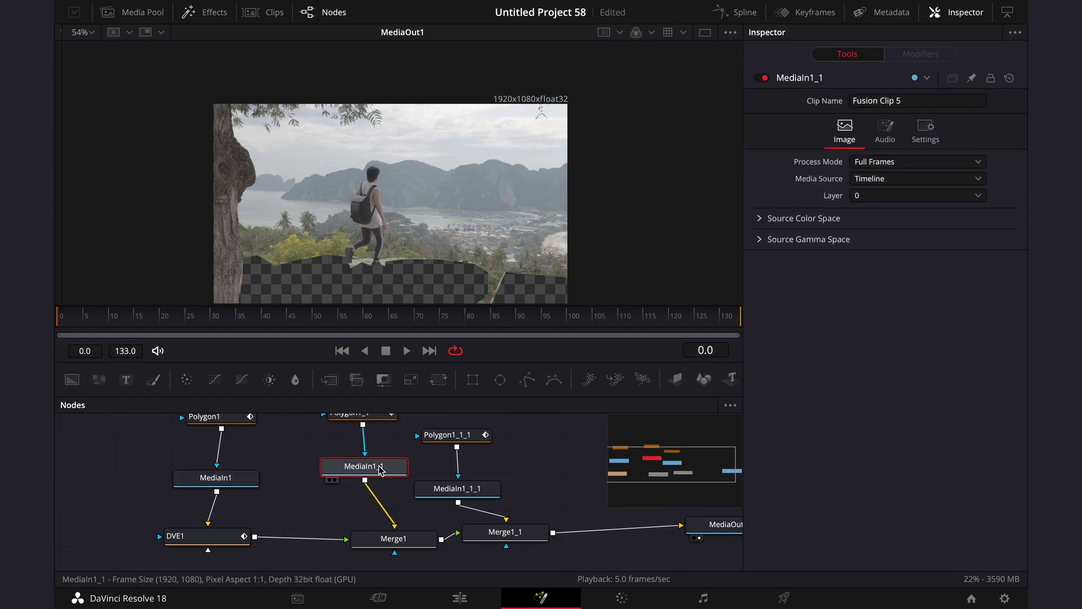
Add a DVE2 node after MediaIn1_1 and move the playhead to frame 22.
key("shift+space")
type("DVE")
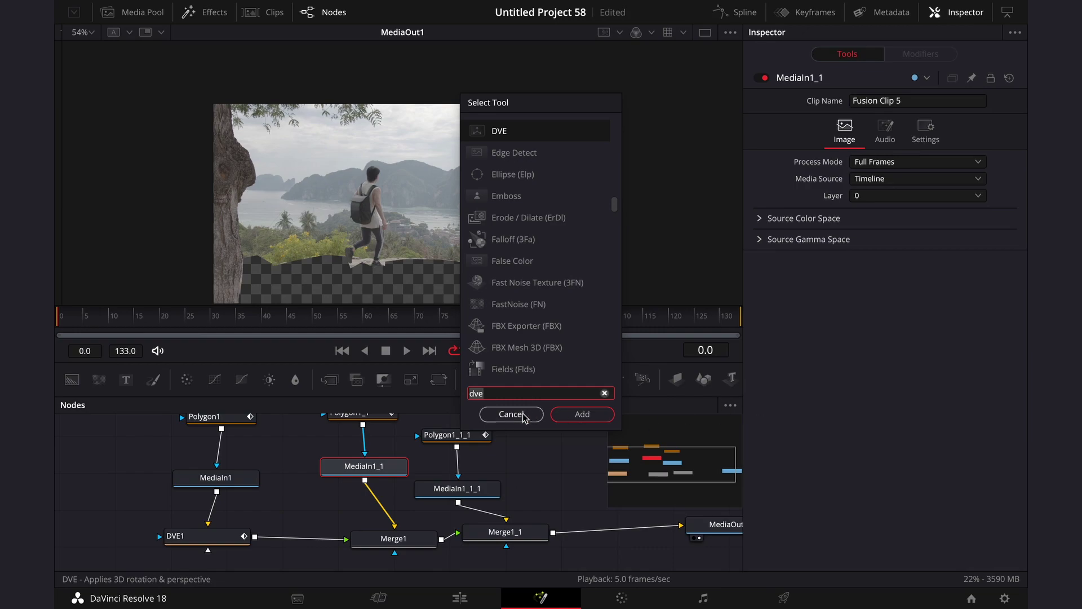
left_click(586, 417)
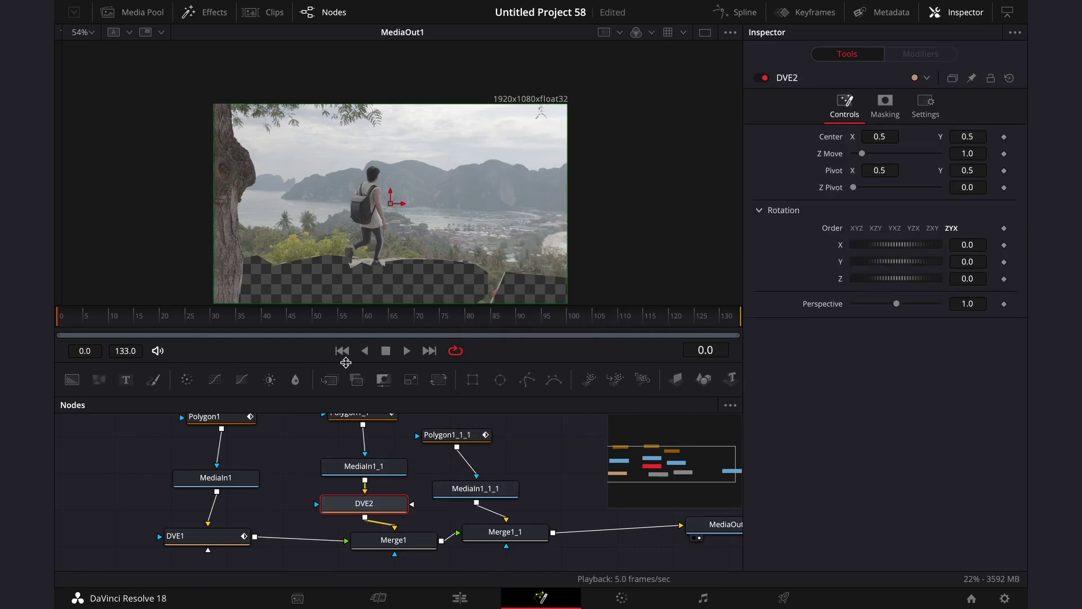
left_click(69, 314)
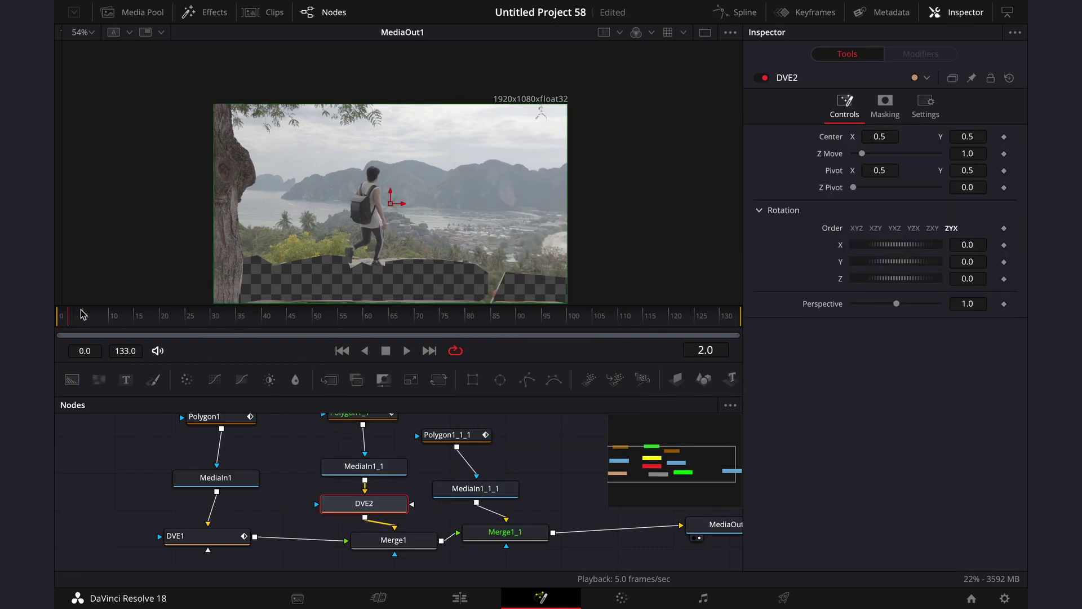
left_click_drag(83, 314, 165, 326)
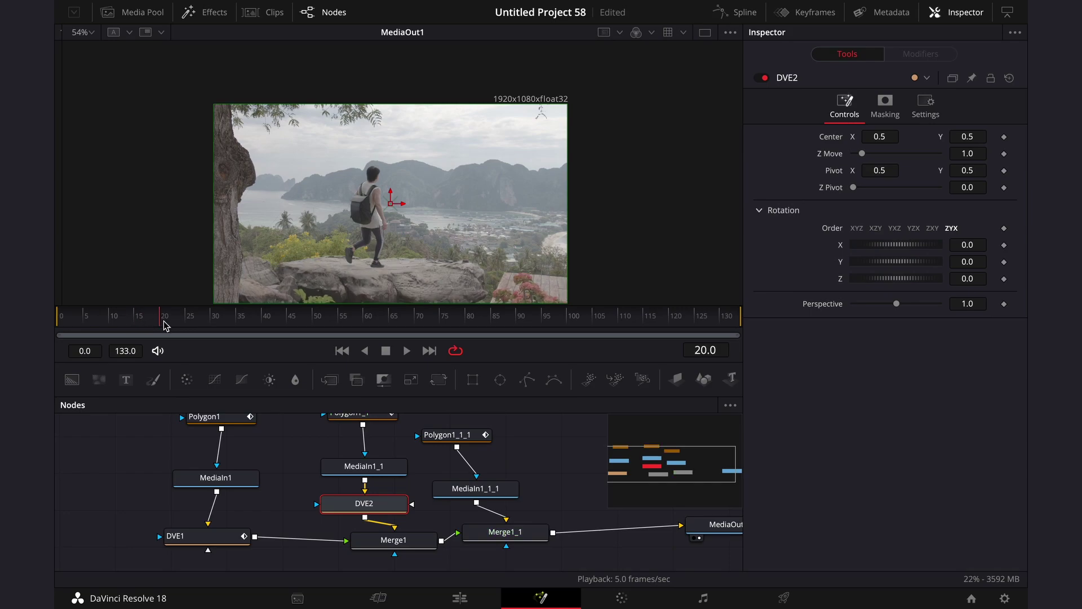
left_click_drag(166, 325, 190, 317)
Set DVE2's pivot Y to 0 and keyframe its X rotation at -90.
left_click(967, 170)
type("0")
key("Tab")
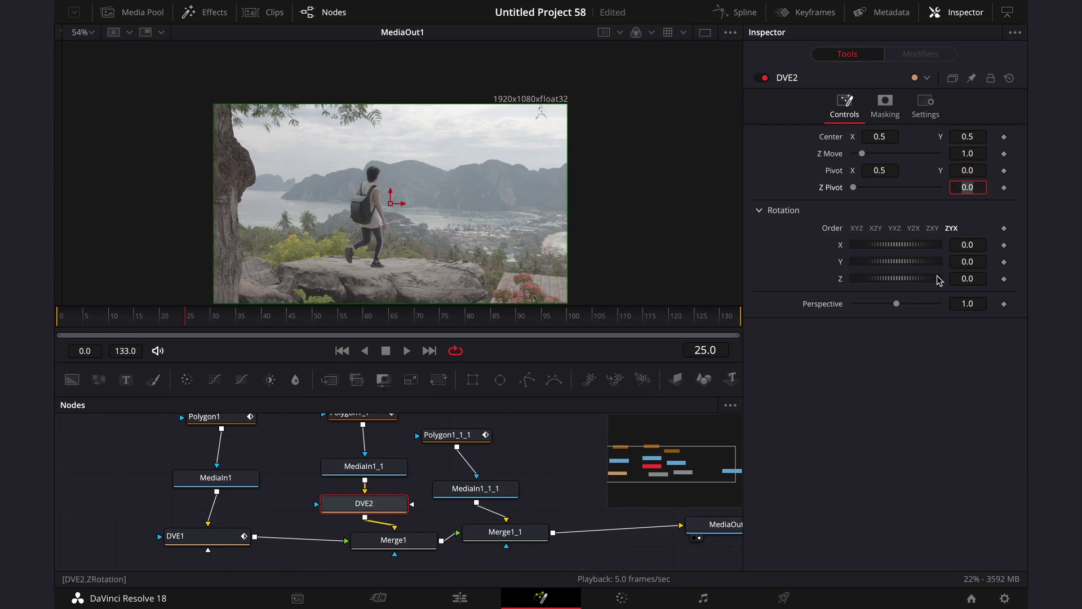
left_click(1004, 245)
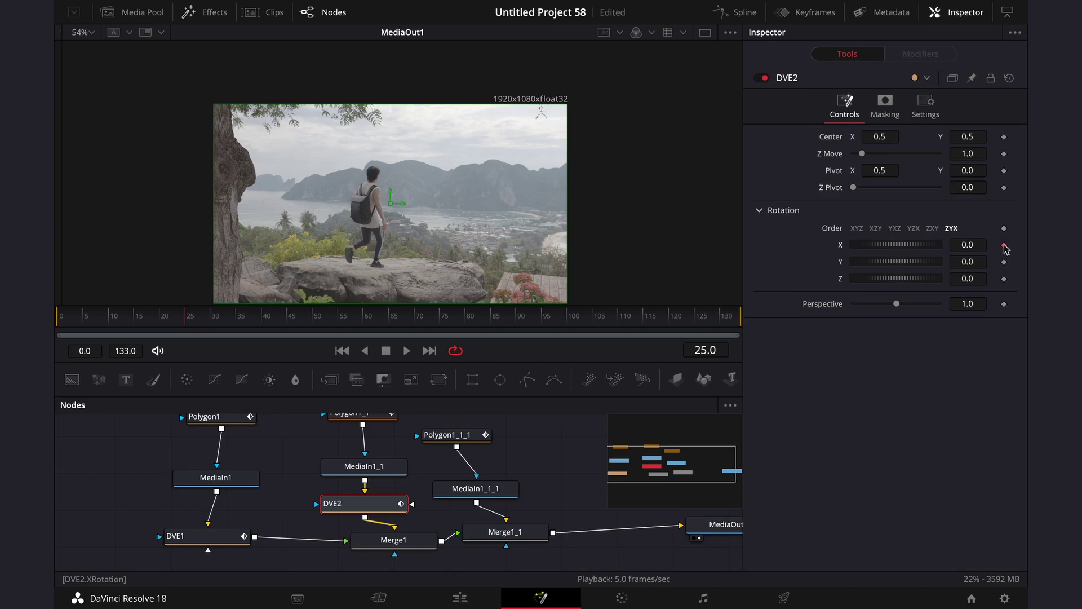
left_click(981, 243)
key("Tab")
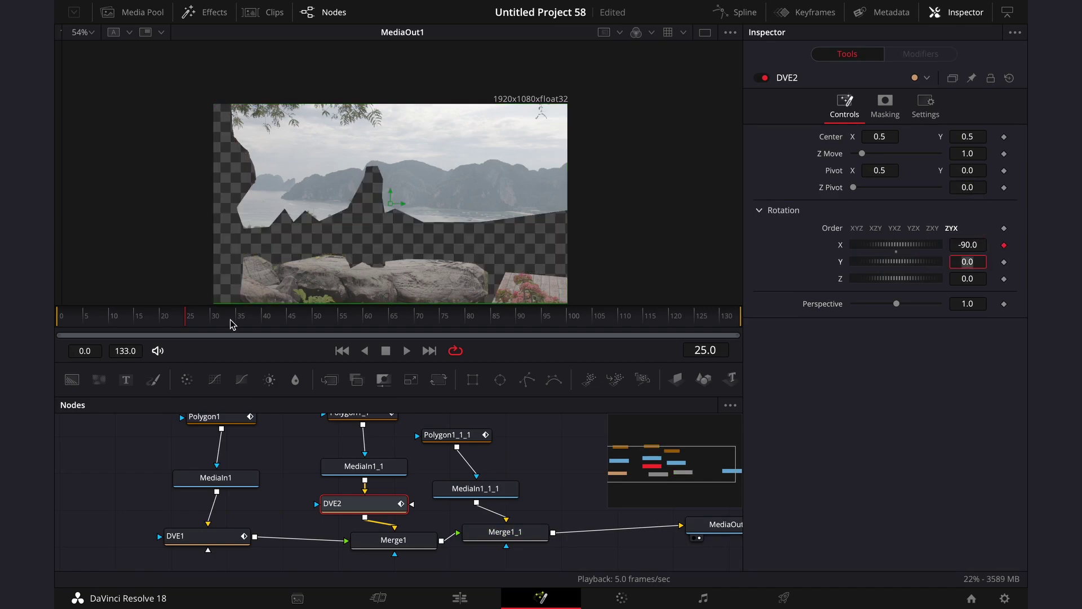
At frame 39, set DVE2's X rotation keyframe to 0.
left_click(256, 316)
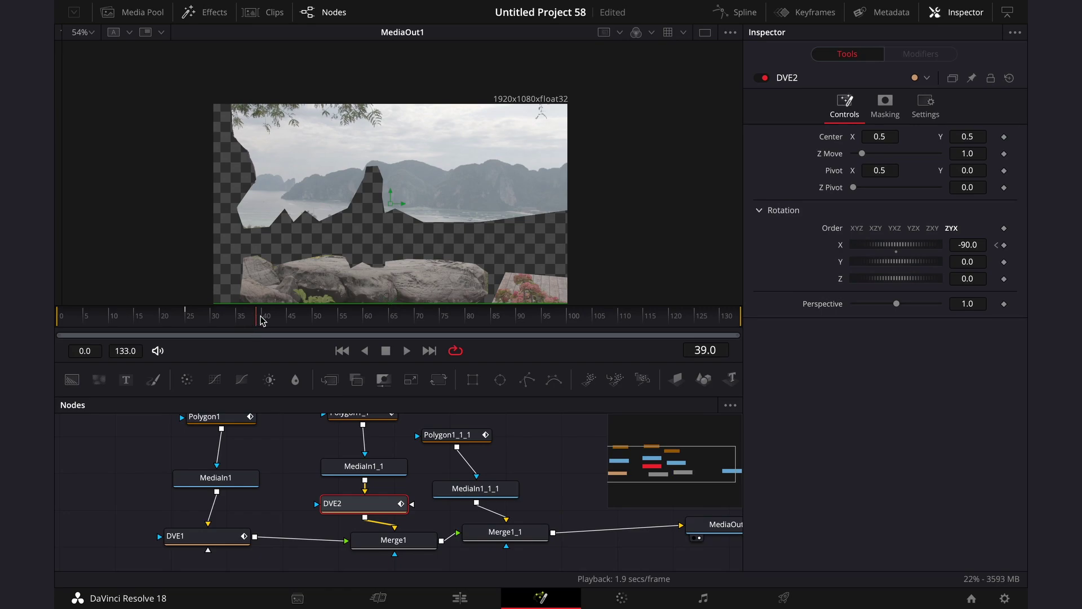
mouse_move(261, 317)
left_mouse_down()
mouse_move(248, 316)
mouse_move(261, 318)
left_mouse_up()
left_click(982, 243)
type("-")
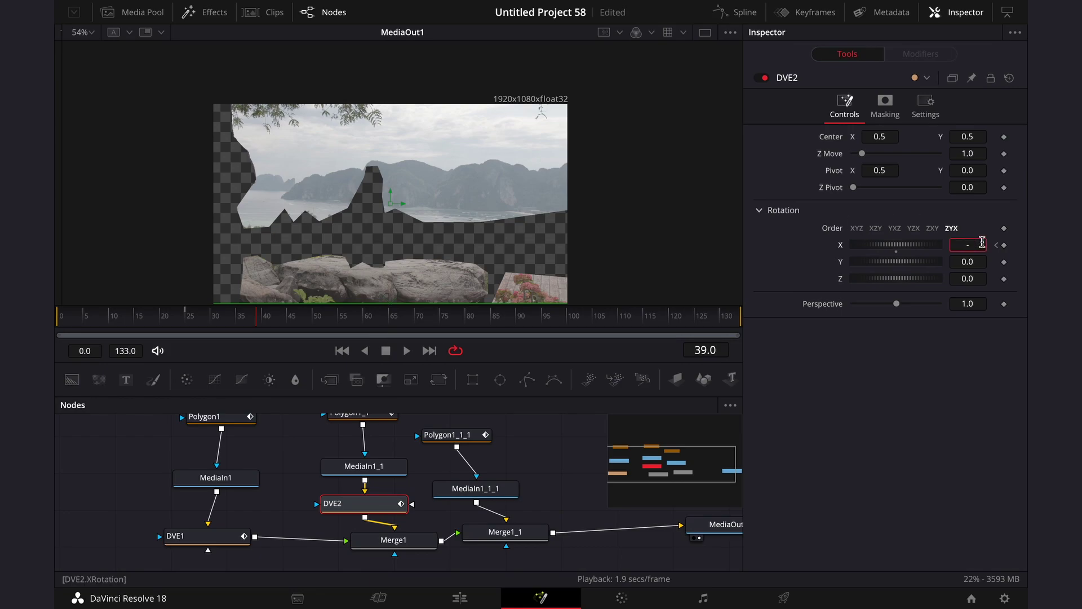
type("0")
key("Tab")
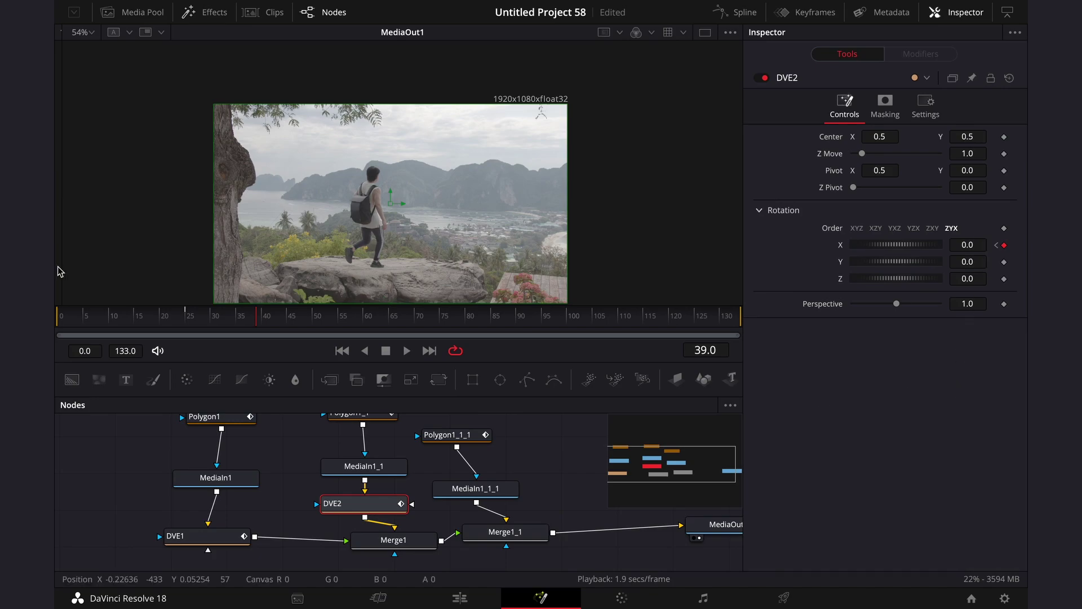
Play the rotation from the first frame, return to frame 39, and move Polygon1_1_1 and MediaIn1_1_1 upward.
left_click(109, 317)
left_click(57, 316)
key("space")
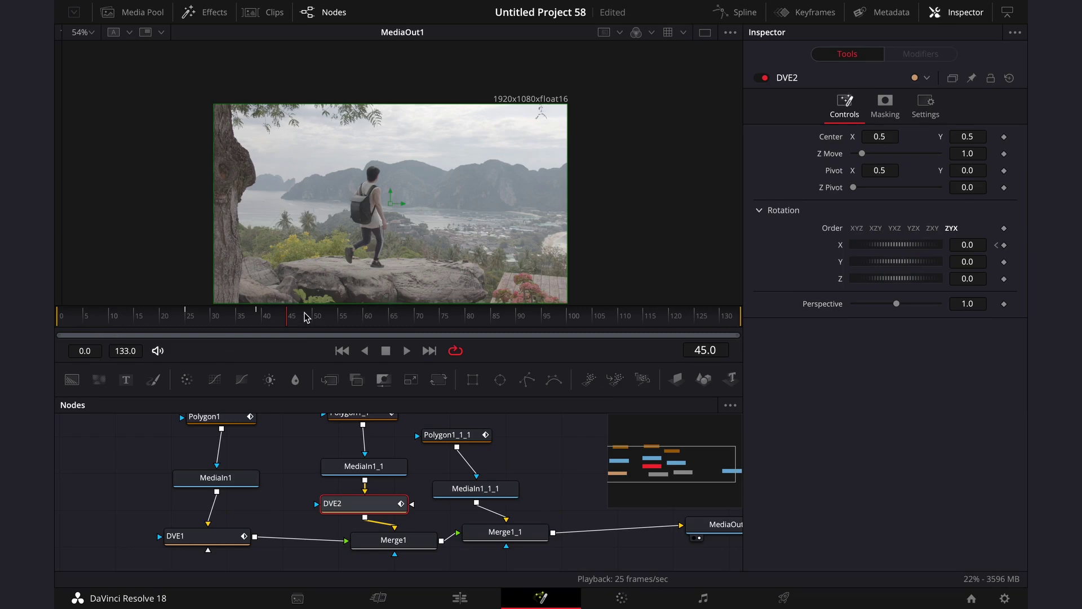
left_click_drag(293, 320, 257, 317)
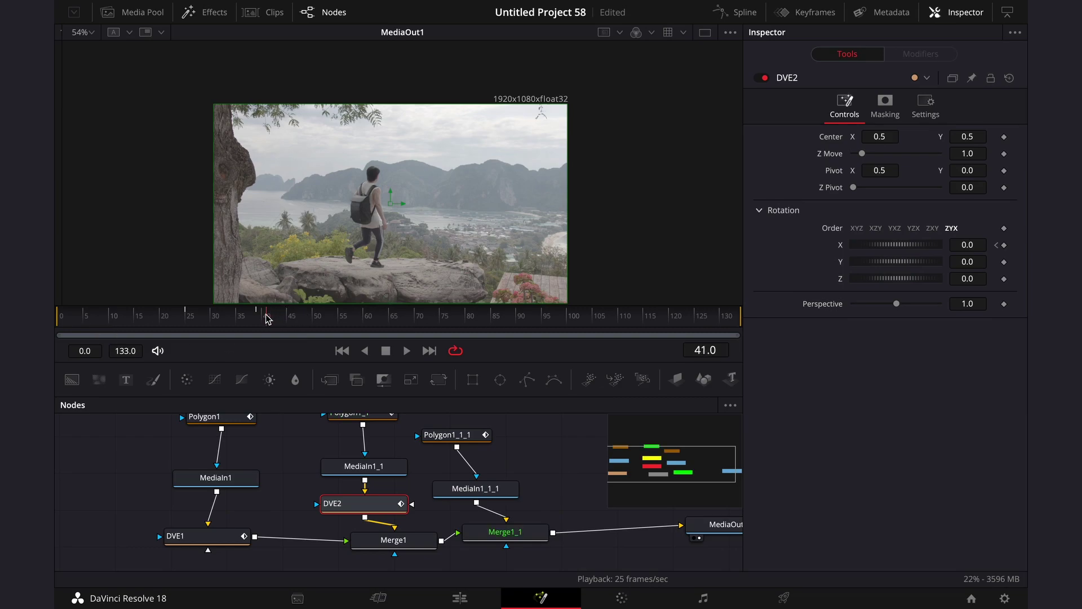
mouse_move(441, 424)
left_mouse_down()
mouse_move(493, 495)
mouse_move(478, 461)
left_mouse_up()
Add a DVE3 node after MediaIn1_1_1 and show its controls at frame 45.
left_click(478, 461)
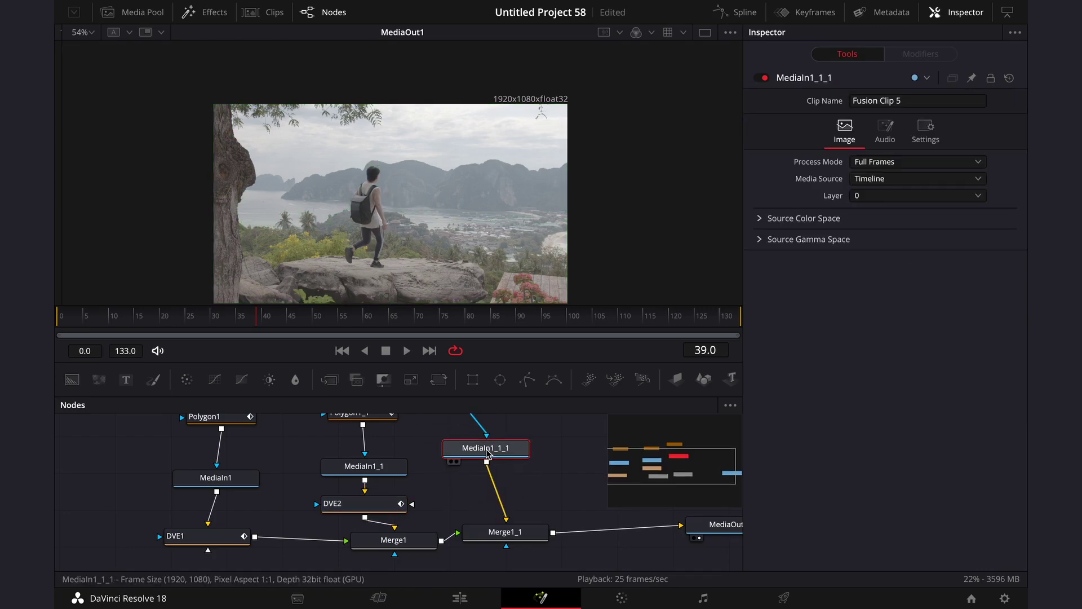
key("shift+space")
type("dve")
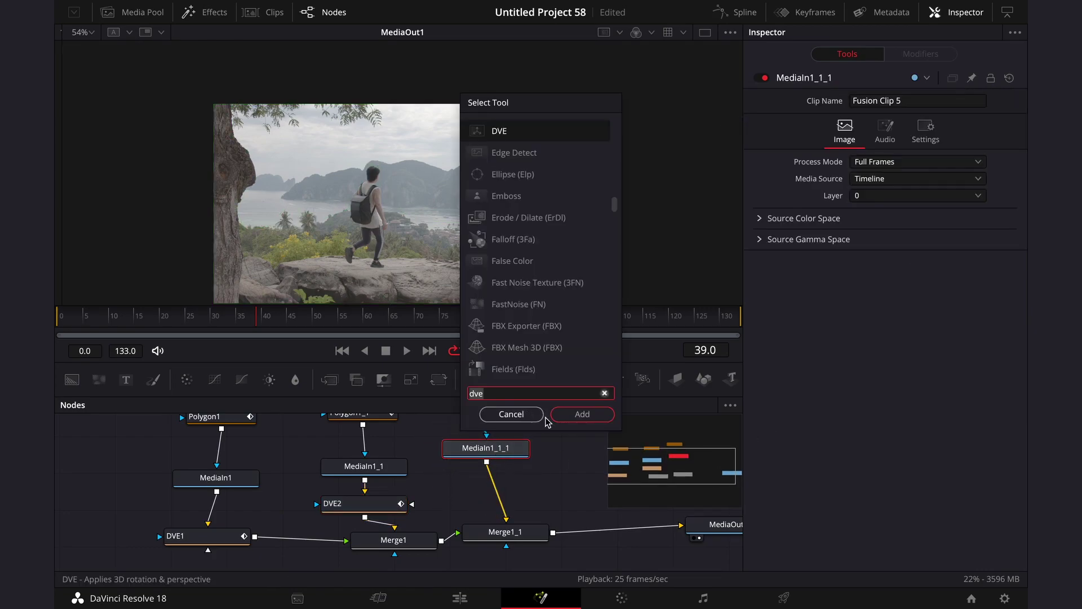
left_click(601, 416)
left_click(521, 473)
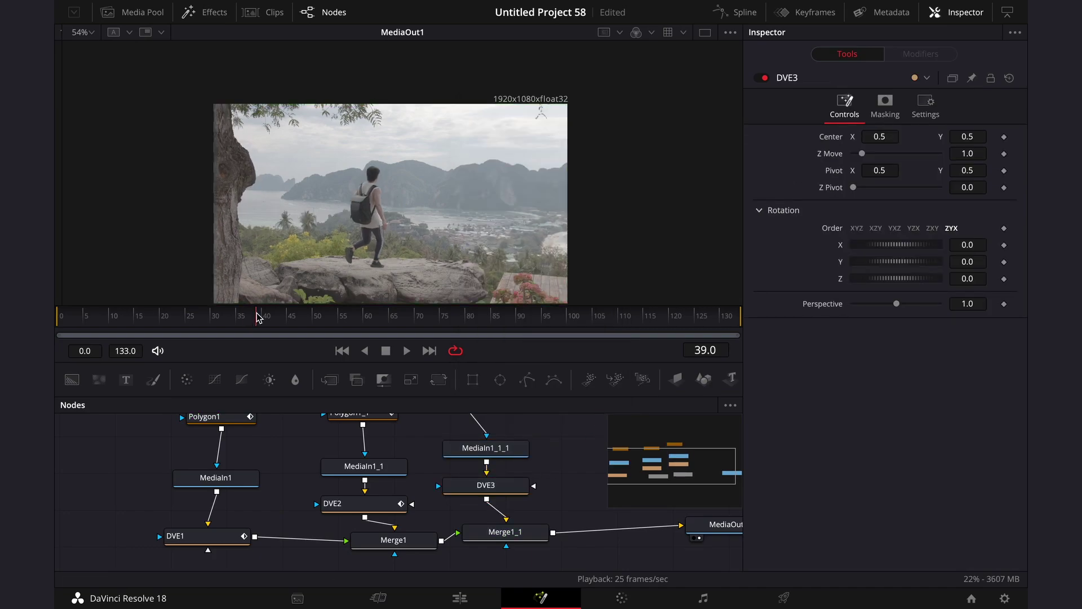
left_click_drag(257, 317, 287, 322)
left_click(486, 485)
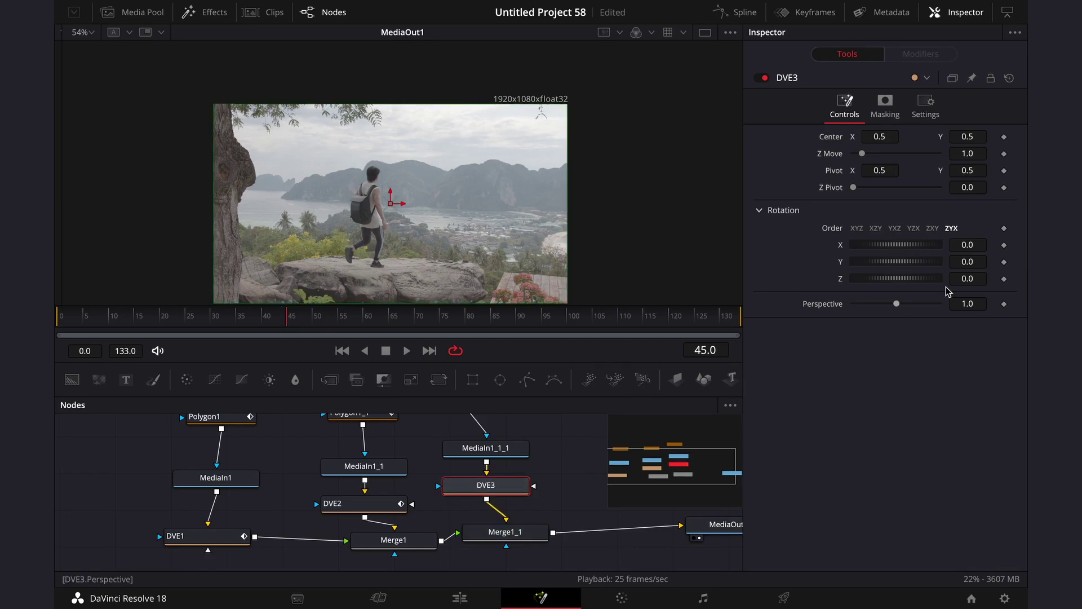
Set DVE3's pivot Y to 0 and keyframe X rotation at -90 on frame 45.
left_click(981, 172)
type("0")
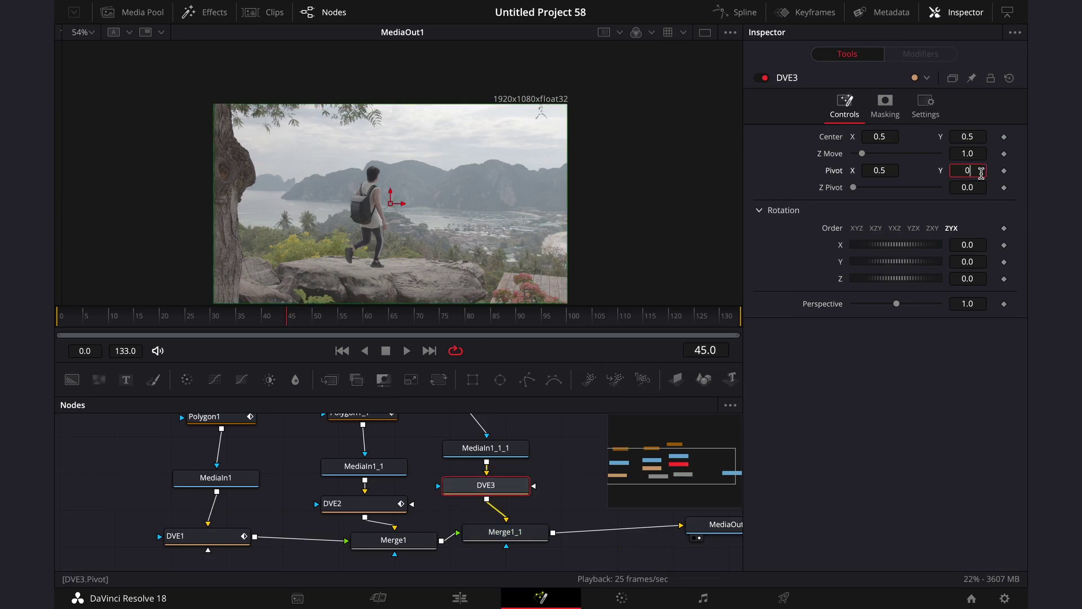
key("Tab")
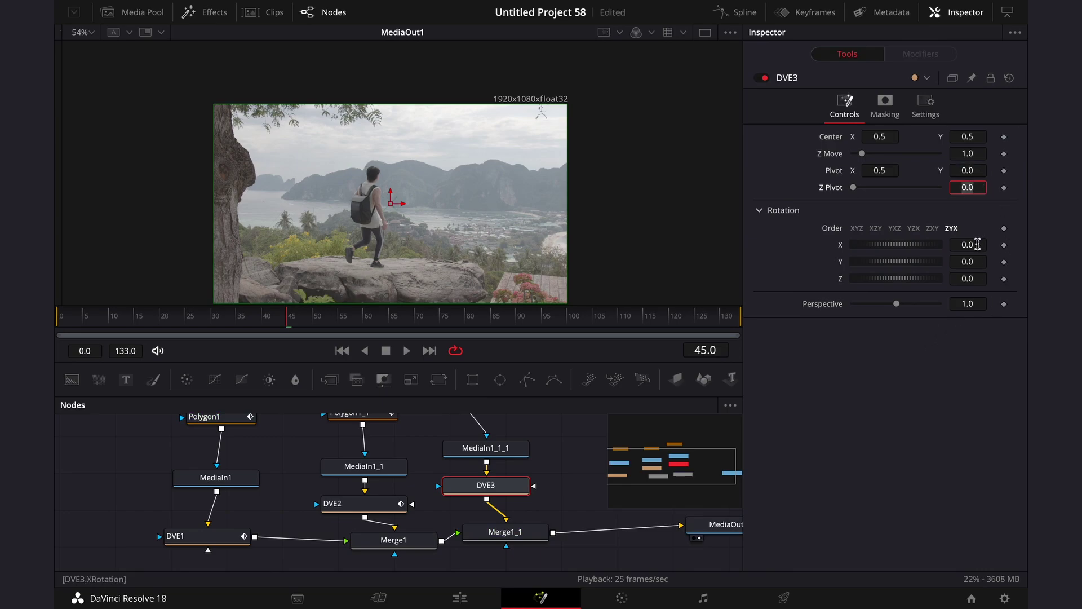
left_click(1004, 246)
left_click(975, 244)
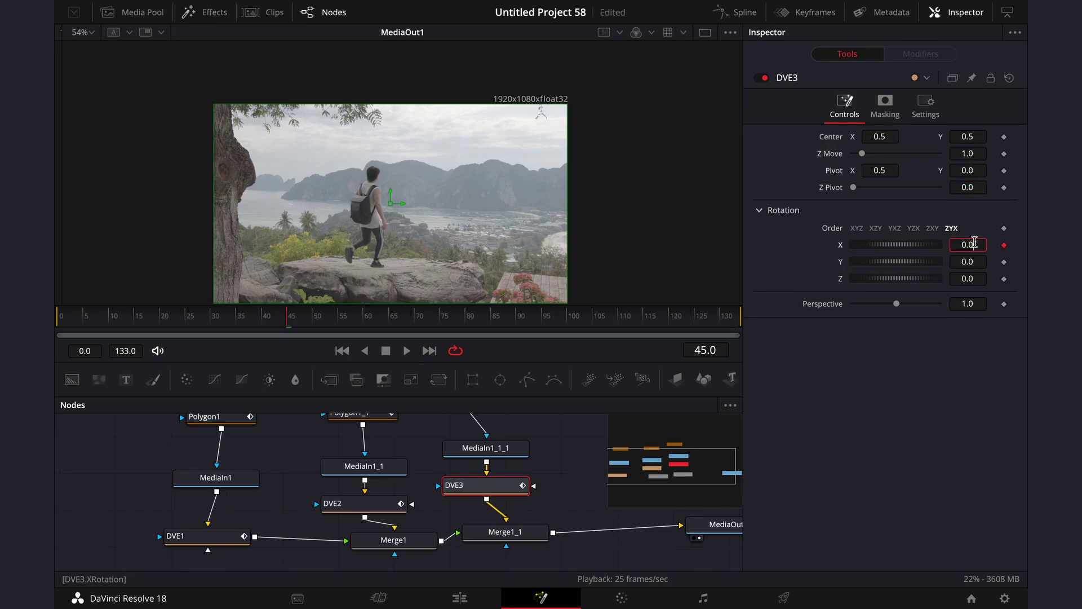
type("90")
key("Tab")
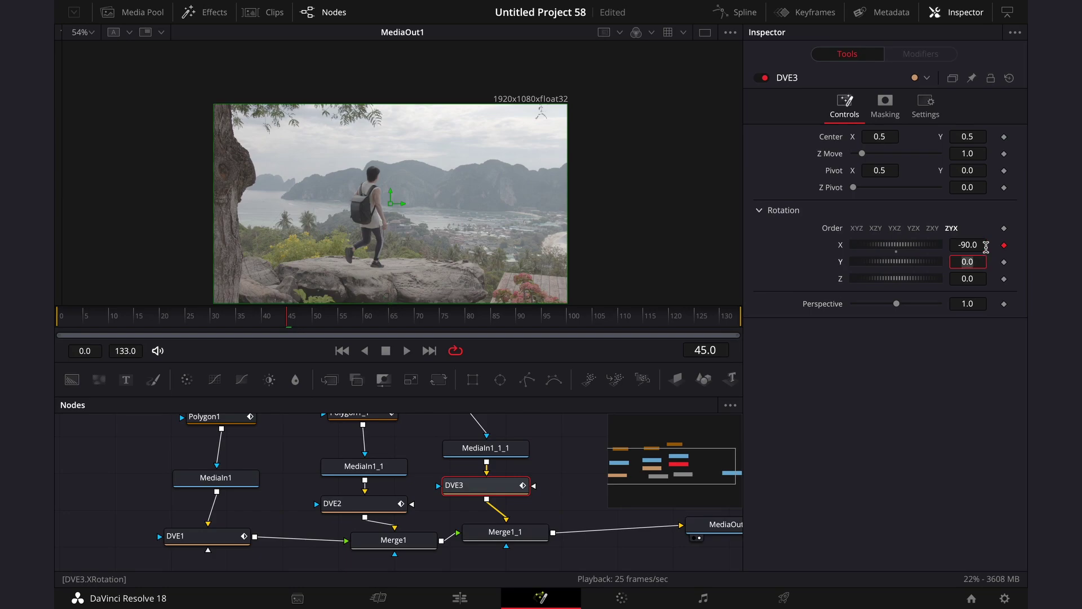
At frame 65, set DVE3's X rotation keyframe to 0.
left_click(388, 317)
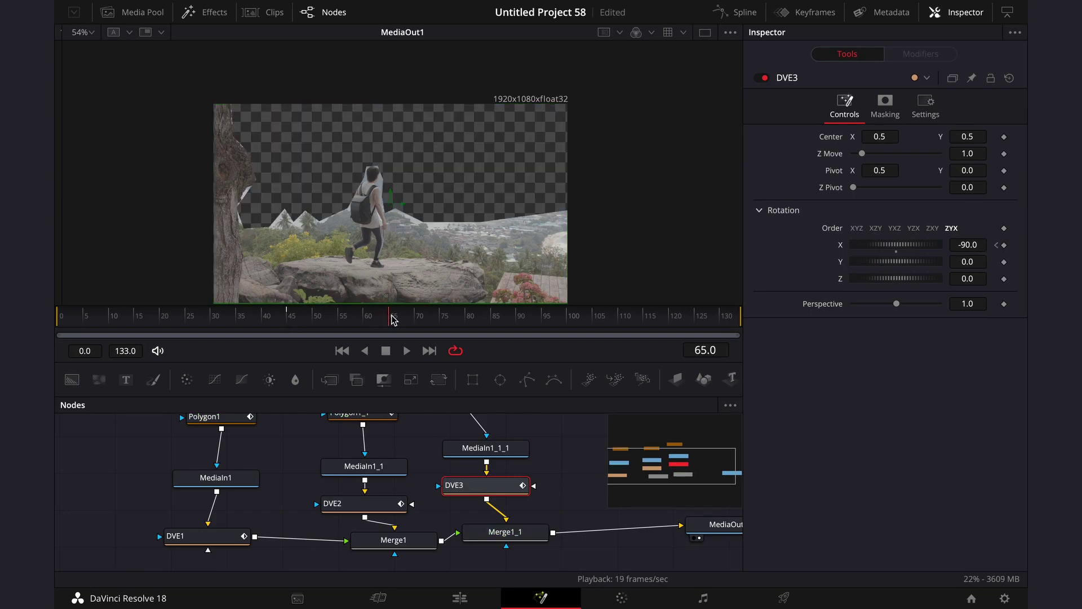
left_click(975, 244)
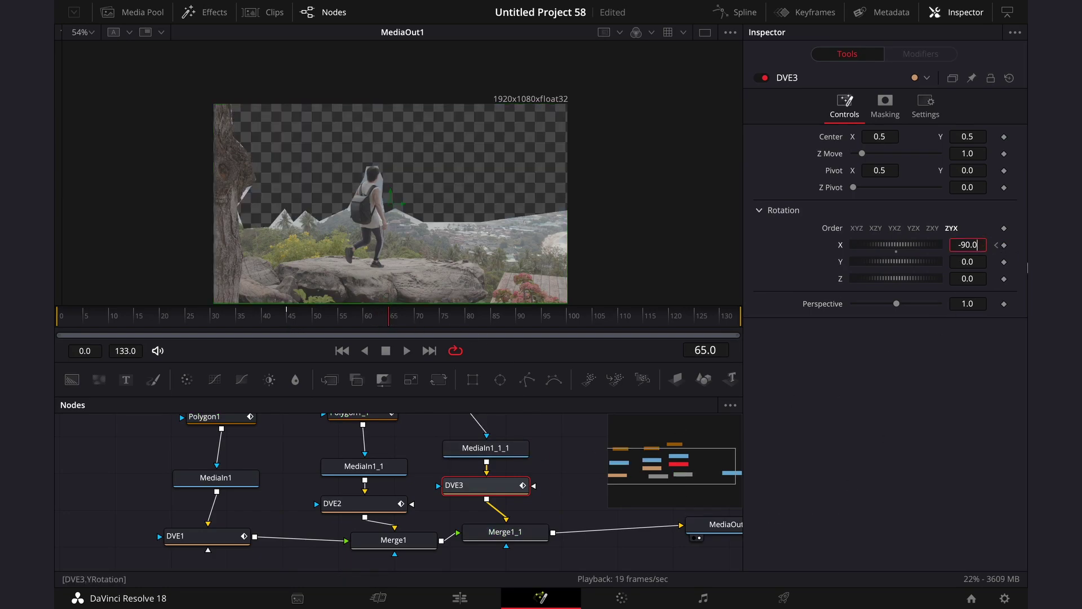
key("BackSpace")
key("Tab")
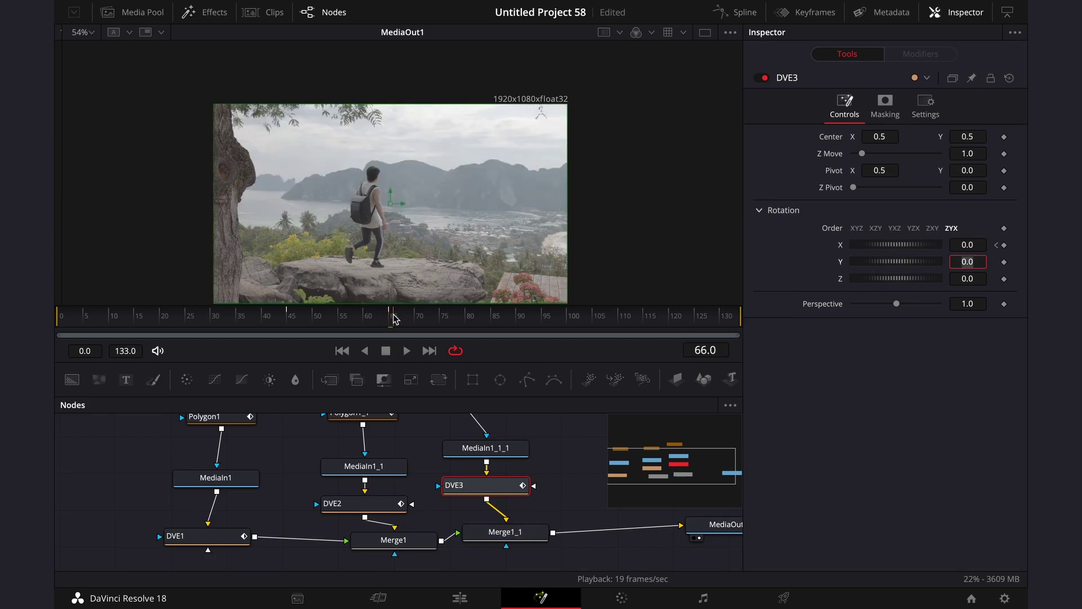
Play the composite from the first frame to review the three-layer animation.
left_click(56, 313)
key("Return")
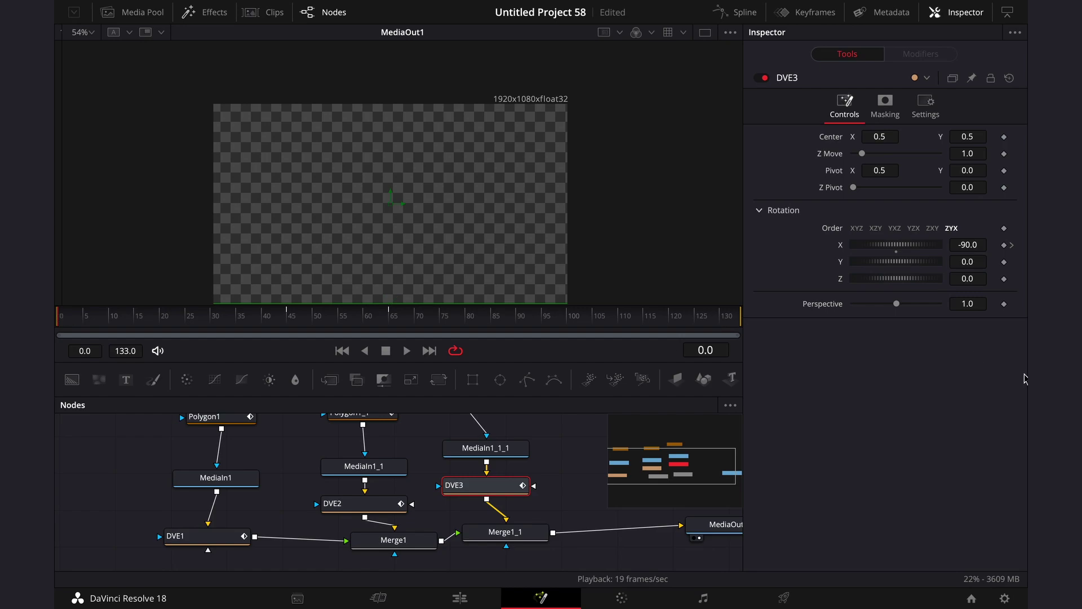
key("space")
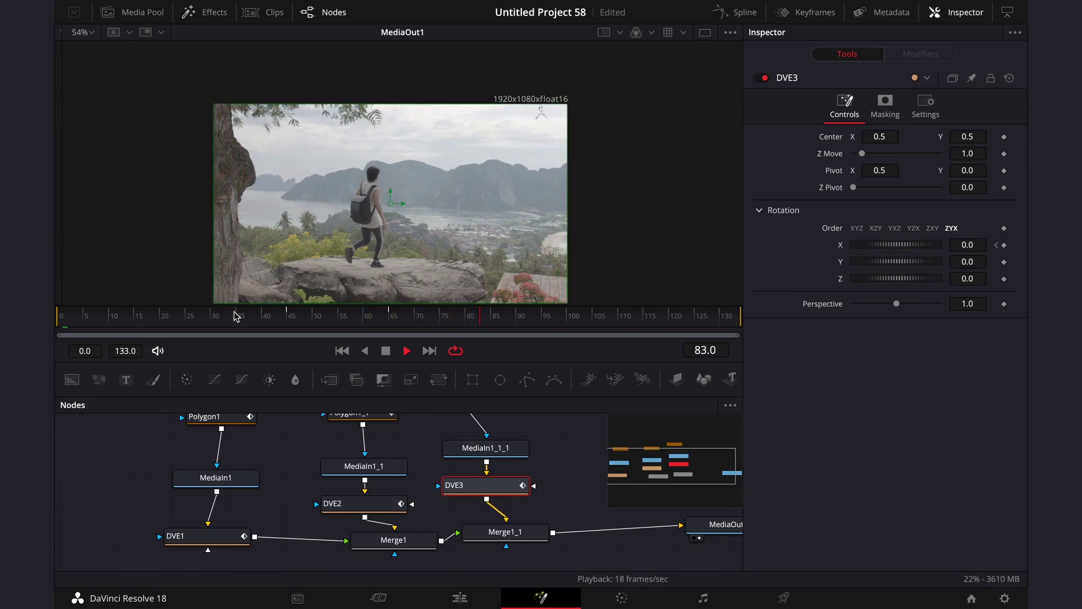
left_click(57, 313)
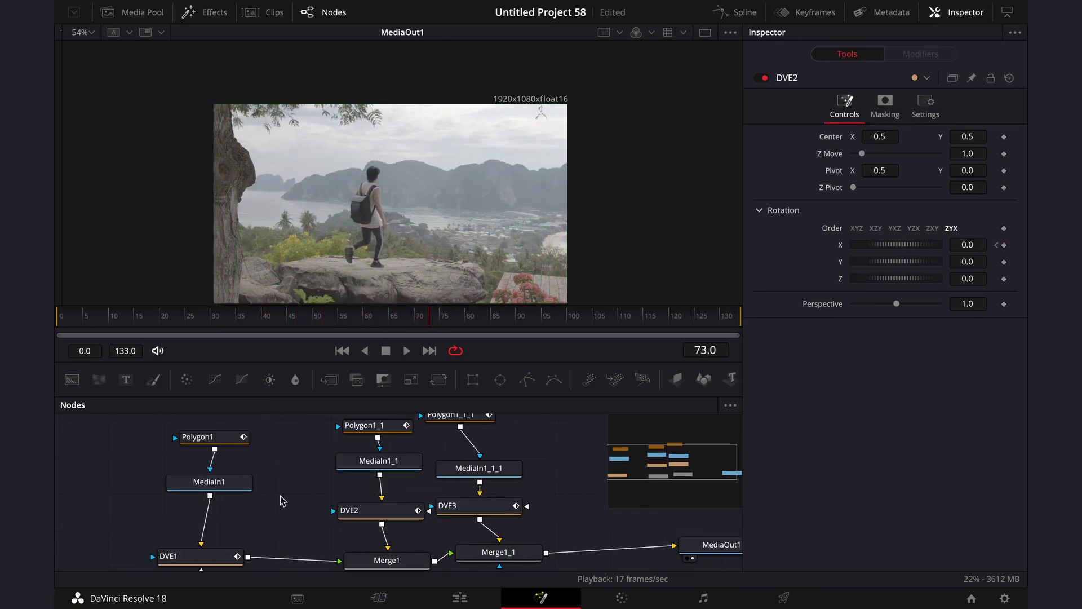
left_click(197, 556)
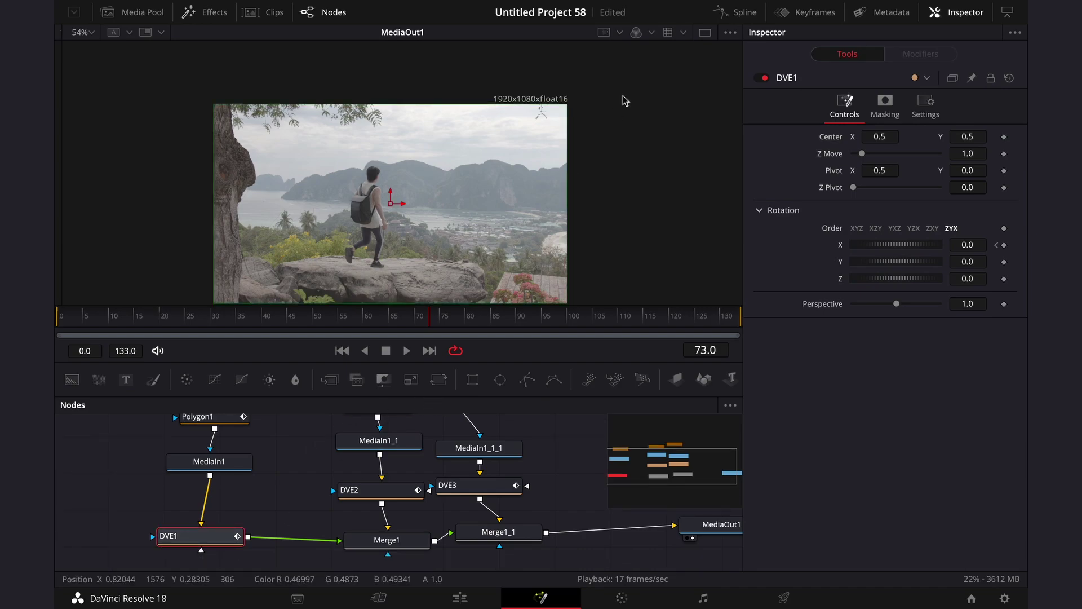
In the Spline editor, smooth DVE1's X Rotation keyframes and lengthen their eases.
left_click(740, 13)
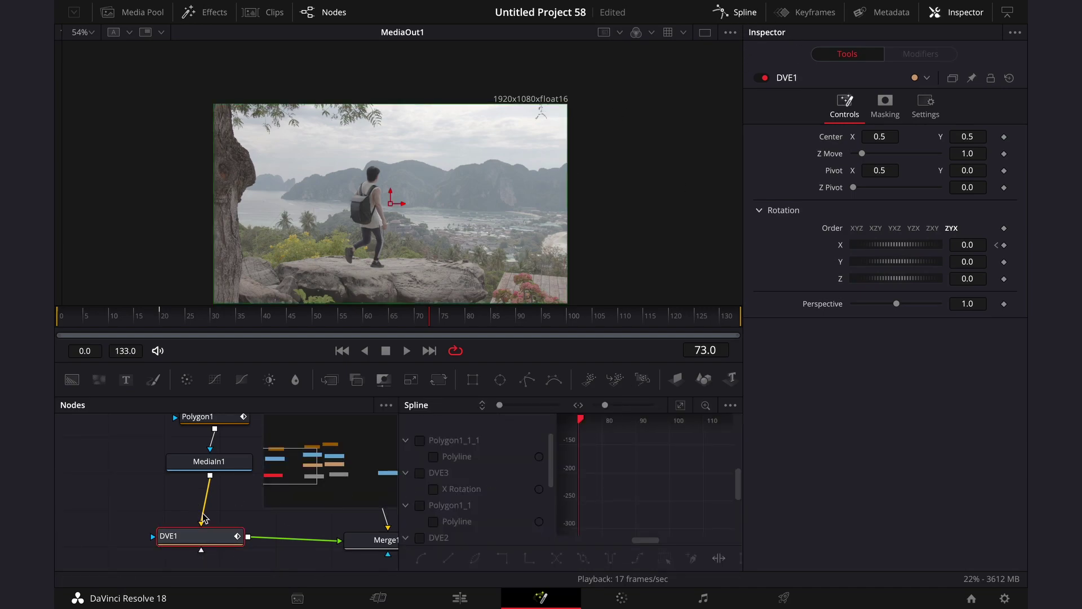
scroll(478, 507, "down", 3)
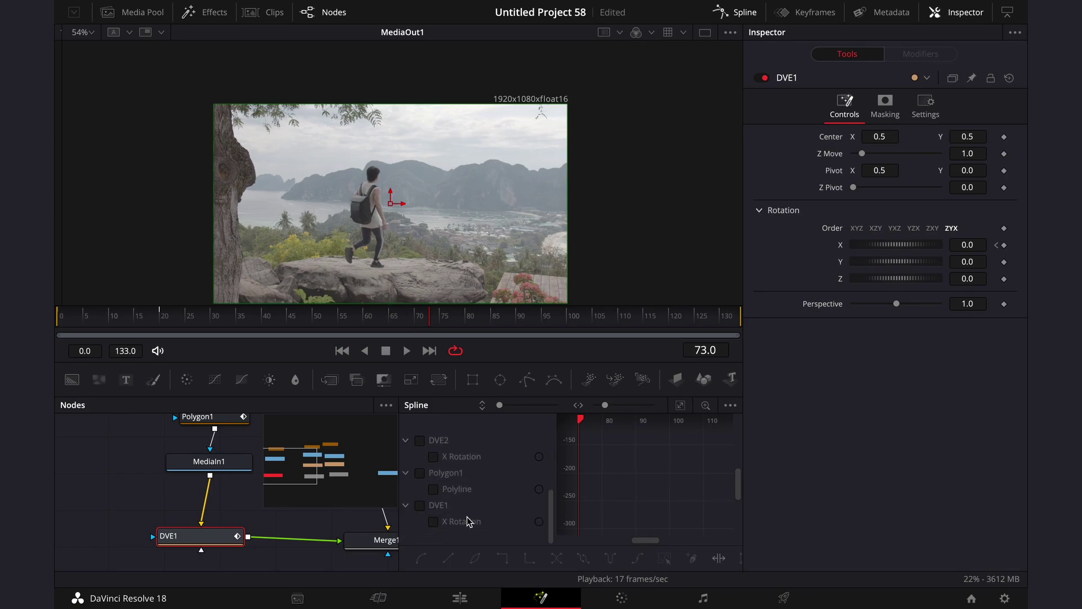
left_click(433, 523)
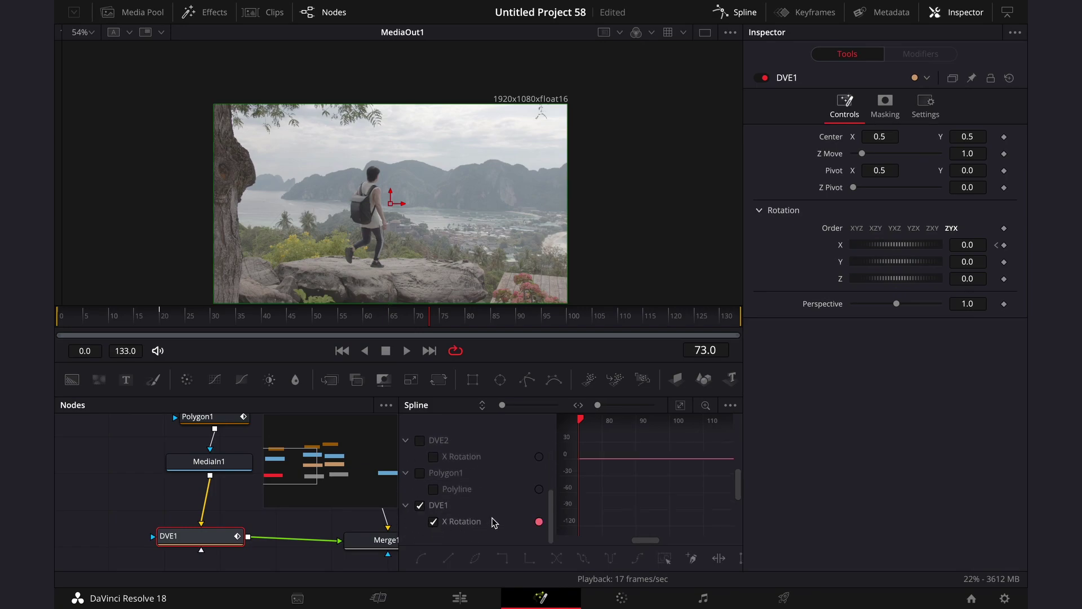
scroll(646, 498, "left", 10)
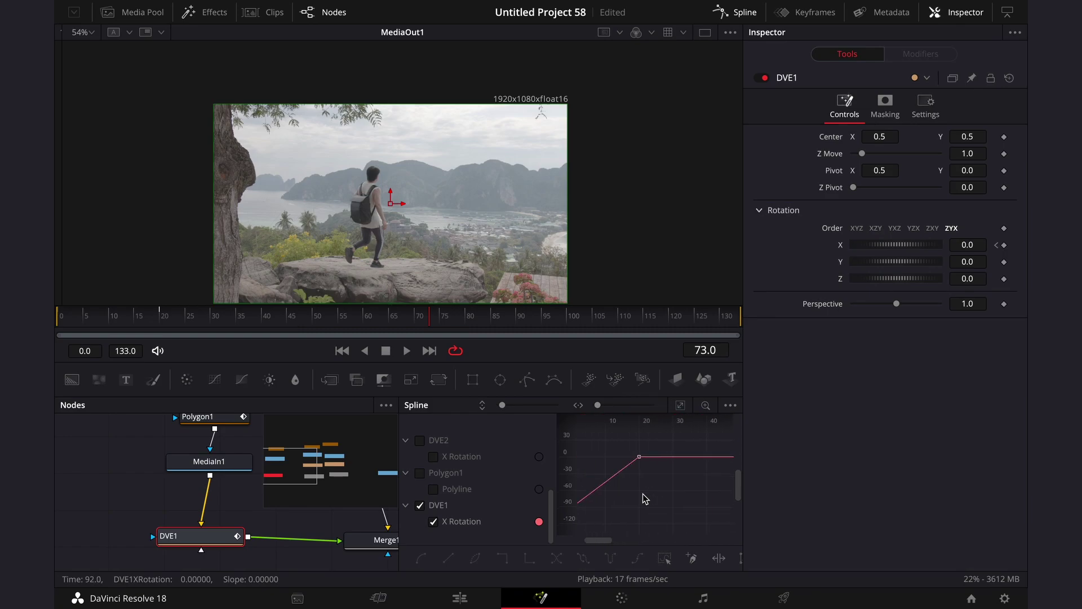
scroll(644, 495, "right", 3)
scroll(626, 502, "right", 1)
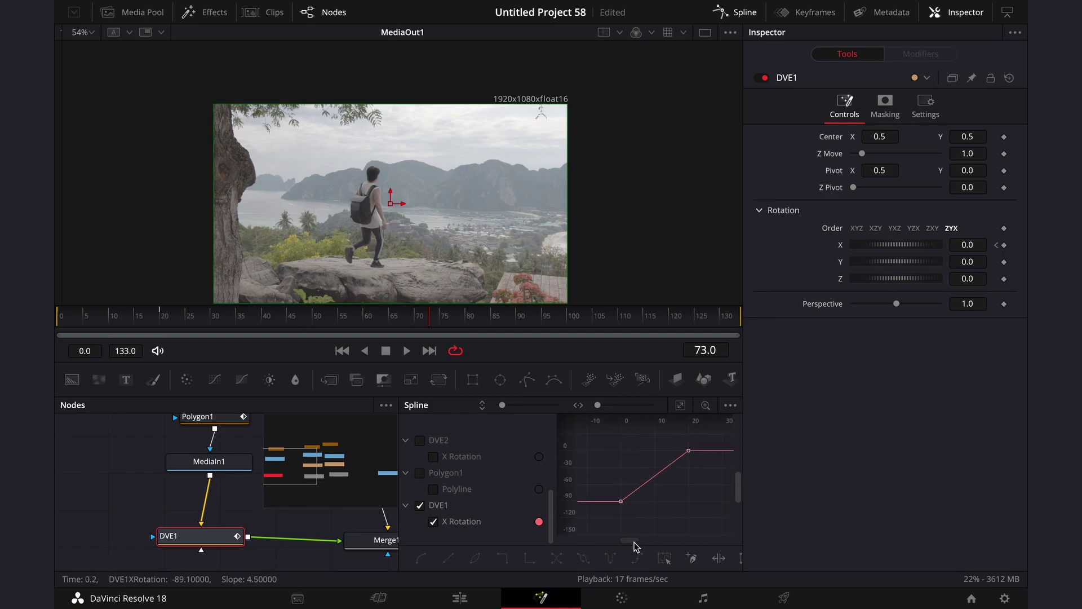
key("shift+s")
left_click_drag(643, 501, 655, 502)
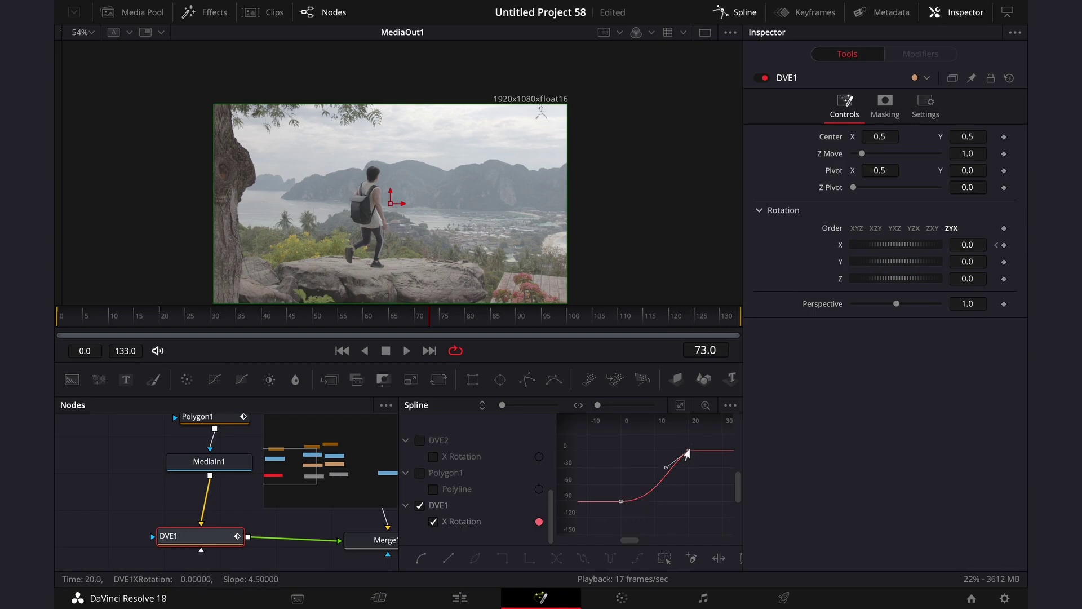
left_click_drag(666, 467, 654, 450)
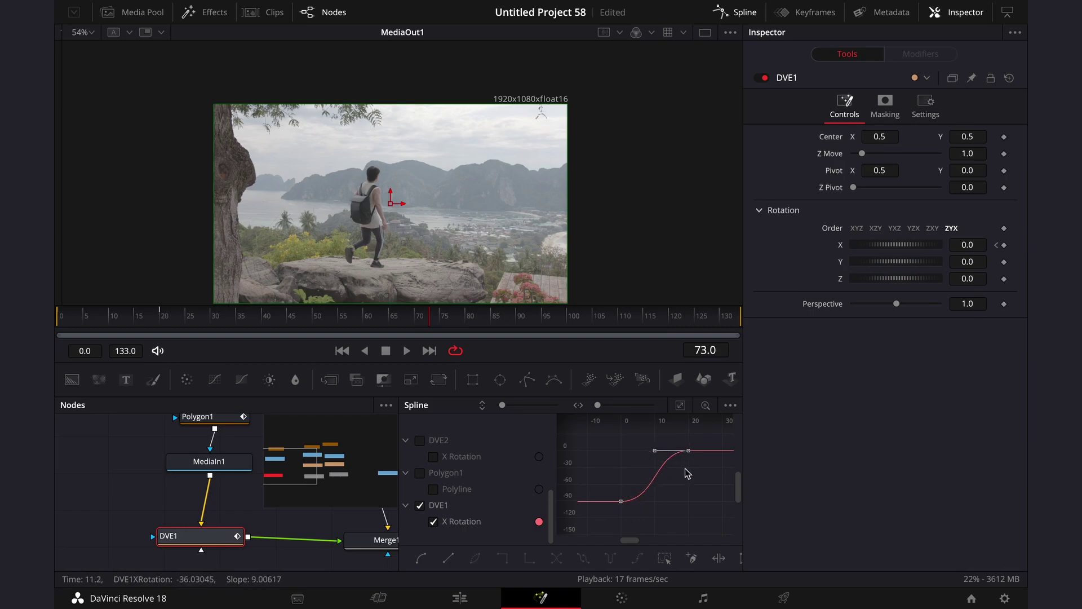
left_click(434, 522)
Smooth DVE2's X Rotation keyframes into an eased curve and adjust both ease handles.
scroll(486, 510, "up", 2)
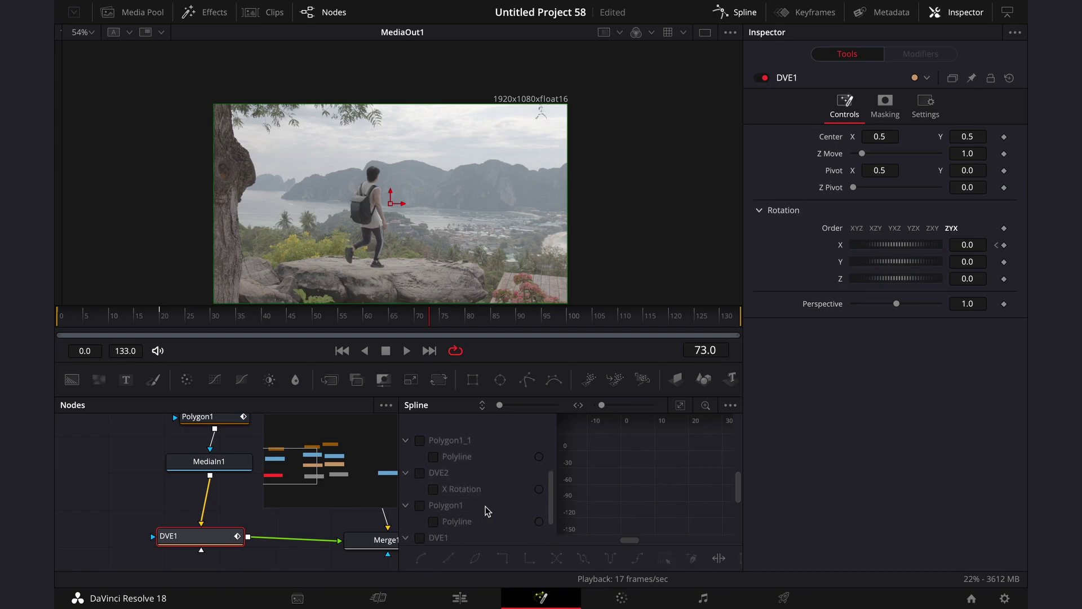
left_click(434, 489)
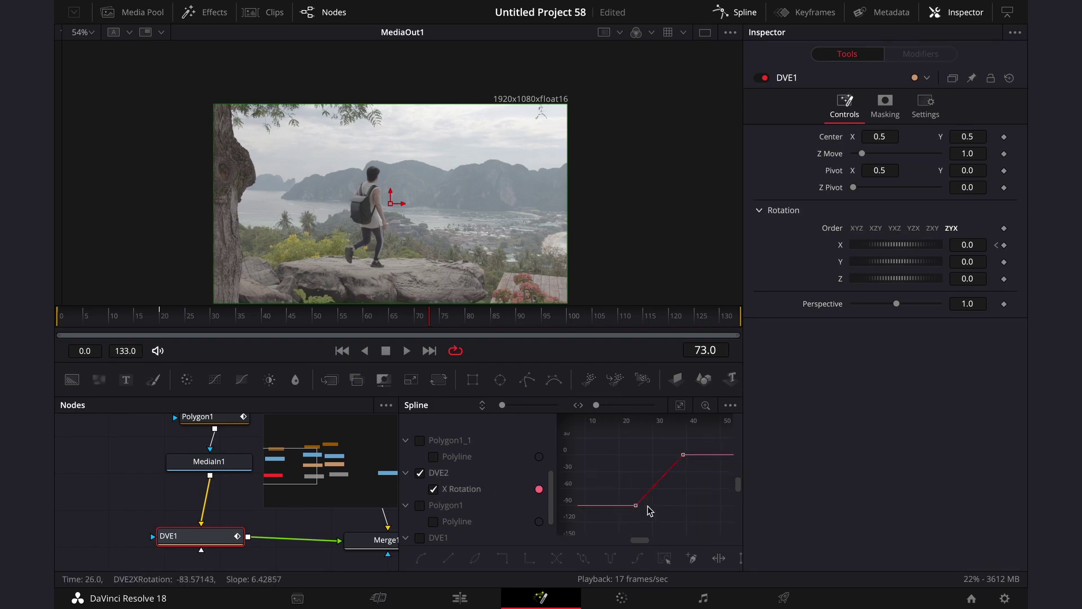
left_click(636, 505)
key("s")
left_click_drag(651, 505, 672, 505)
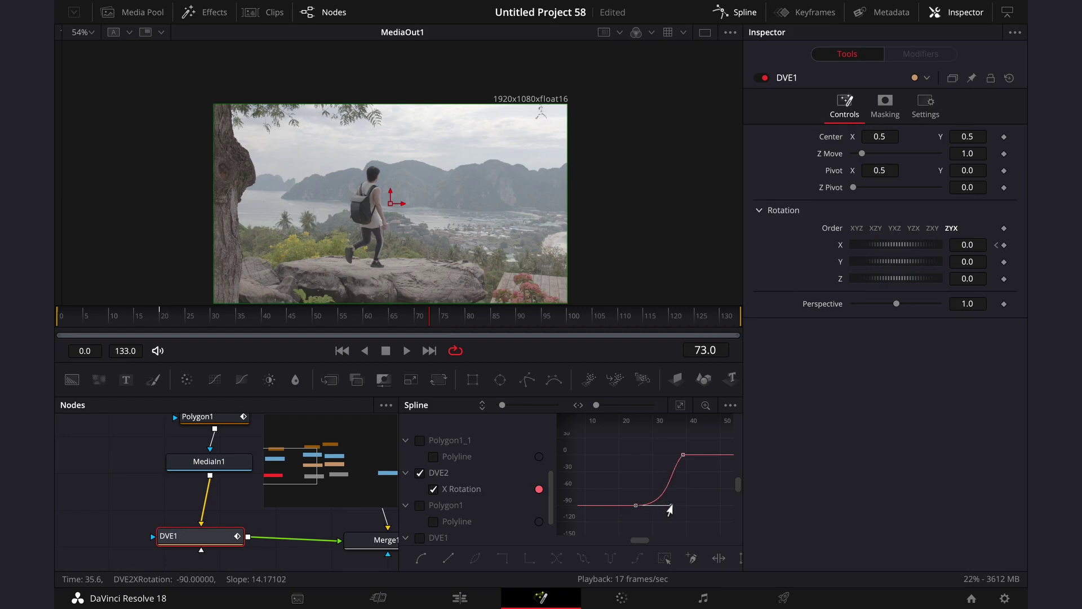
left_click(682, 455)
left_click_drag(671, 455, 656, 454)
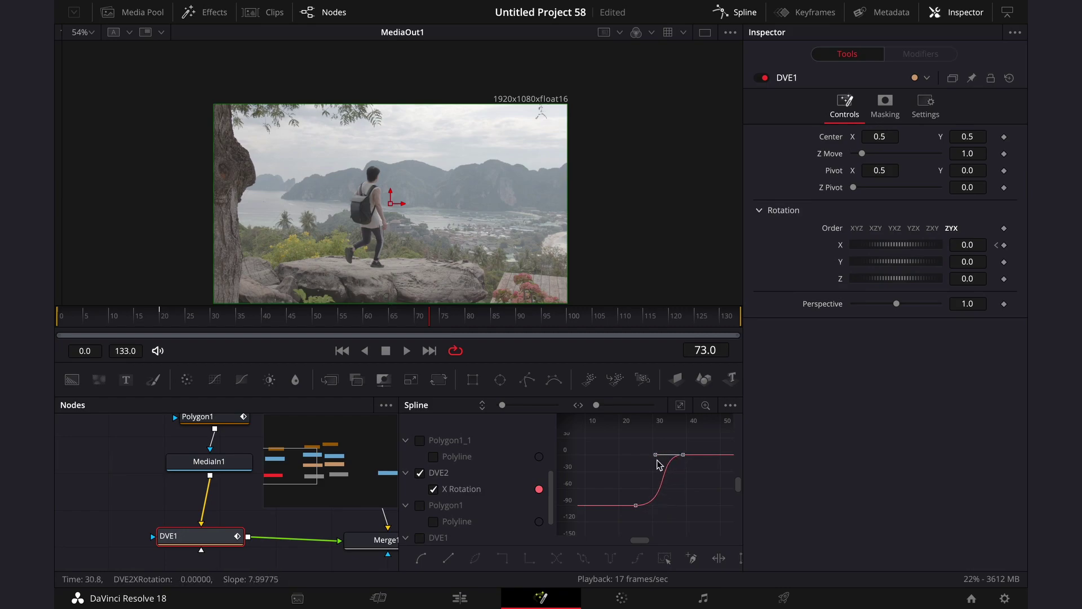
scroll(684, 492, "right", 5)
scroll(475, 475, "up", 1)
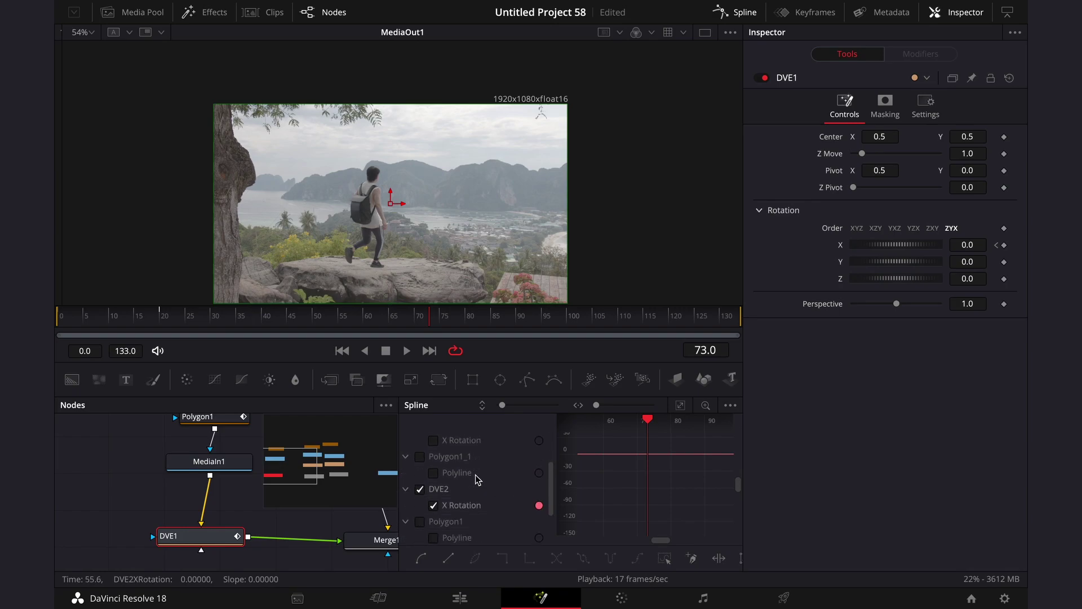
scroll(475, 475, "down", 1)
left_click(434, 489)
Smooth all of DVE3's X Rotation keyframes, then hide the Spline panel.
scroll(487, 476, "up", 4)
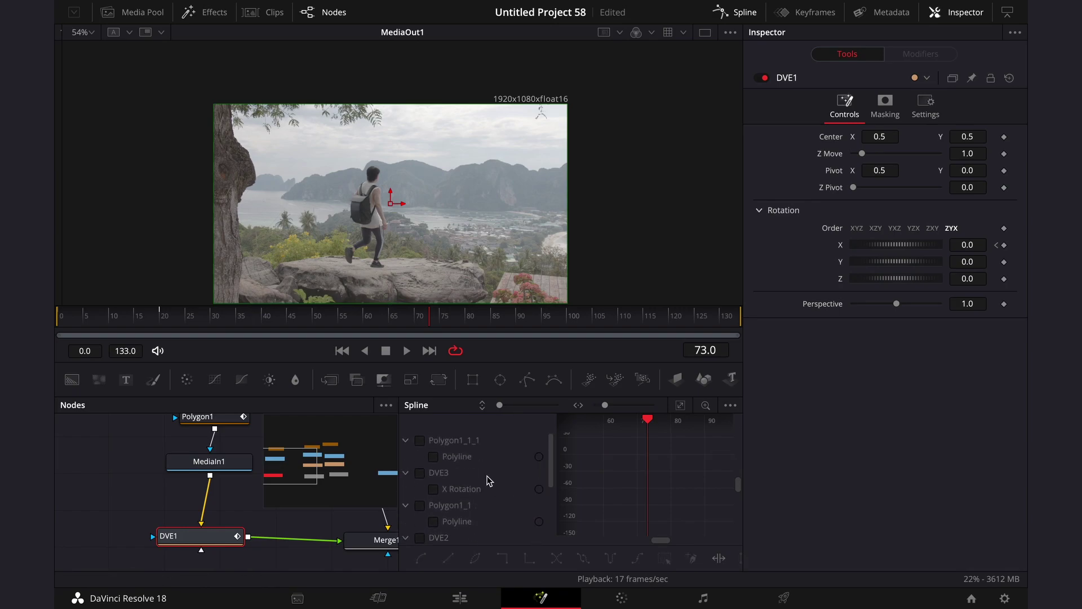
left_click(434, 489)
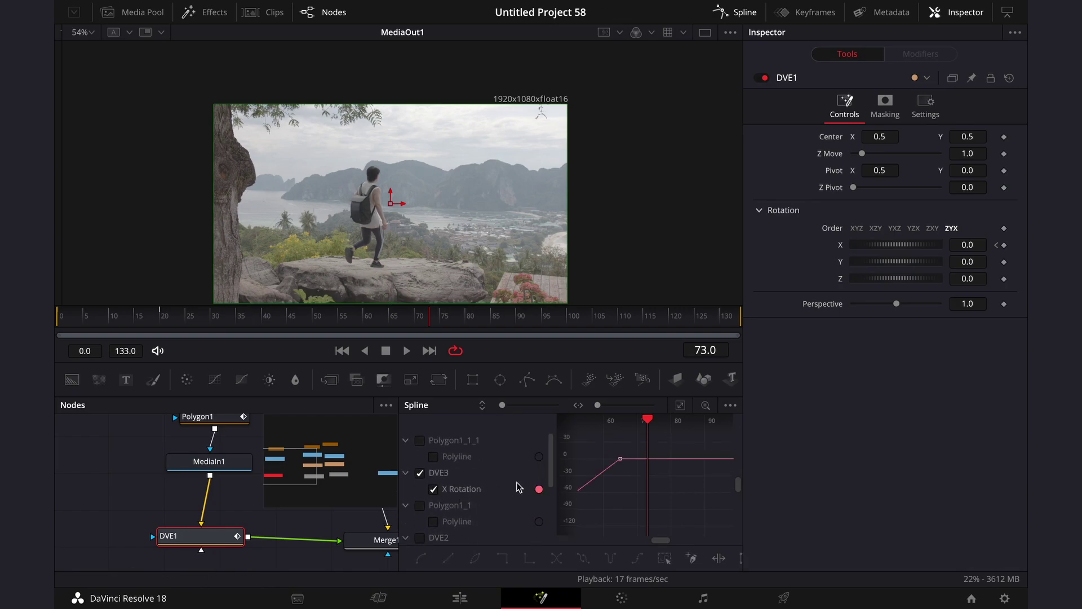
scroll(582, 482, "left", 4)
left_click(603, 506)
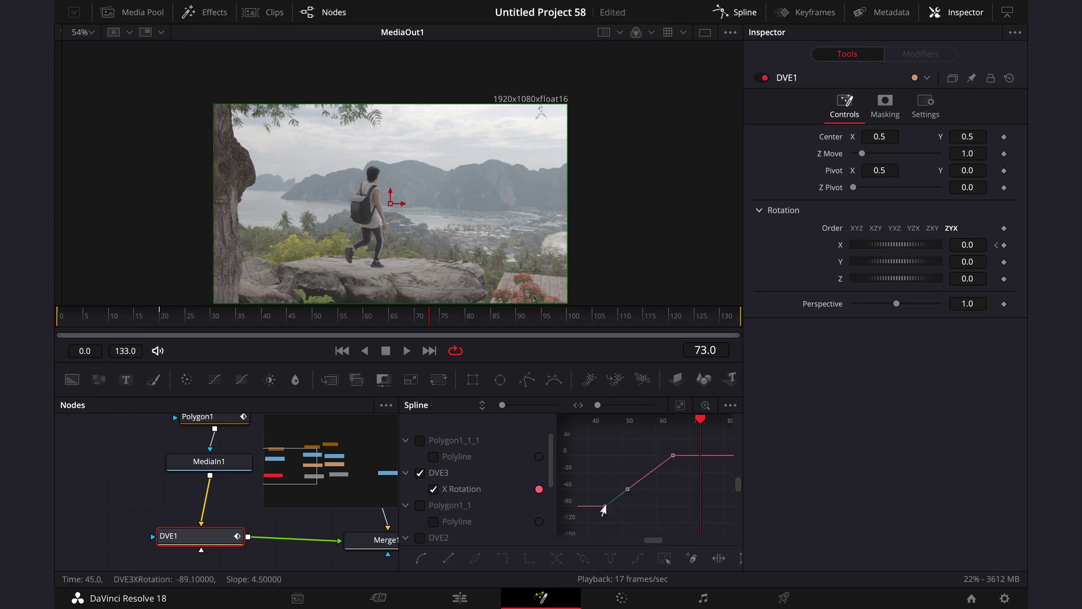
key("ctrl+a")
key("s")
left_click(739, 12)
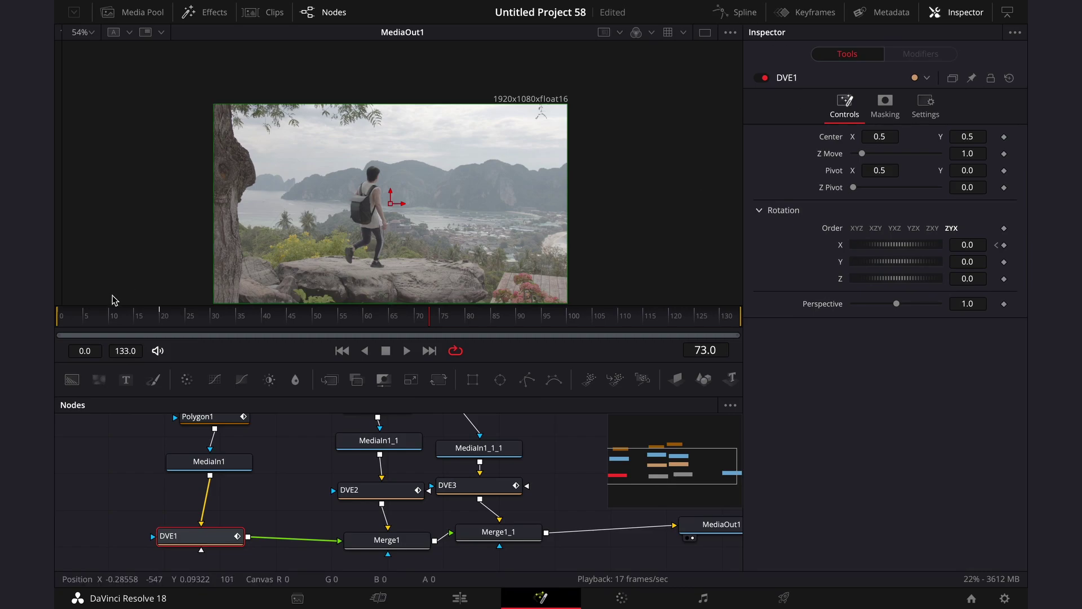
Play the eased animation from frame 0, stop at the first frame, and select MediaIn1.
left_click_drag(79, 315, 57, 318)
key("space")
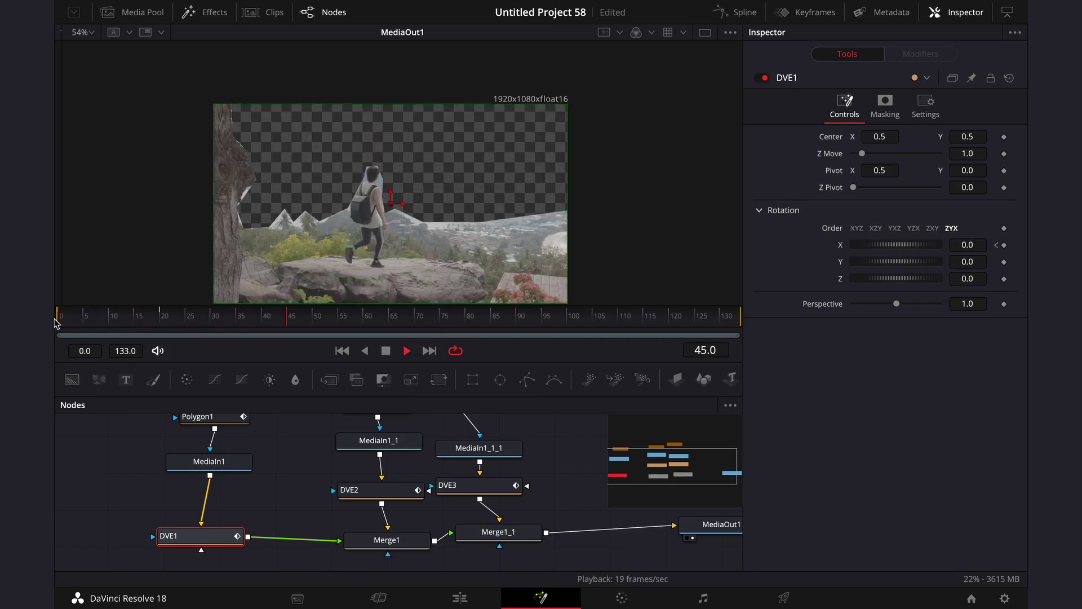
key("space")
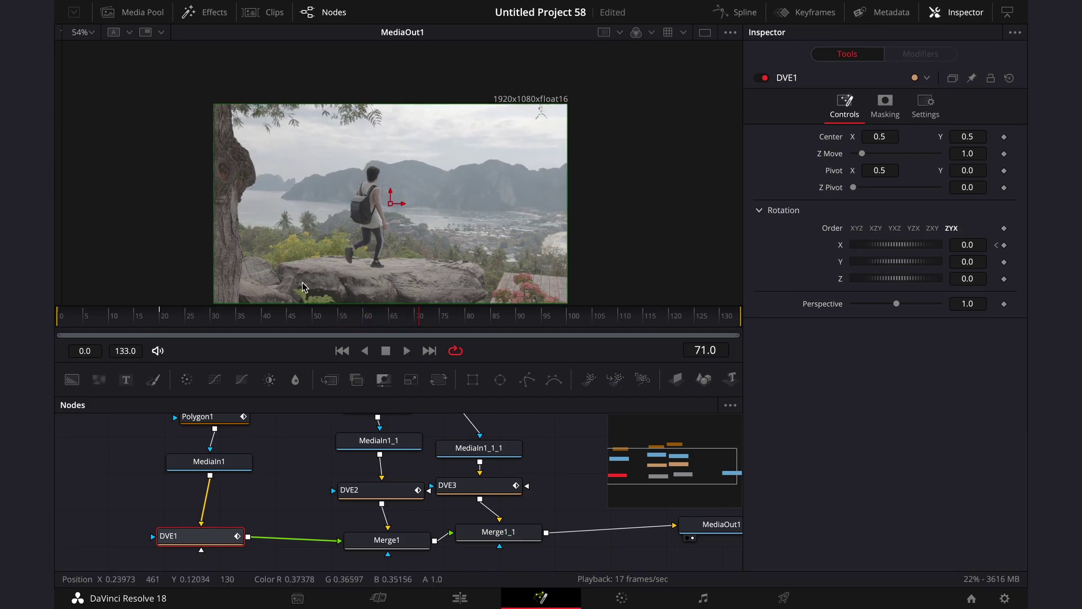
key("Home")
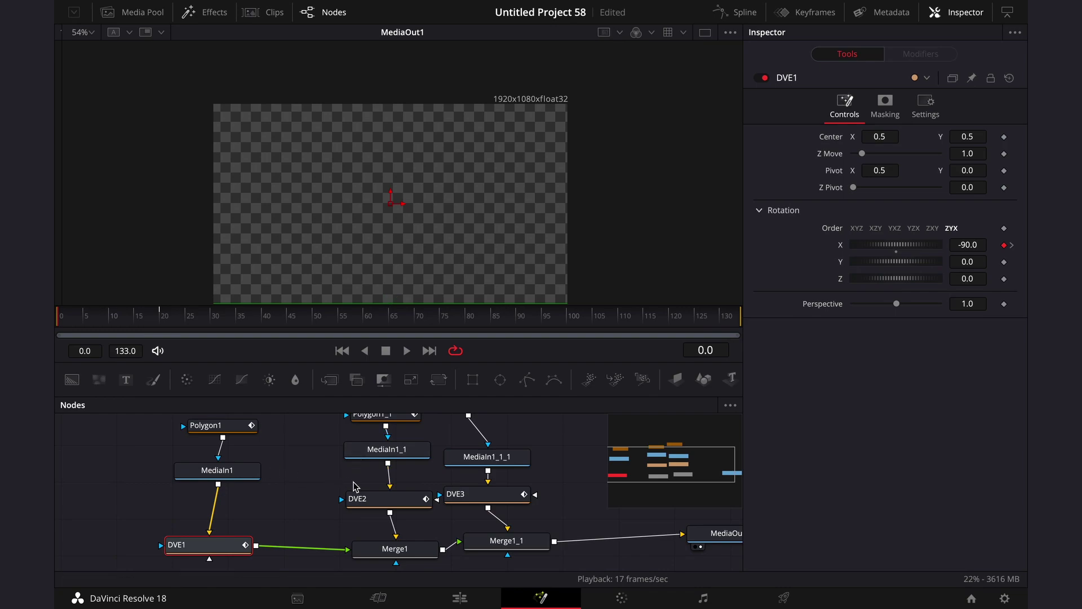
left_click(258, 475)
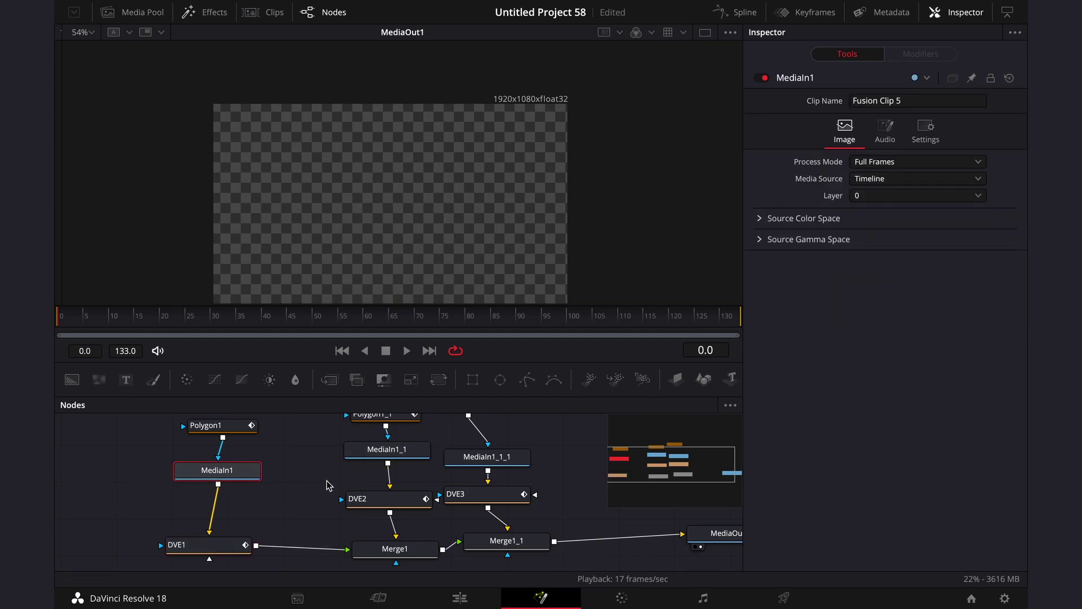
Add a Color Corrector after MediaIn1 and nudge ColorCorrector1 slightly left in the node graph.
key("shift+space")
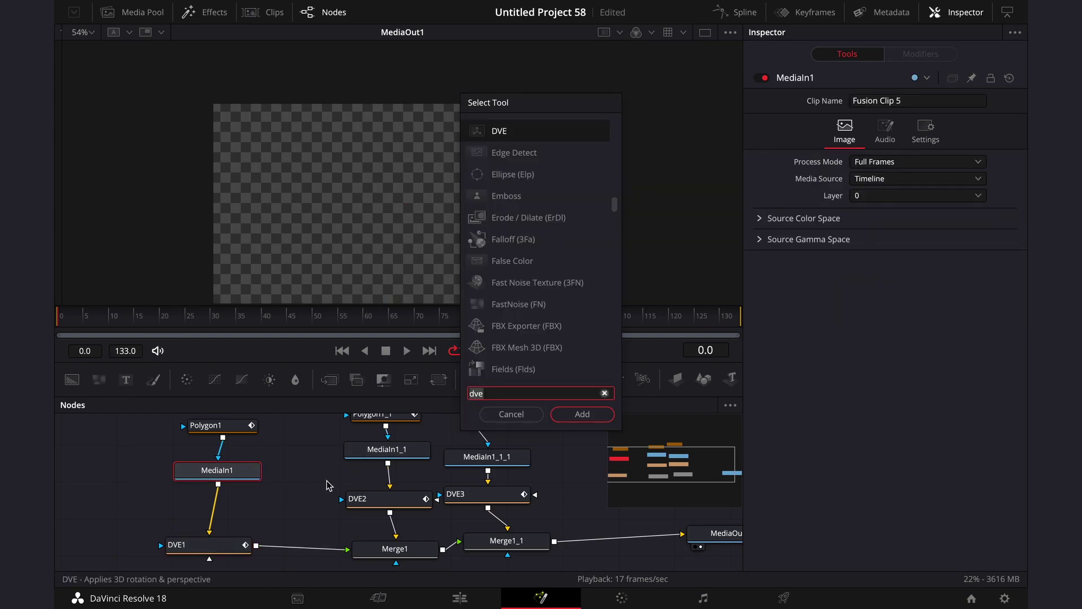
type("color")
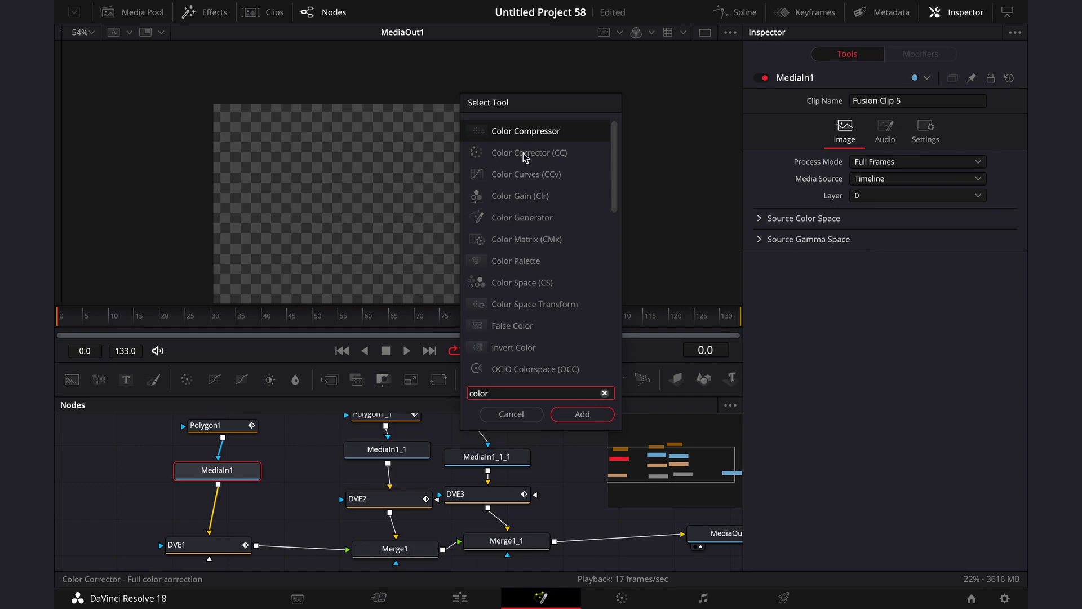
left_click(526, 157)
left_click(585, 415)
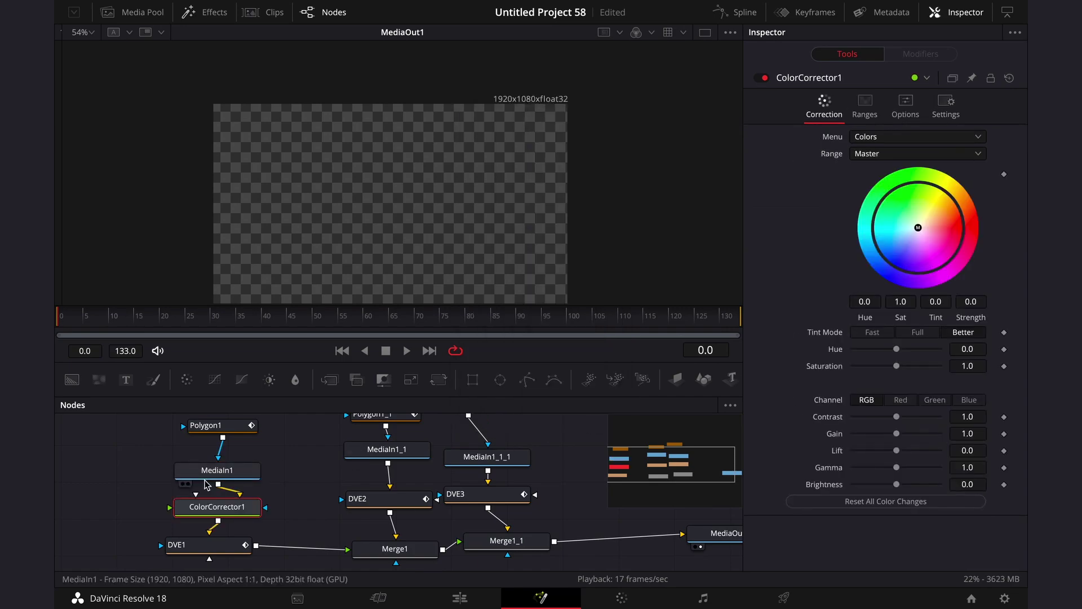
left_click_drag(241, 514, 234, 514)
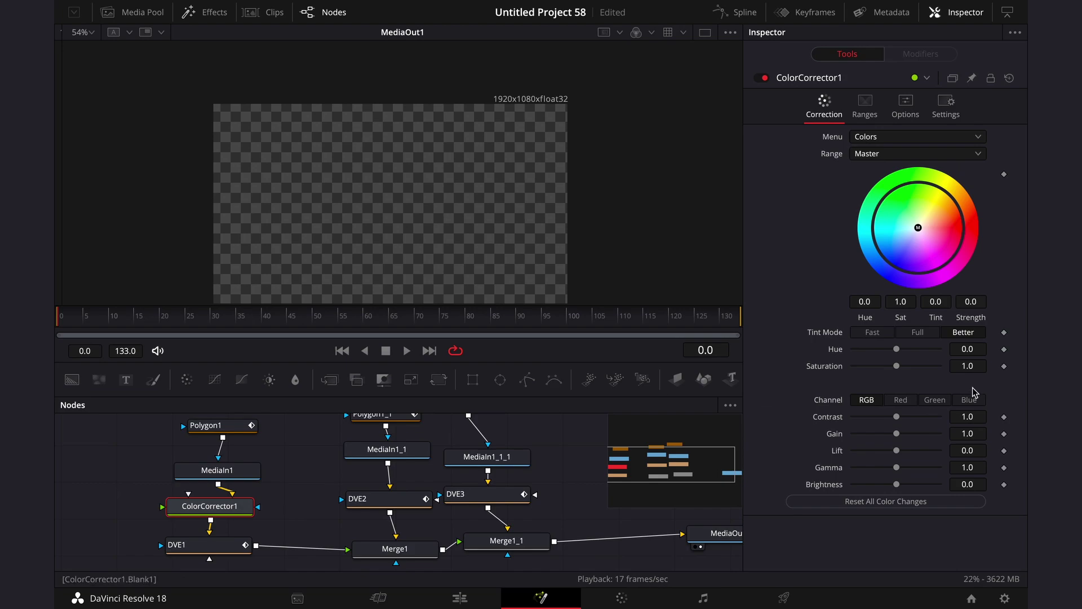
Turn ColorCorrector1's Gain down to 0, then scrub ahead to check DVE1's rotation near frame 20.
left_click_drag(896, 434, 820, 435)
left_click(60, 320)
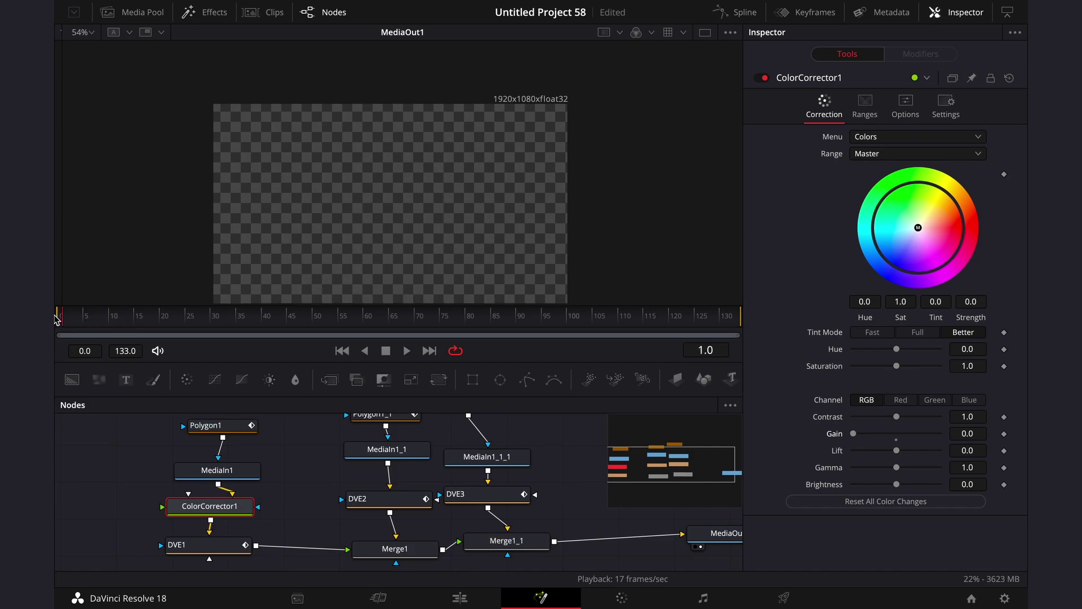
mouse_move(60, 320)
left_mouse_down()
mouse_move(139, 335)
mouse_move(109, 335)
left_mouse_up()
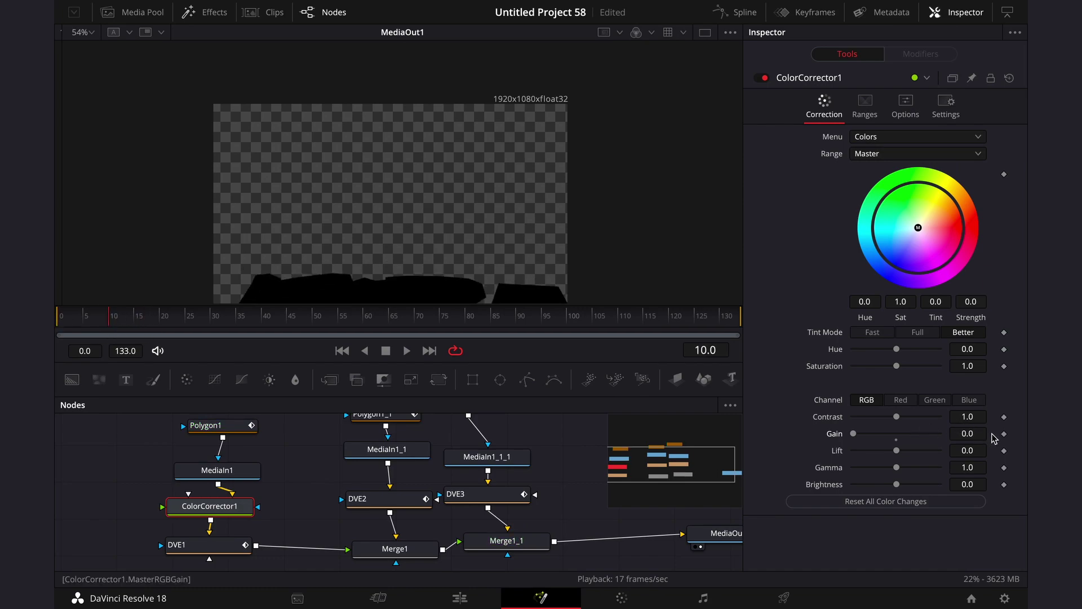
scroll(191, 544, "down", 2)
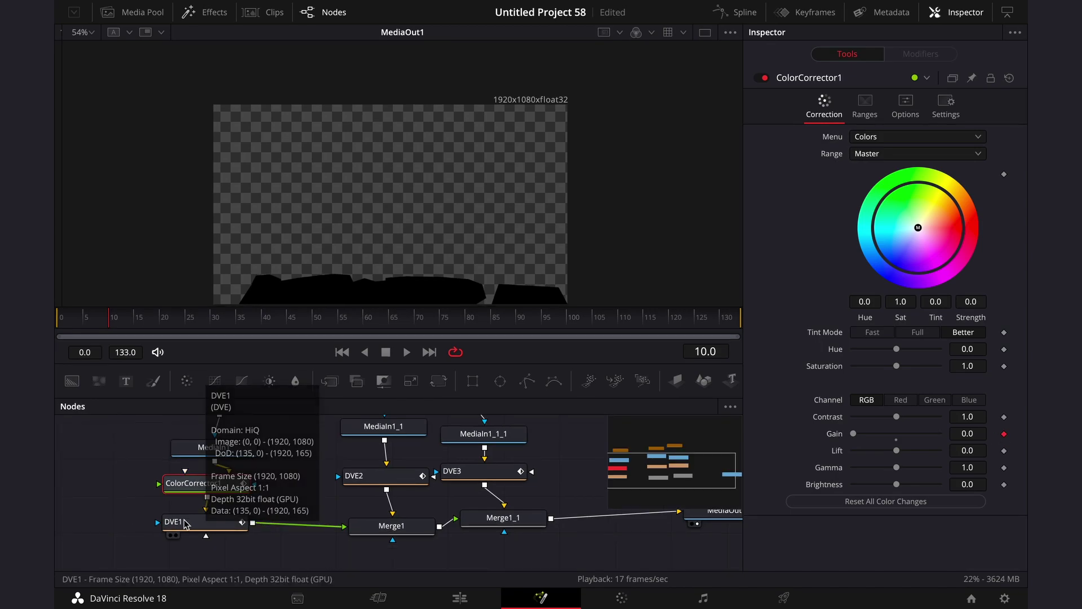
left_click(189, 525)
mouse_move(111, 319)
left_mouse_down()
mouse_move(166, 320)
mouse_move(146, 318)
left_mouse_up()
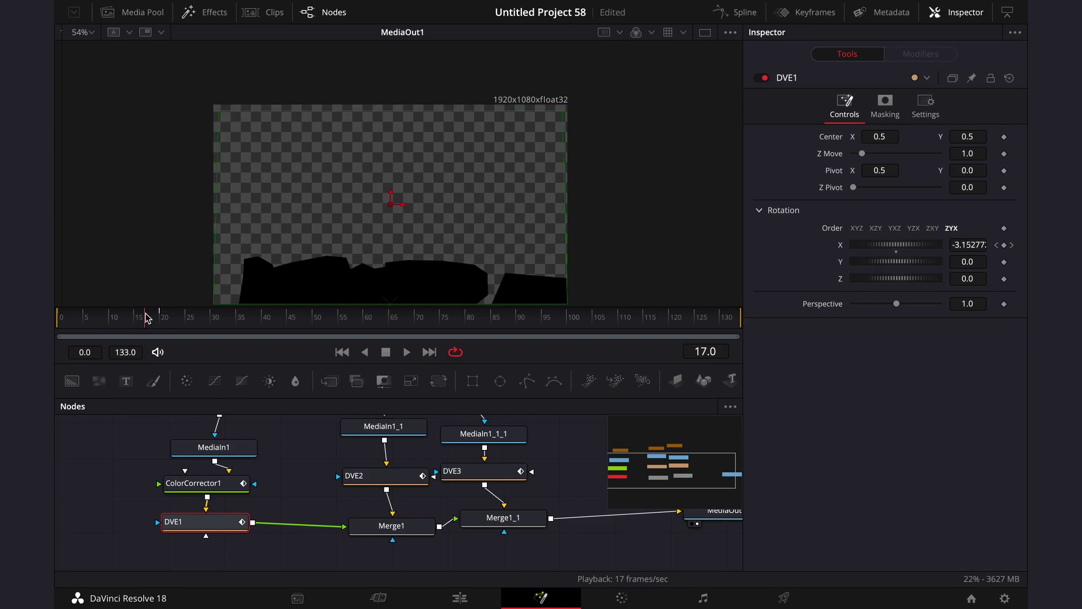
Keyframe ColorCorrector1's Gain at 1.0 on frame 17 and play the fade-in from the start.
left_click(220, 484)
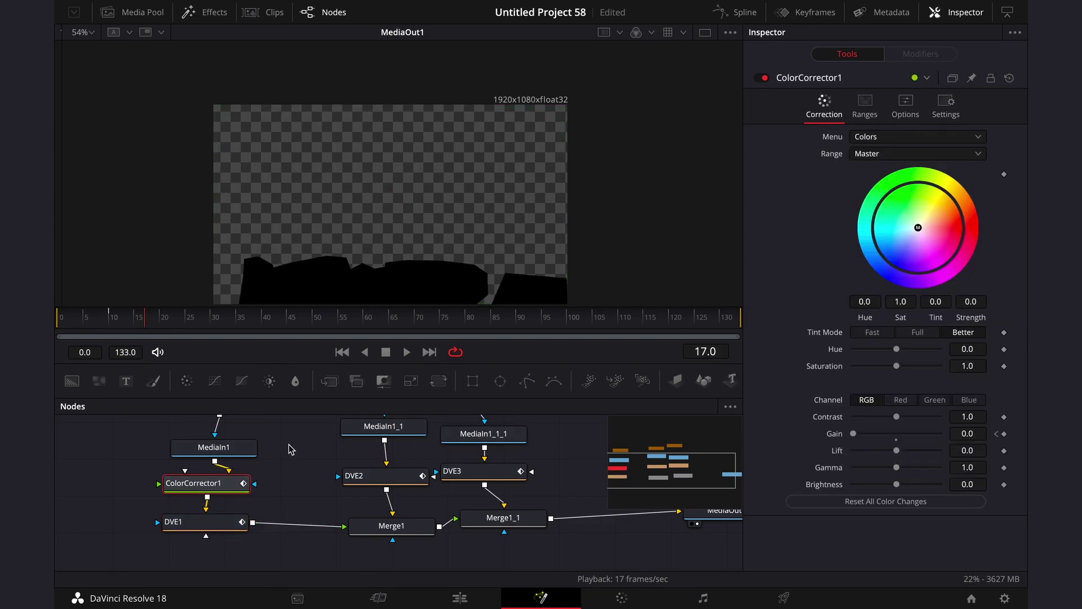
left_click(897, 437)
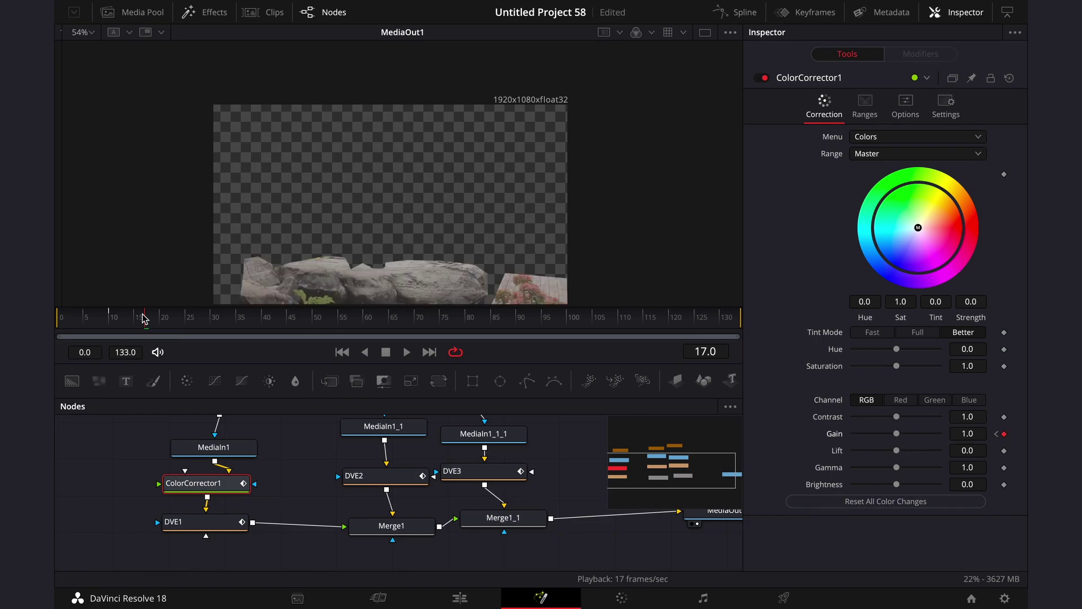
left_click_drag(144, 319, 57, 320)
key("space")
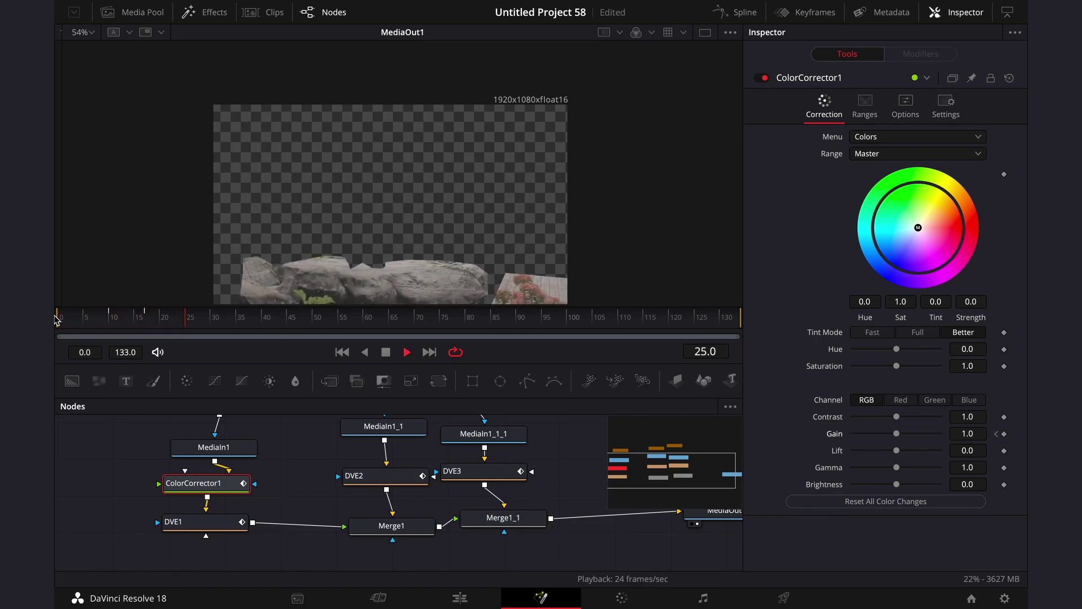
key("space")
Replay the fade-in twice from the first frame, then bring the MediaIn1_1 branch into view.
left_click_drag(153, 323, 57, 320)
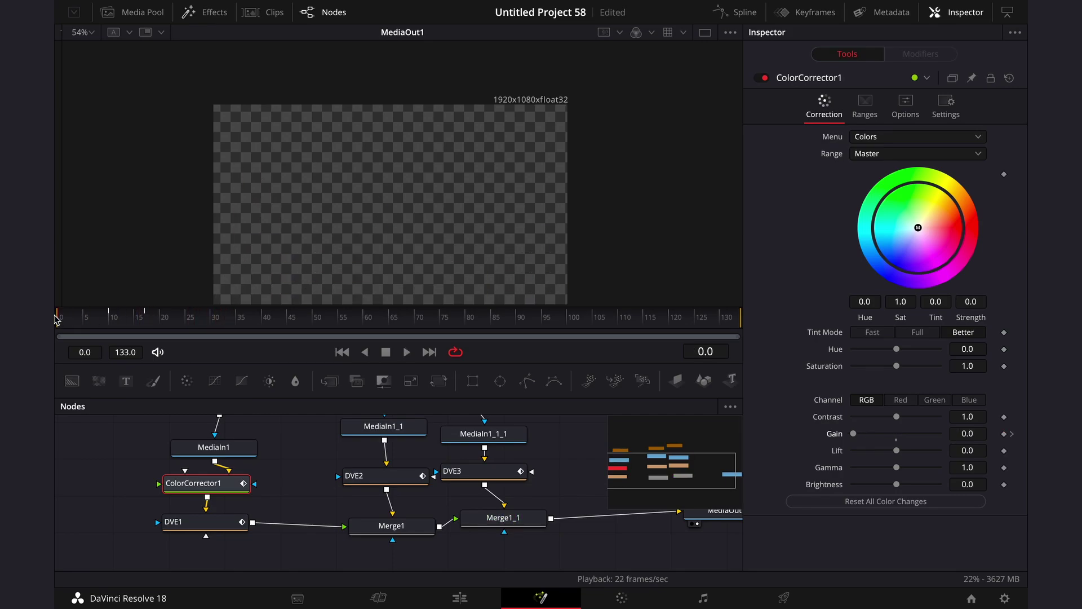
key("space")
key("space")
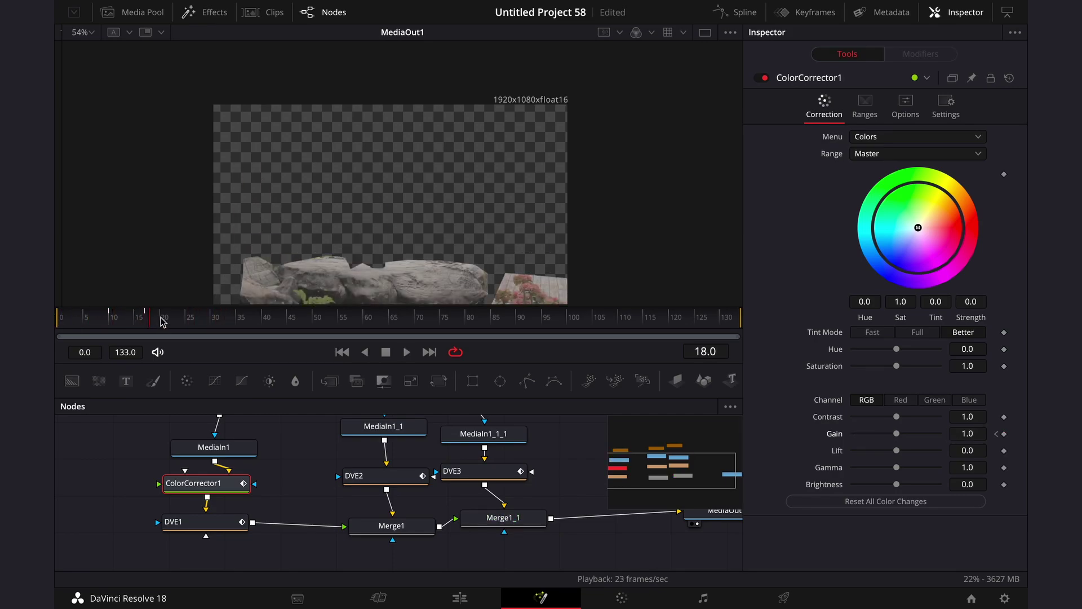
left_click(57, 321)
key("space")
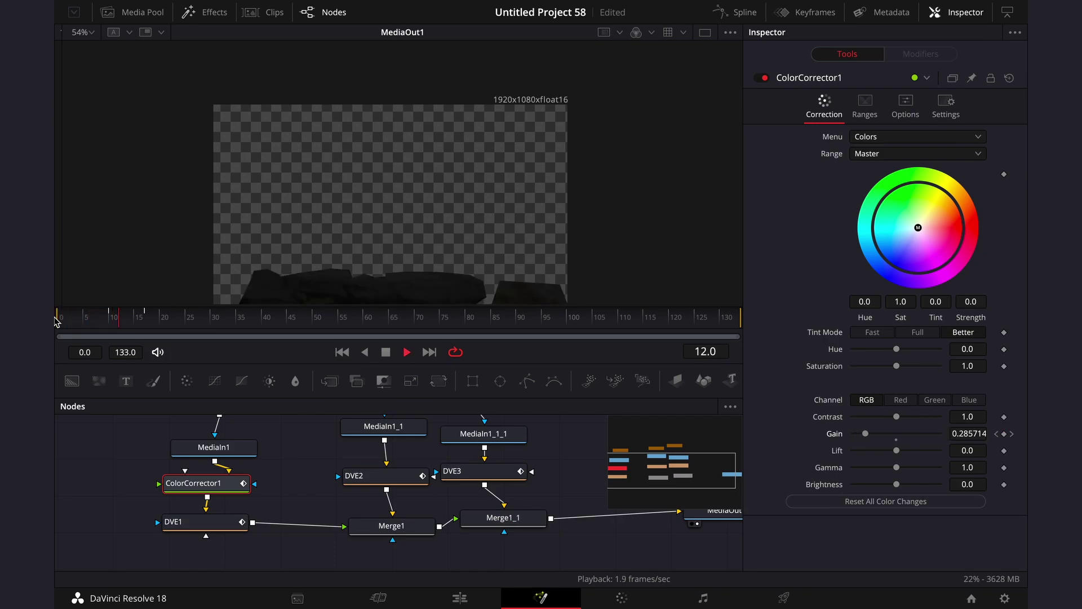
key("space")
left_click(56, 321)
key("space")
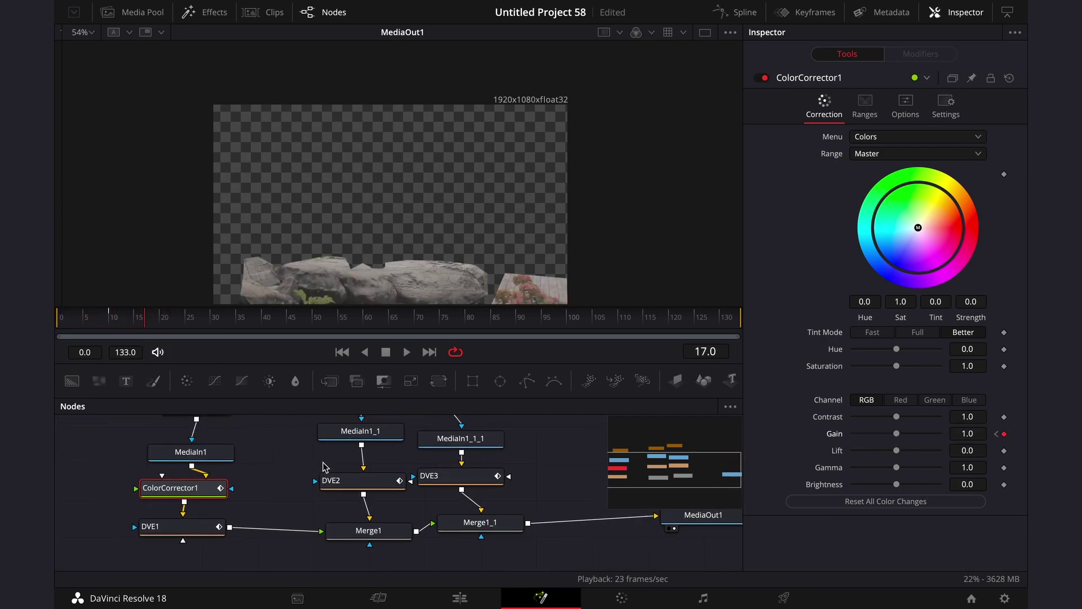
left_click_drag(323, 424, 267, 440)
Add a Color Corrector after the MediaIn1_1 node.
left_click(315, 443)
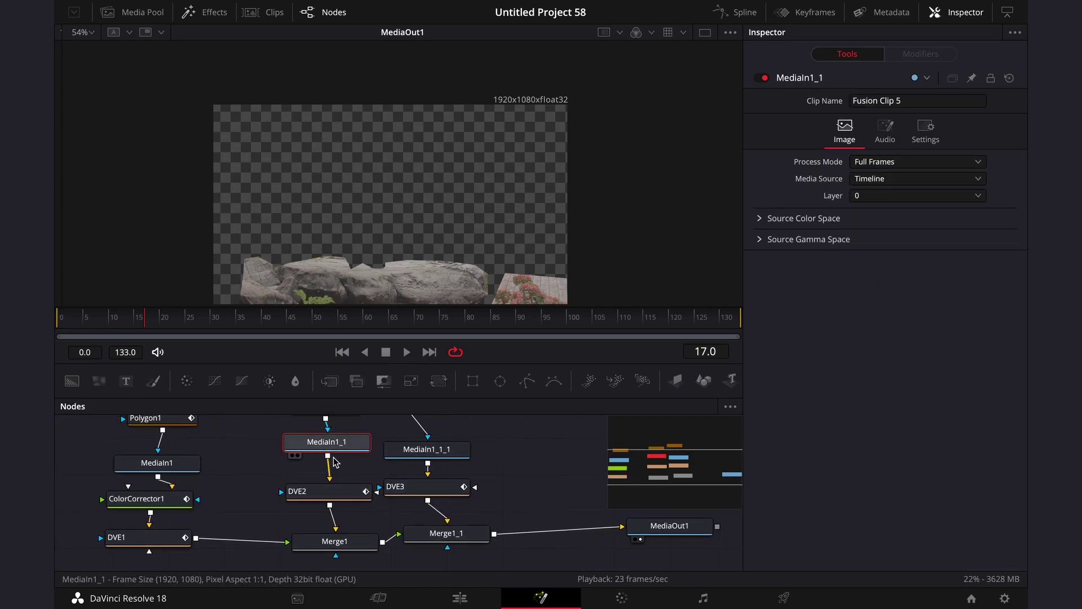
scroll(338, 458, "up", 1)
key("shift+space")
type("Color Corrector")
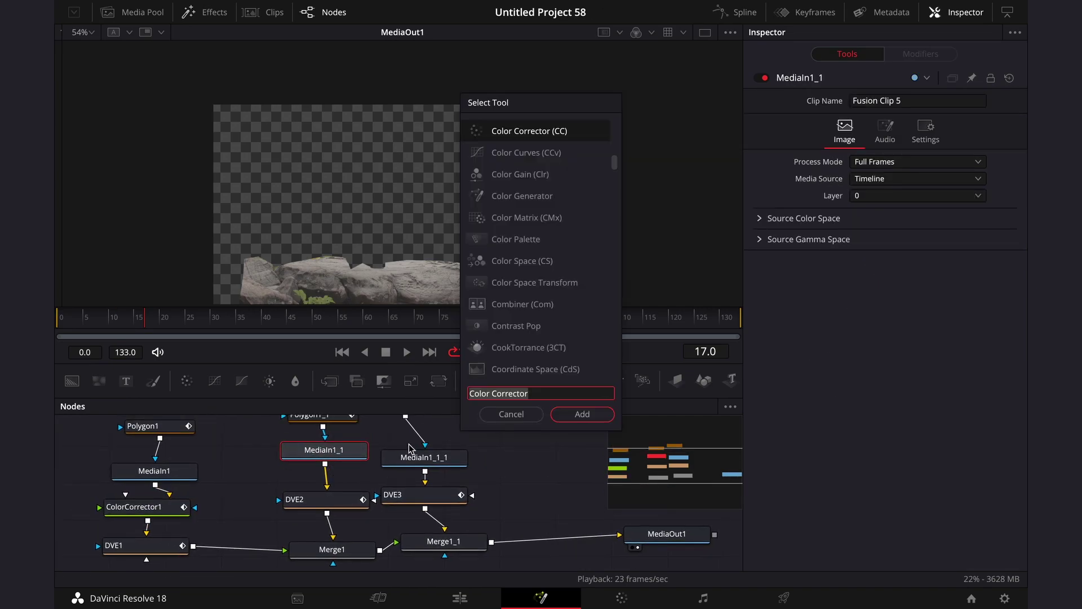
left_click(586, 414)
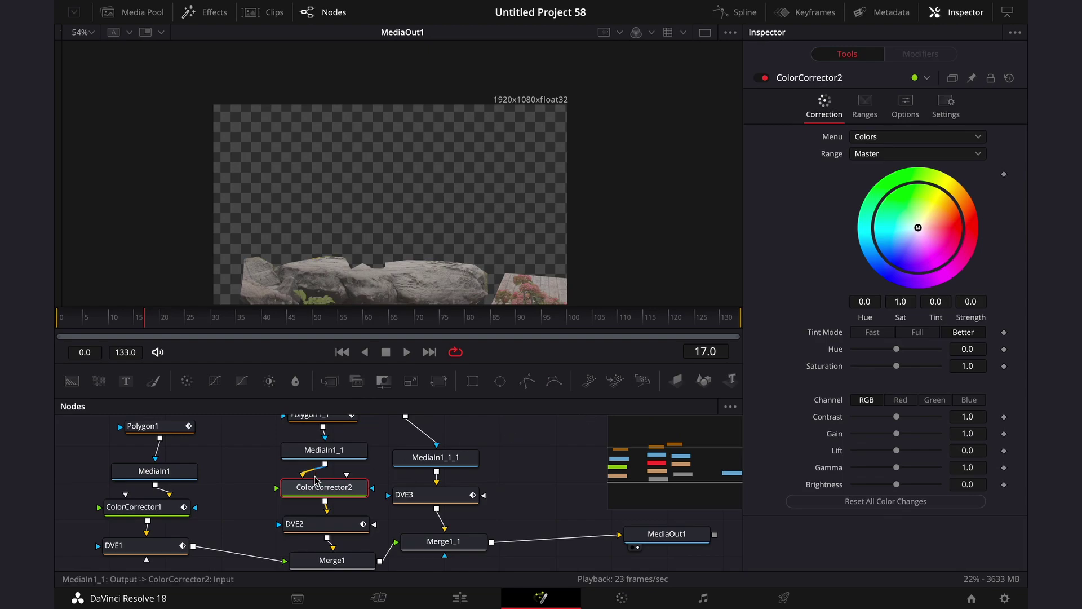
Check DVE2's rotation keyframe at frame 25 and turn ColorCorrector2's Gain down to 0.
left_click(343, 530)
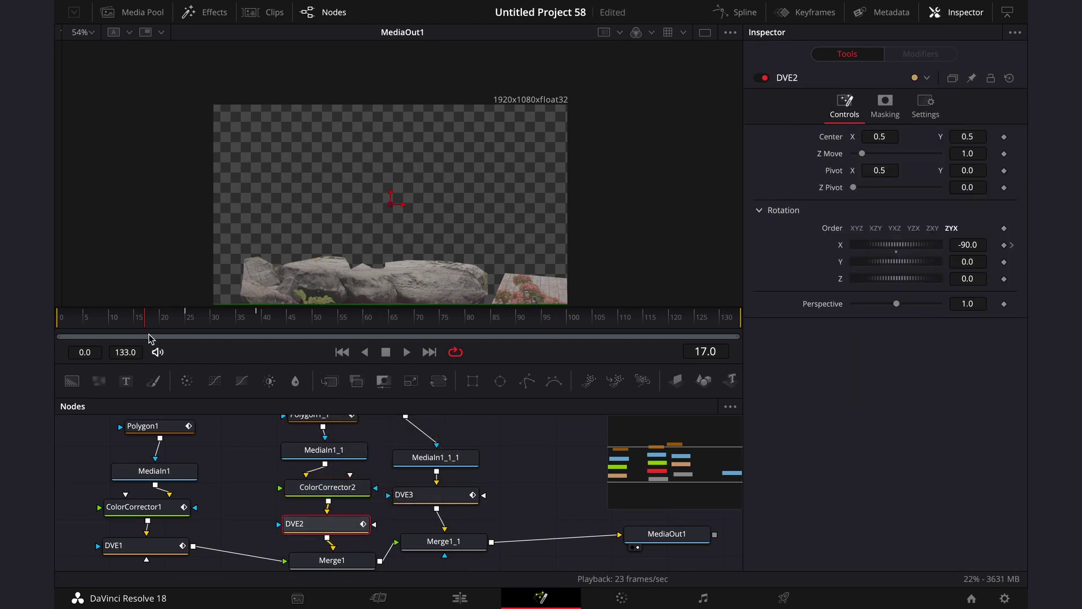
left_click_drag(146, 321, 189, 324)
left_click_drag(188, 319, 186, 319)
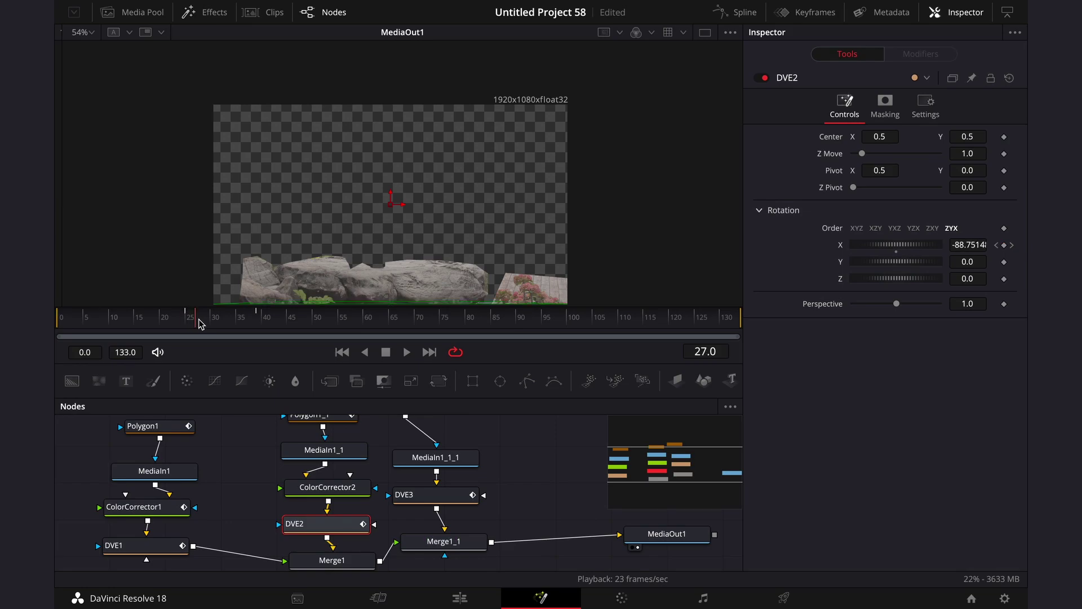
left_click(188, 322)
left_click(330, 491)
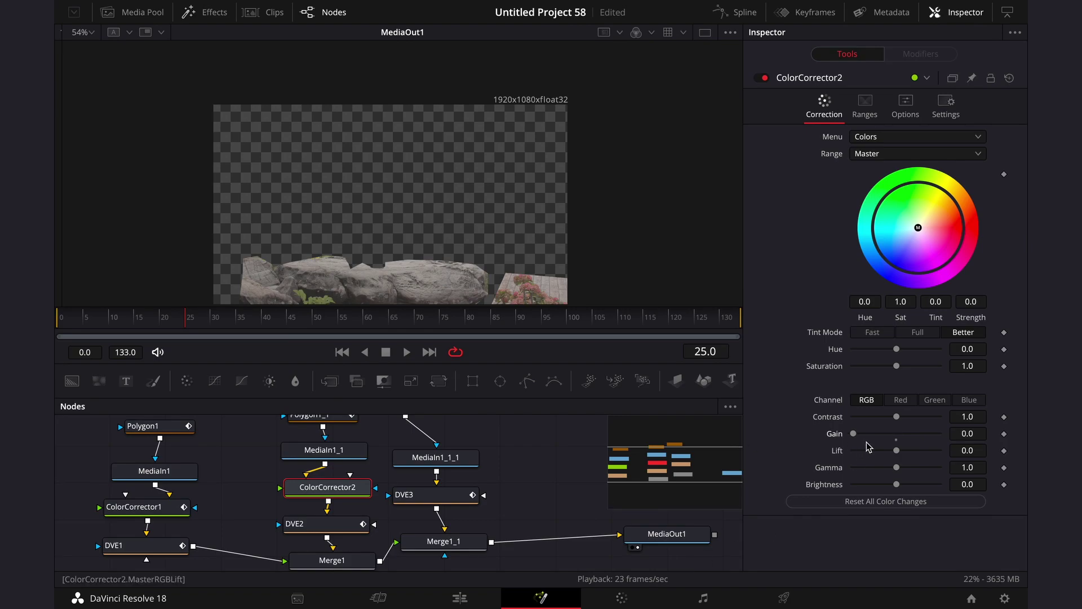
left_click_drag(865, 434, 829, 438)
Set a ColorCorrector2 Gain keyframe of 0 at frame 34.
left_click(183, 320)
left_click_drag(183, 322, 240, 319)
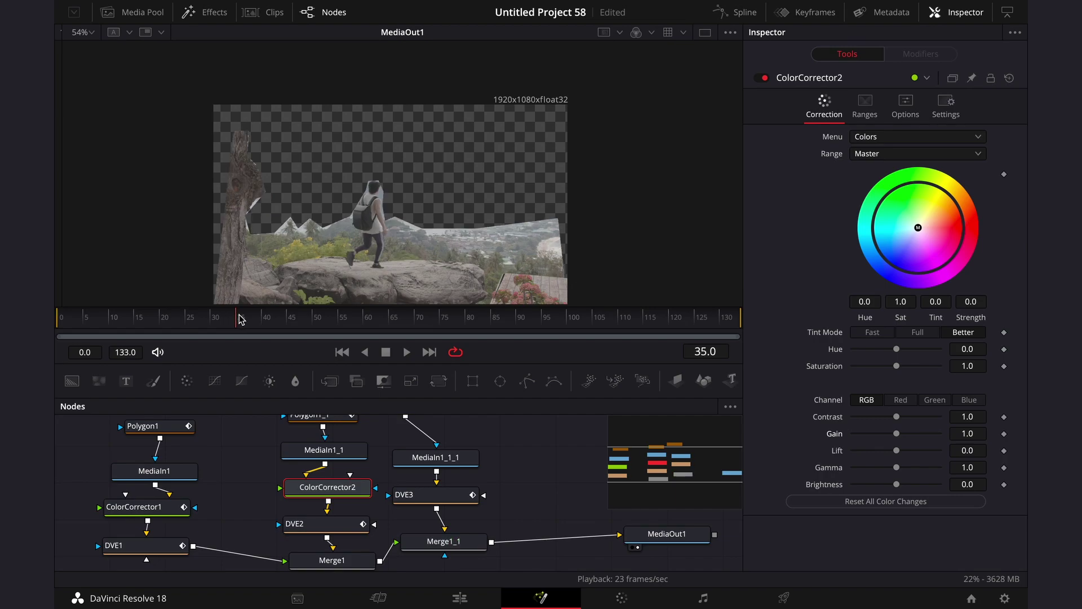
left_click(234, 317)
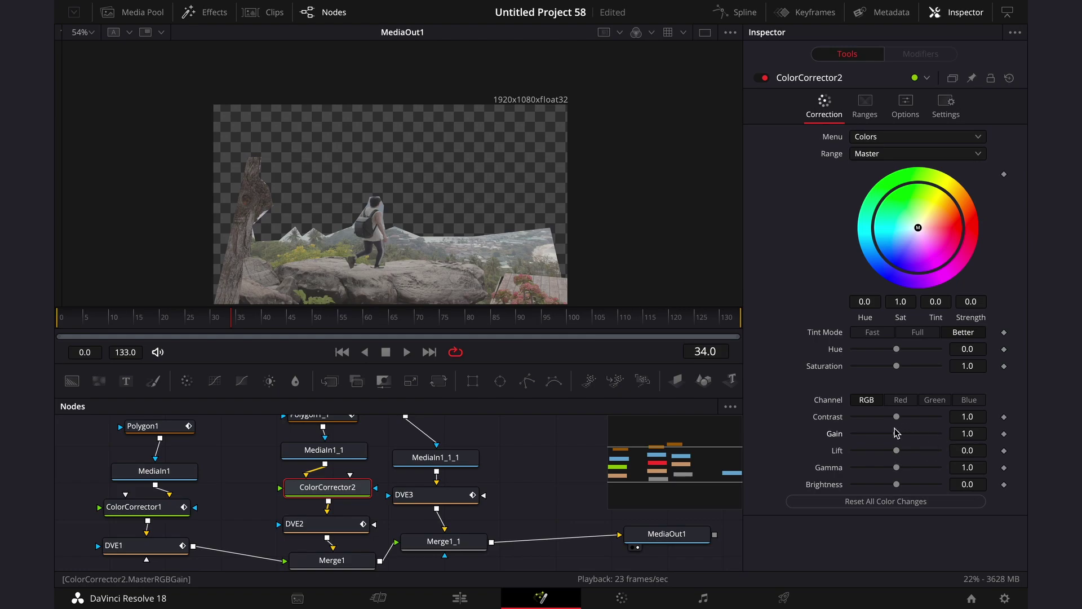
left_click_drag(896, 432, 821, 436)
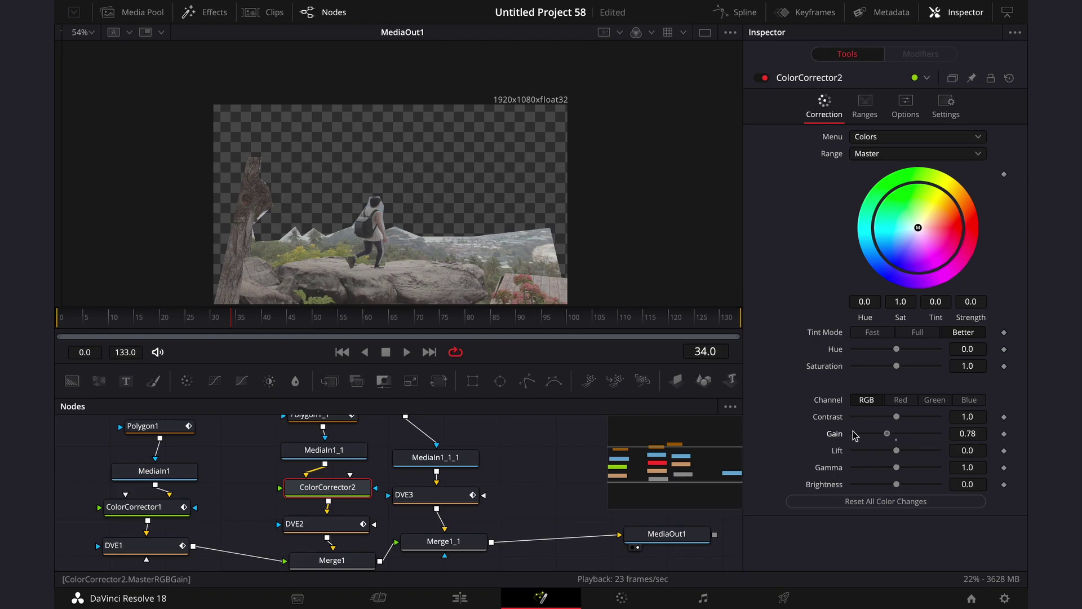
left_click(1005, 434)
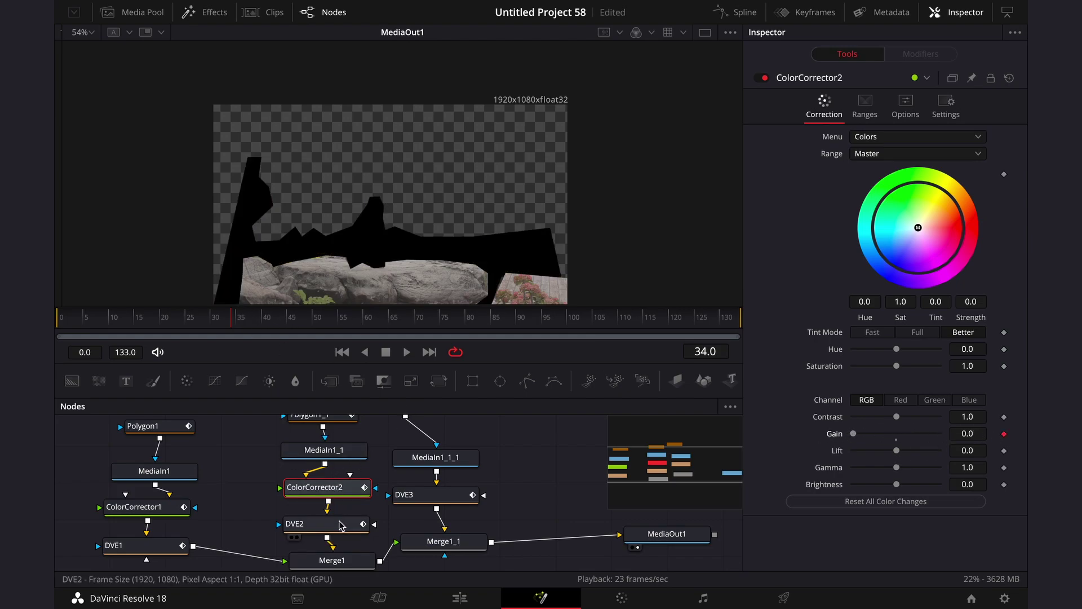
Check DVE2's rotation just past frame 34, then return to the first frame.
left_click(316, 524)
mouse_move(237, 325)
left_mouse_down()
mouse_move(260, 326)
mouse_move(246, 324)
left_mouse_up()
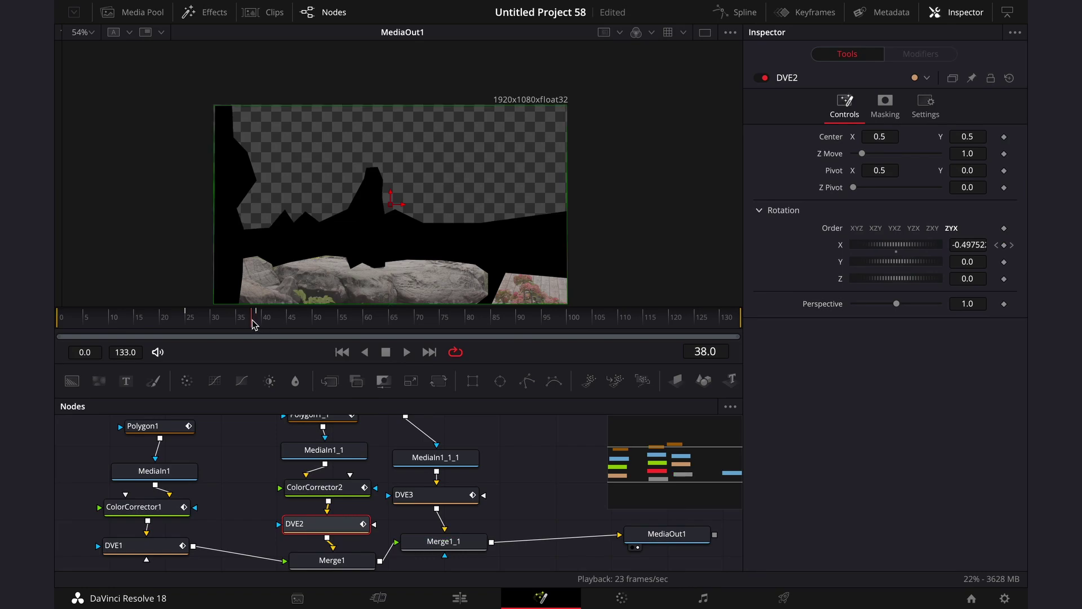
left_click(325, 489)
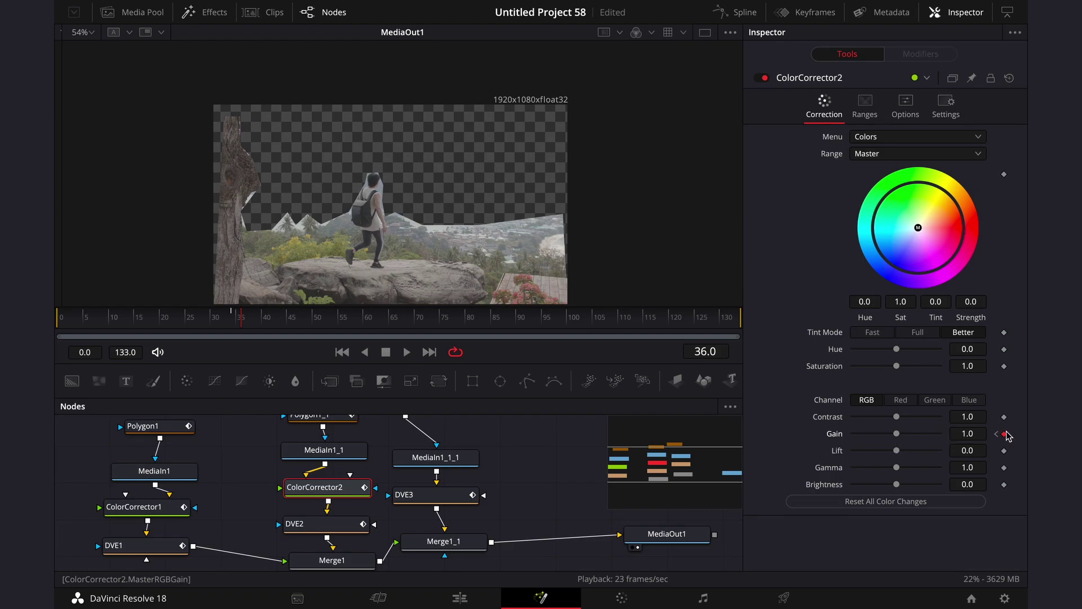
left_click_drag(246, 325, 56, 303)
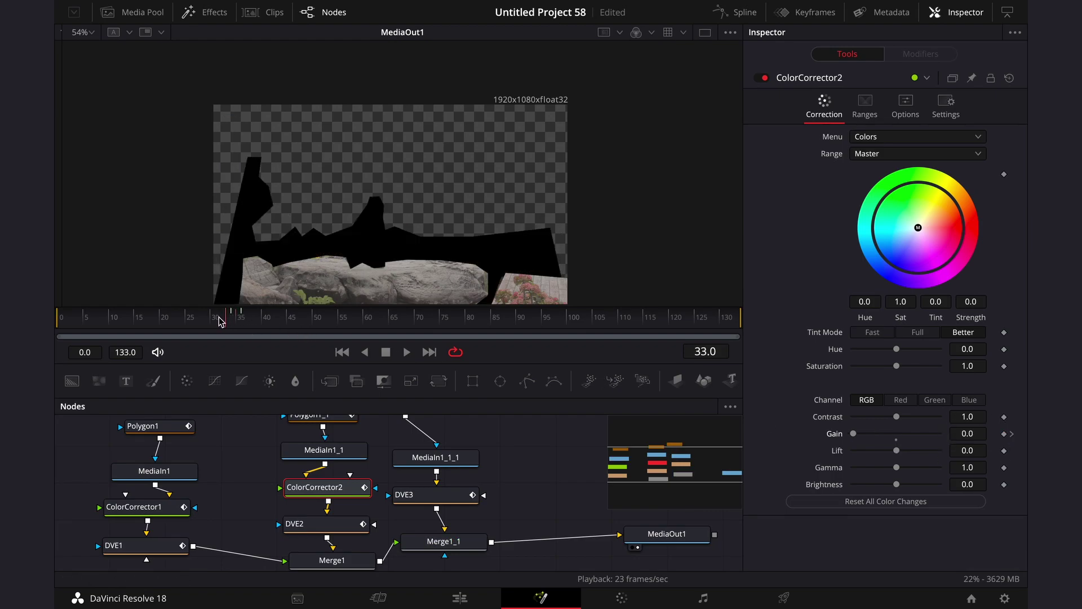
Play the composition and scrub frames 35 to 39 to check the gain fade.
key("space")
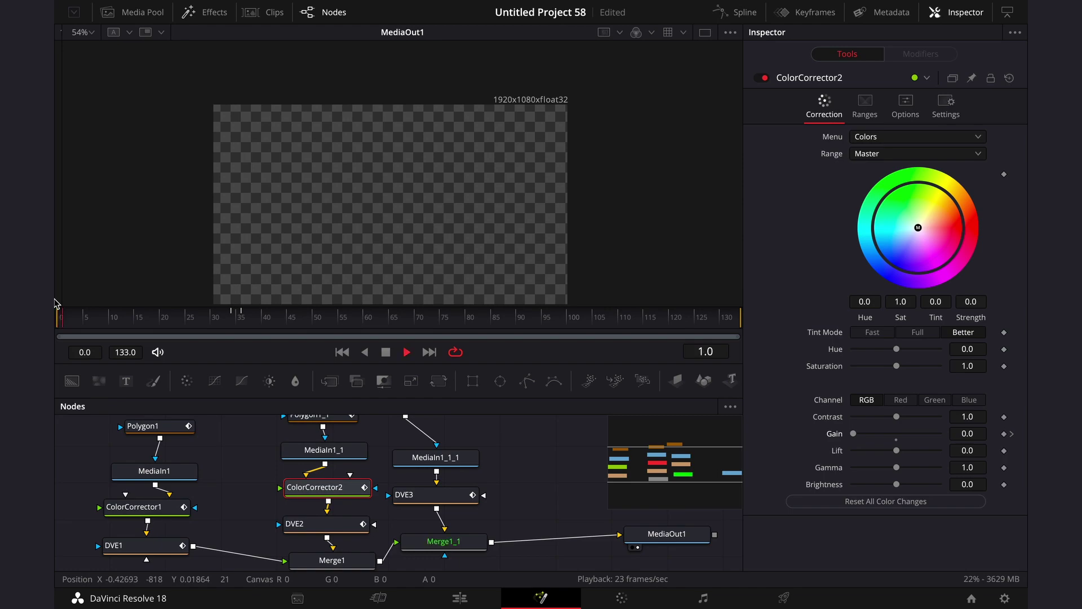
key("space")
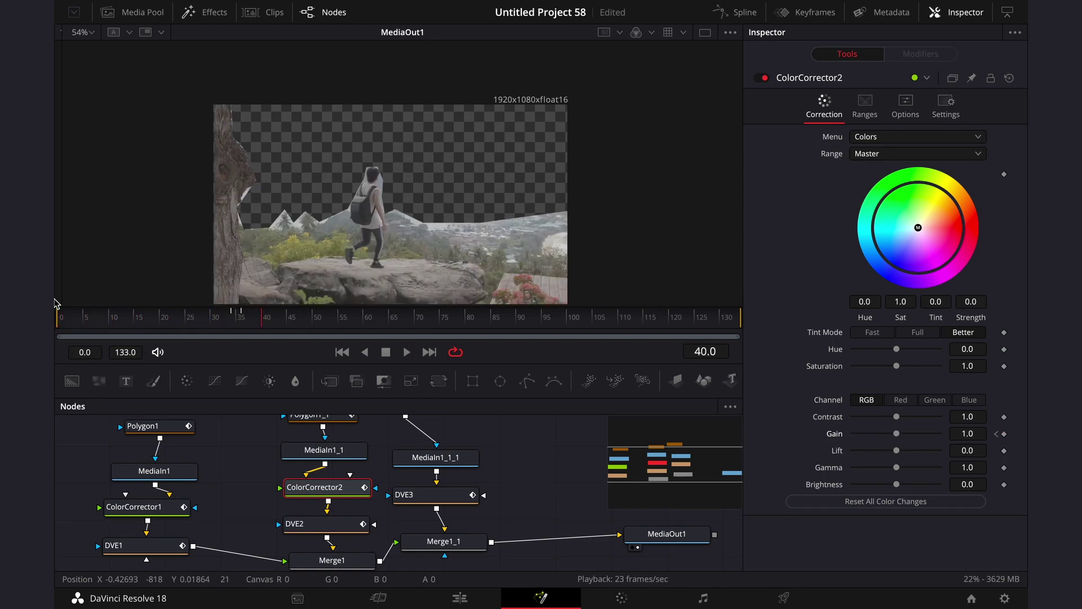
left_click_drag(267, 315, 236, 333)
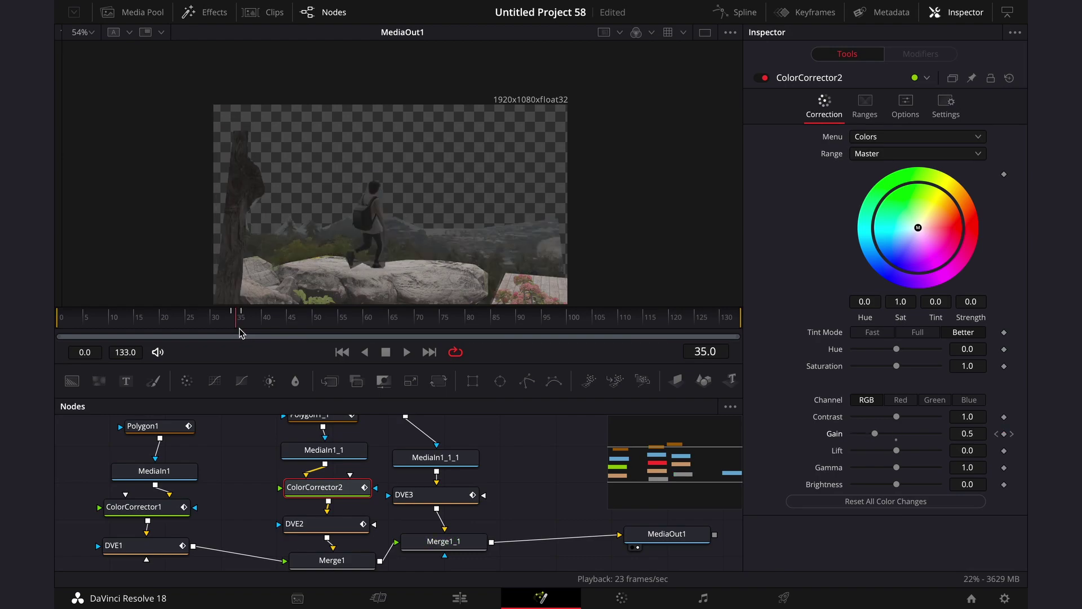
left_click_drag(236, 333, 272, 331)
scroll(451, 451, "up", 2)
Paste a Color Corrector ahead of DVE3 and play the composition to preview the new fade.
left_click(440, 437)
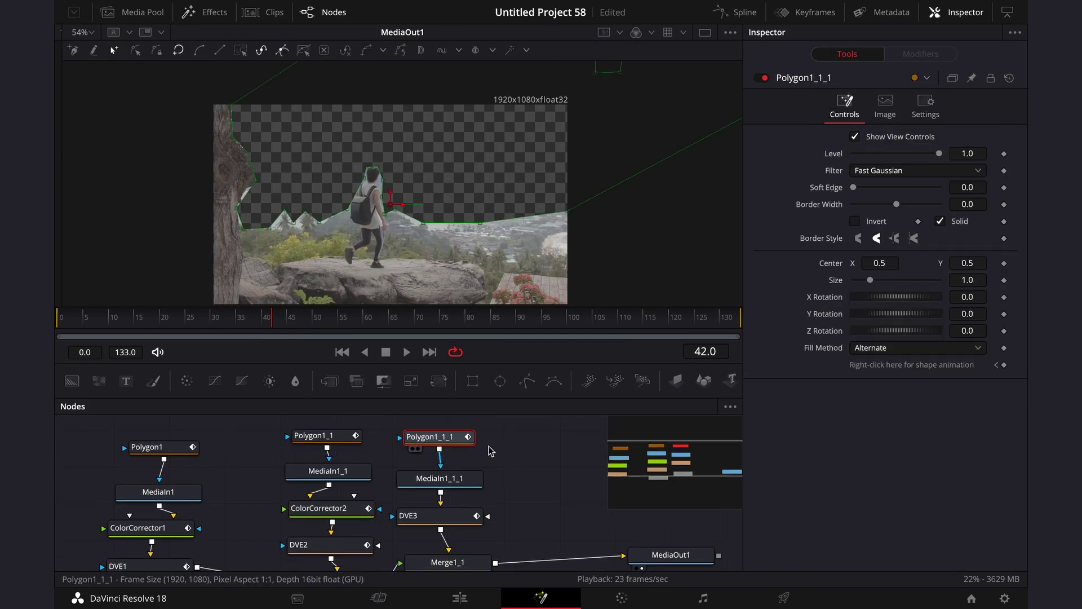
scroll(451, 451, "down", 2)
left_click(456, 496)
key("ctrl+v")
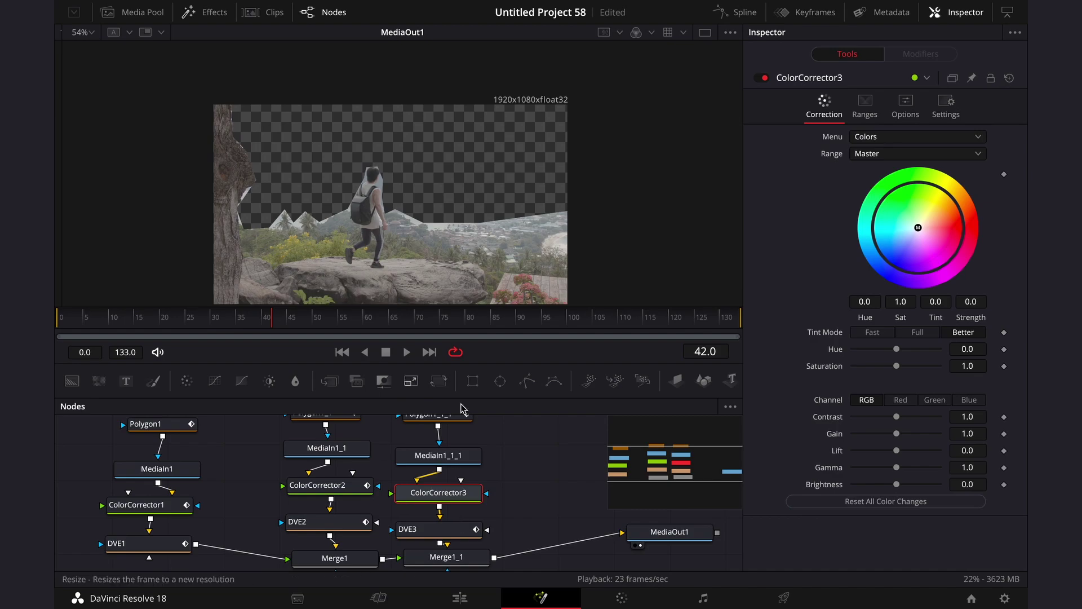
mouse_move(272, 329)
left_mouse_down()
mouse_move(387, 327)
mouse_move(377, 315)
mouse_move(424, 314)
mouse_move(60, 316)
left_mouse_up()
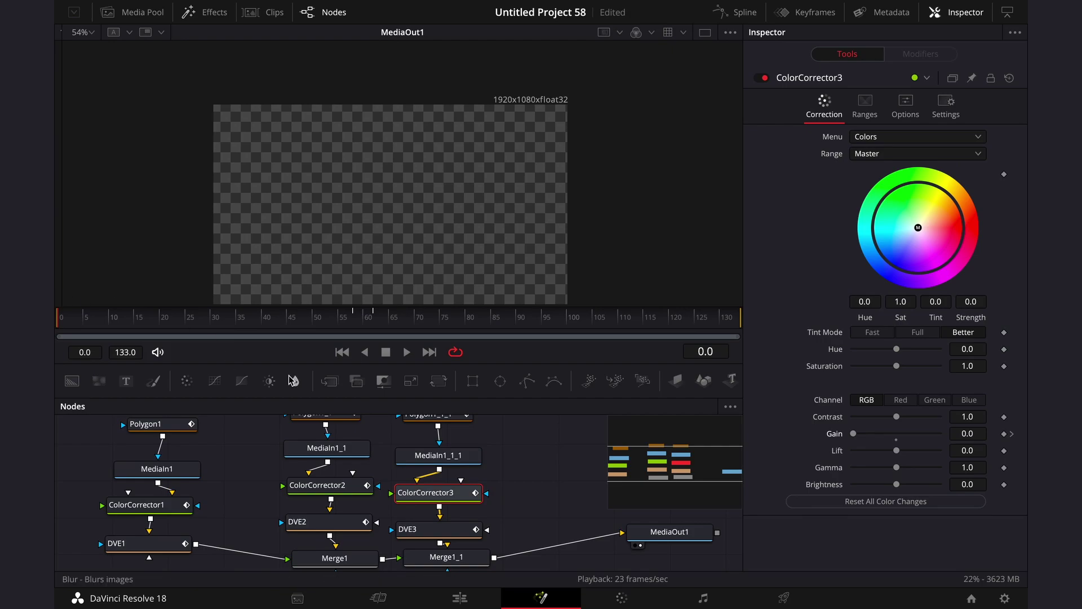
key("space")
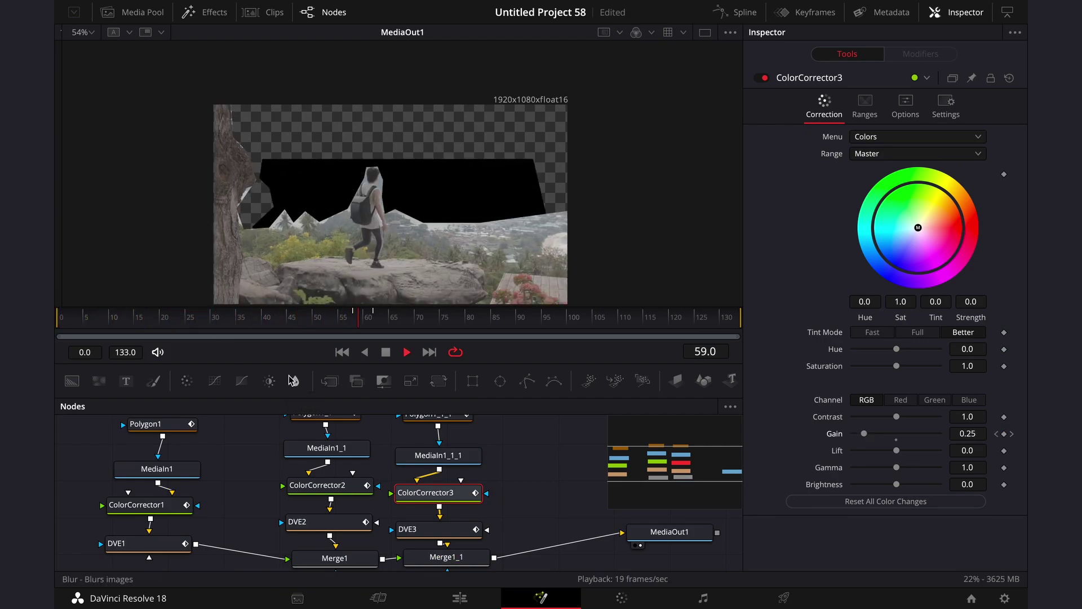
key("space")
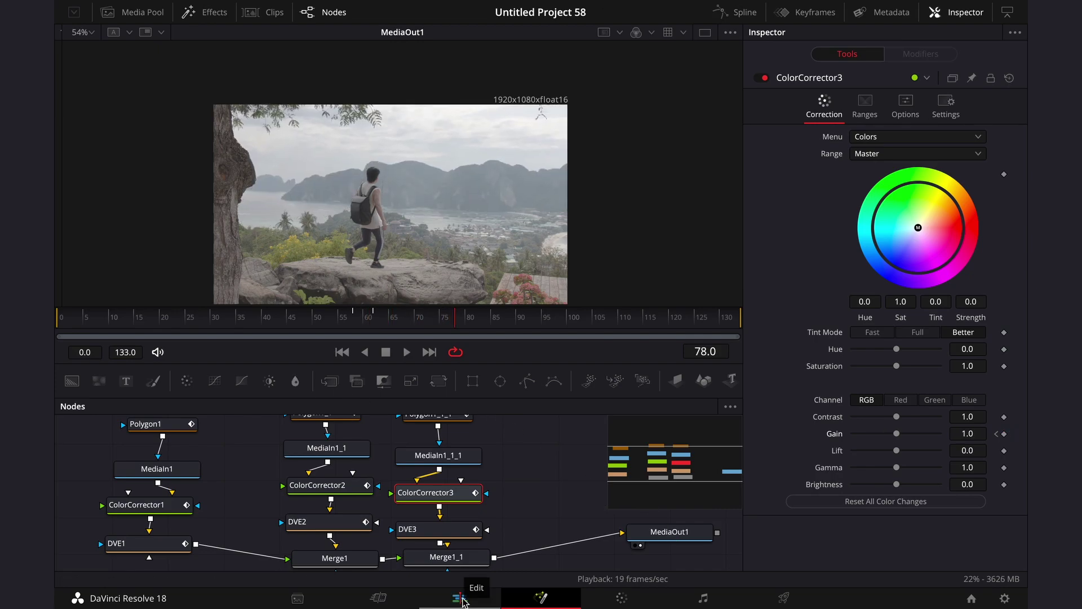
On the Edit page, play Fusion Clip 5 from the timeline start several times, stopping where it should end.
left_click(464, 602)
left_click_drag(284, 351, 192, 347)
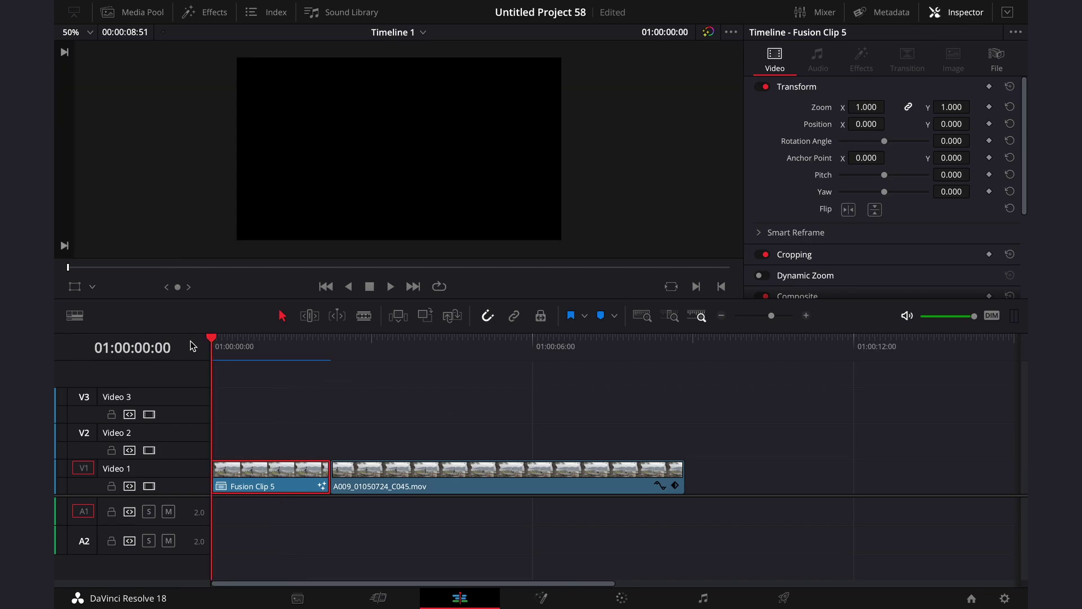
key("space")
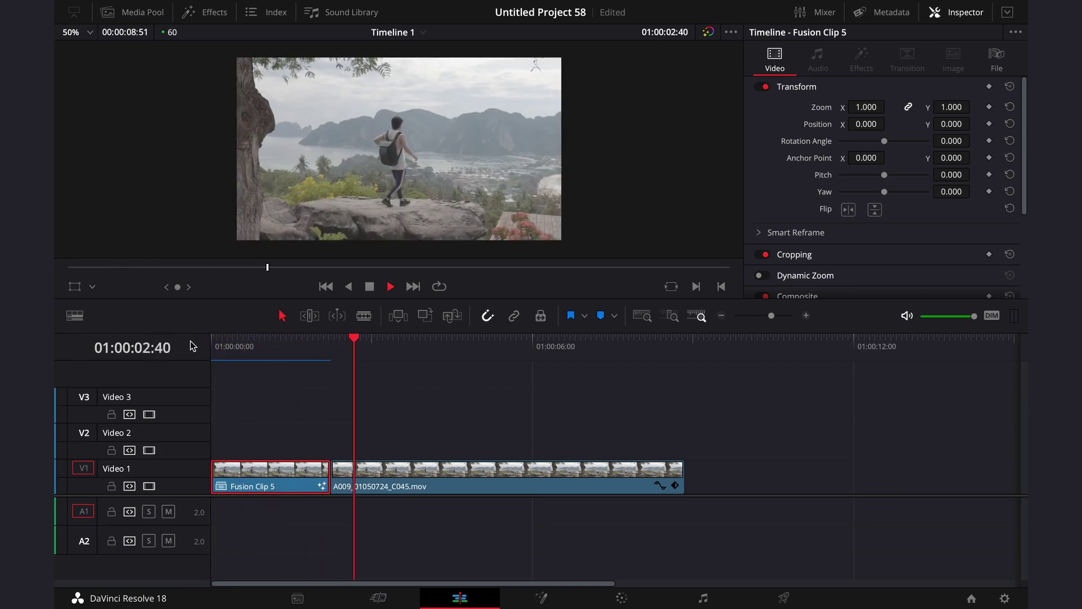
left_click_drag(274, 349, 117, 346)
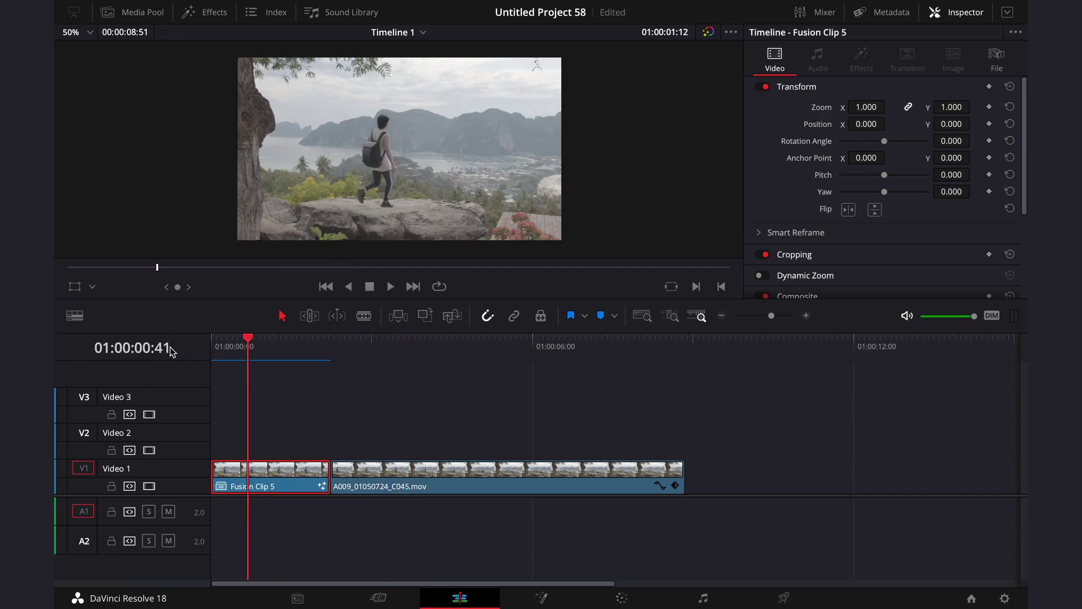
key("space")
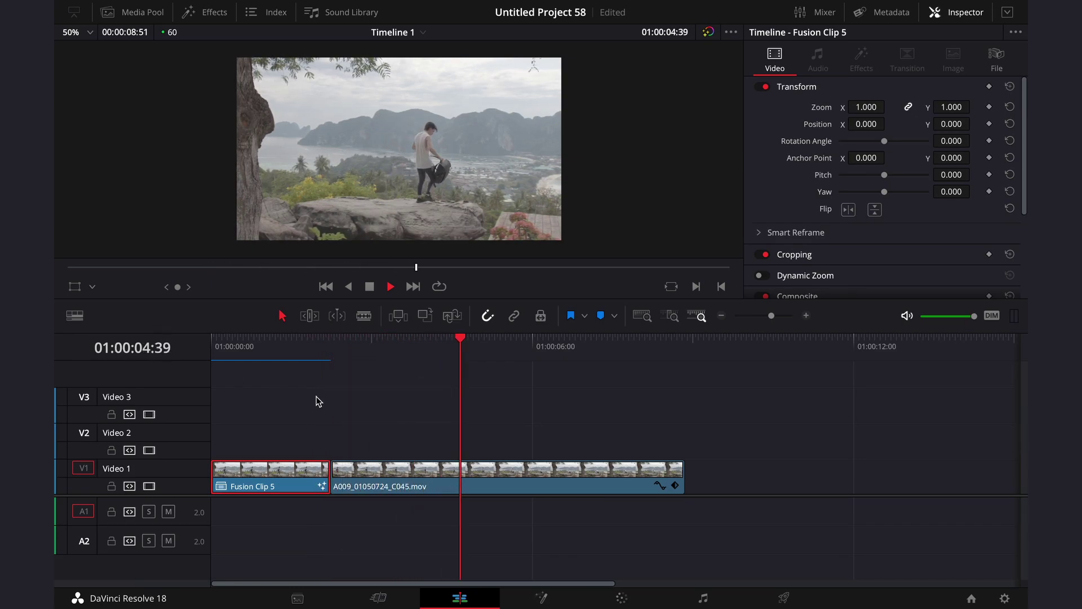
left_click_drag(313, 348, 199, 343)
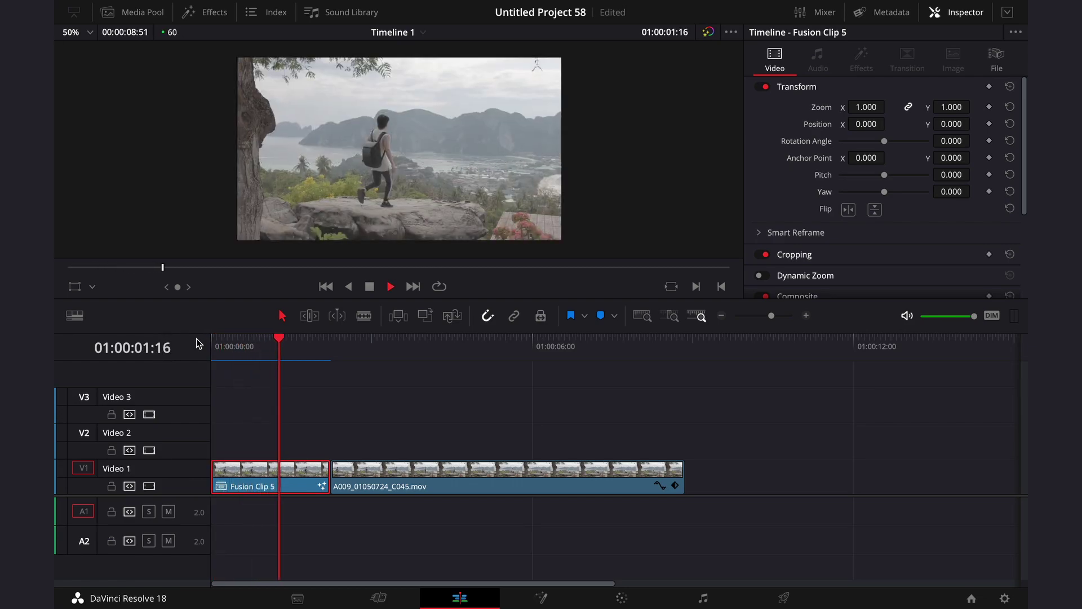
key("space")
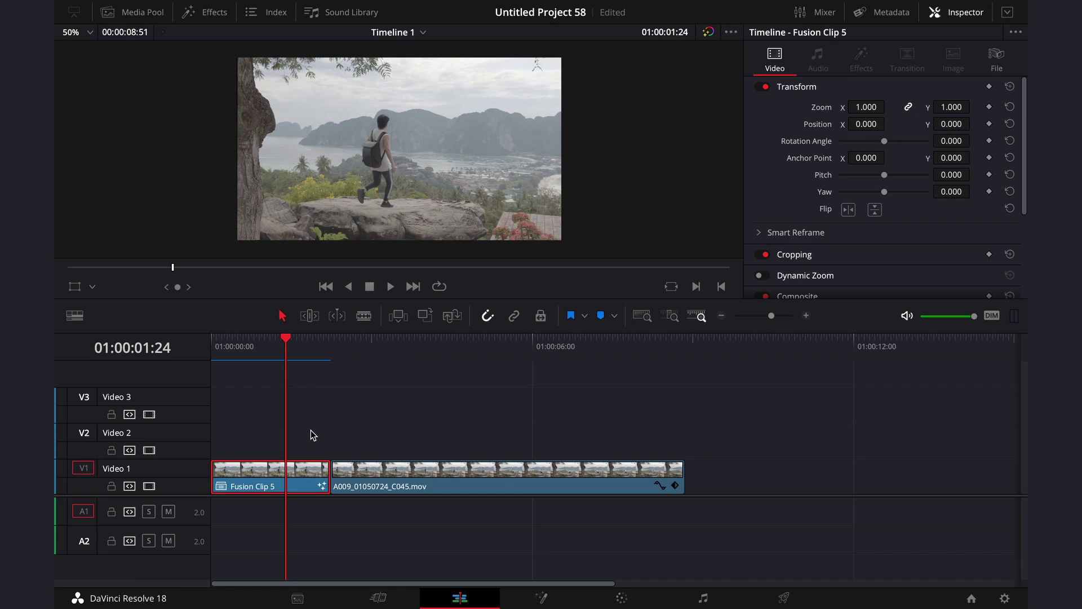
left_click_drag(292, 357, 166, 347)
key("space")
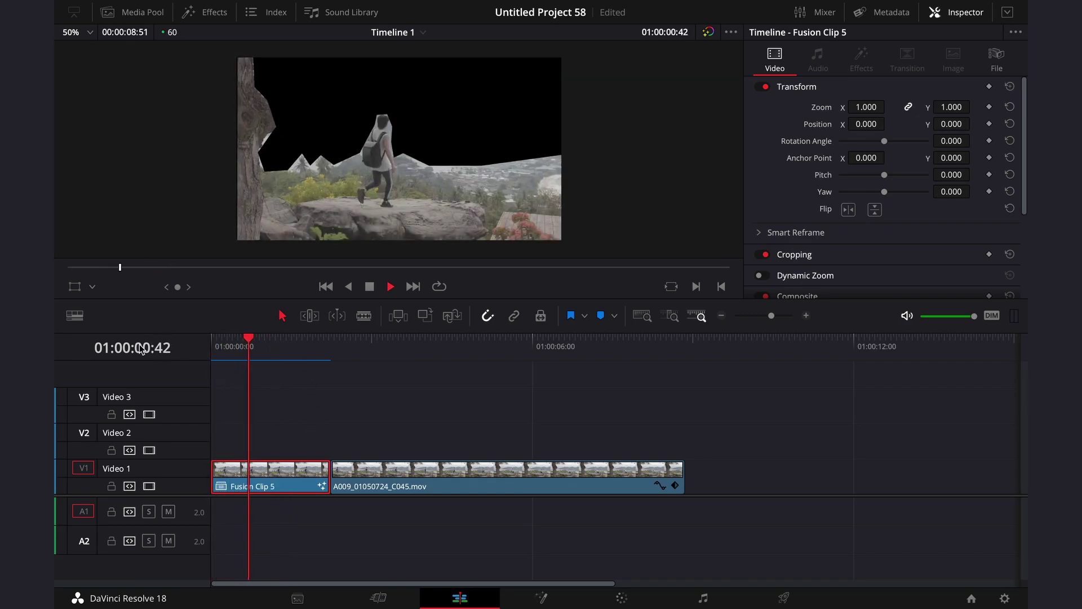
key("space")
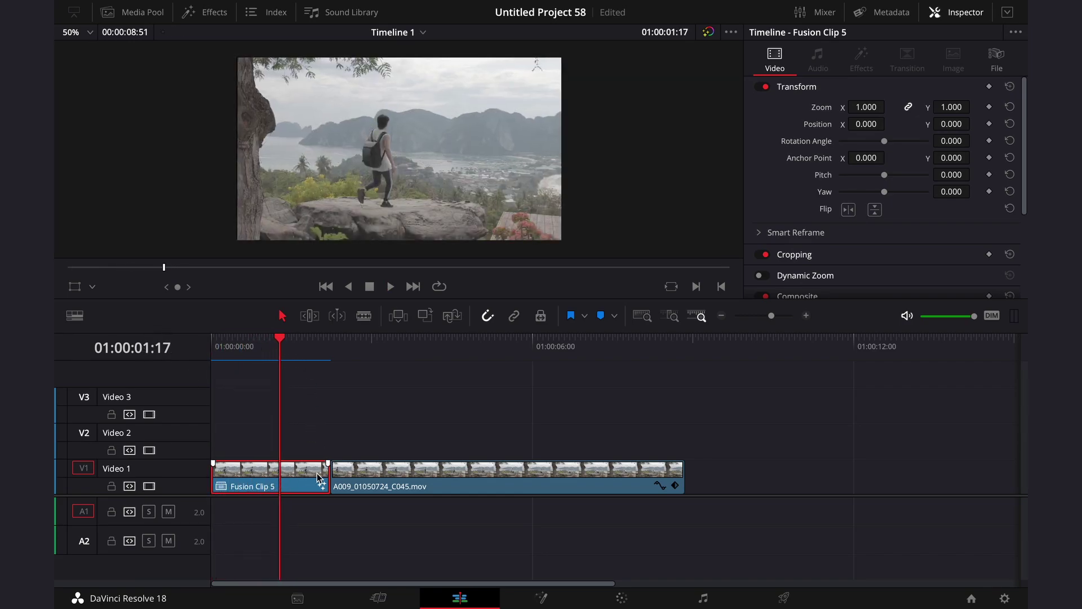
Trim Fusion Clip 5's end to the playhead, close the gap, and play the edit from the start.
left_click_drag(323, 474, 280, 475)
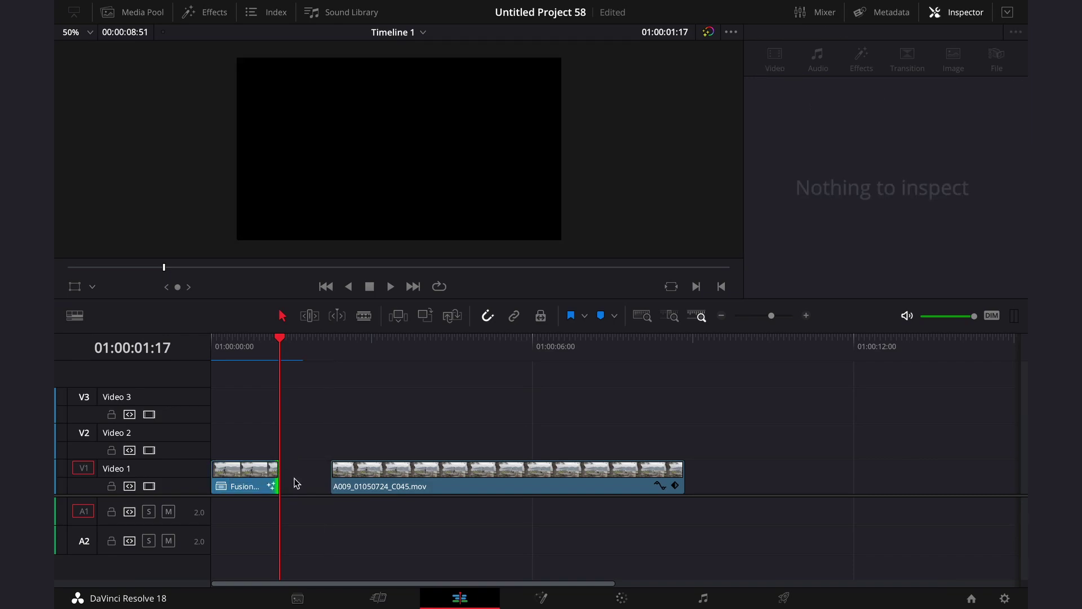
key("Delete")
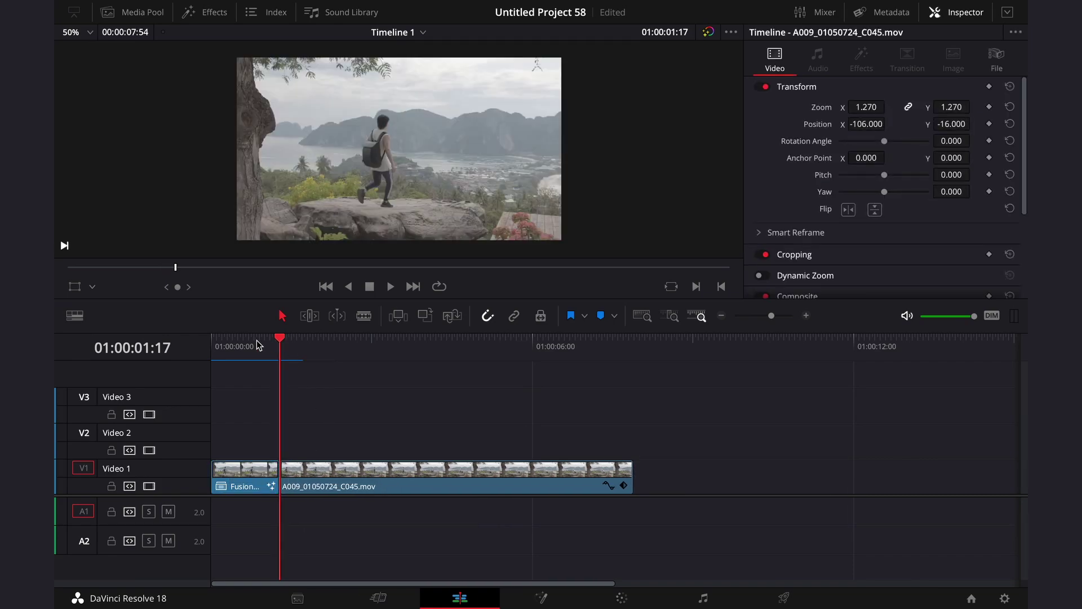
key("Home")
key("space")
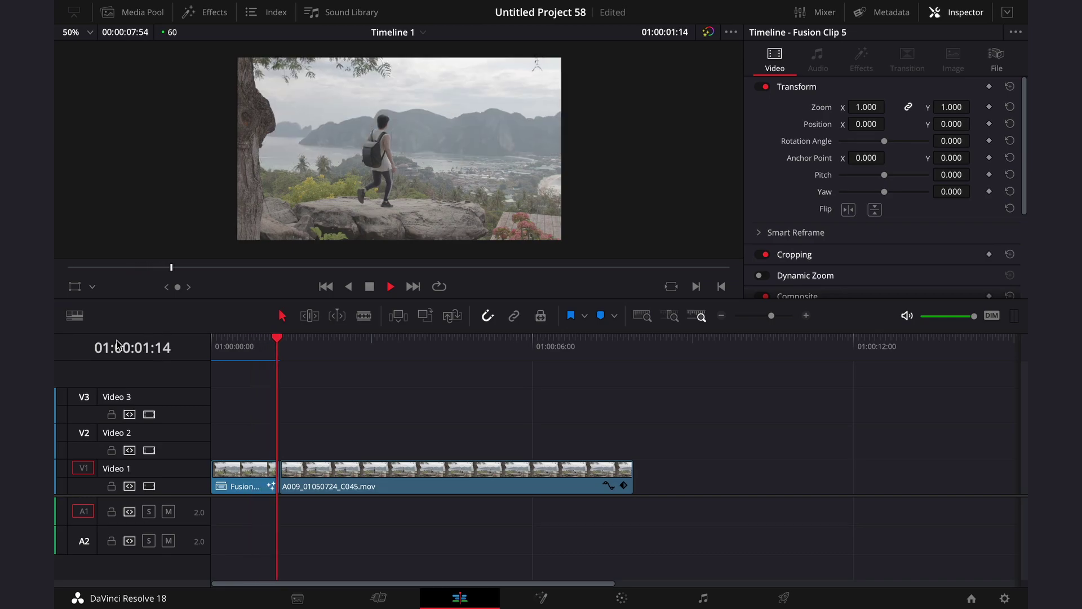
key("space")
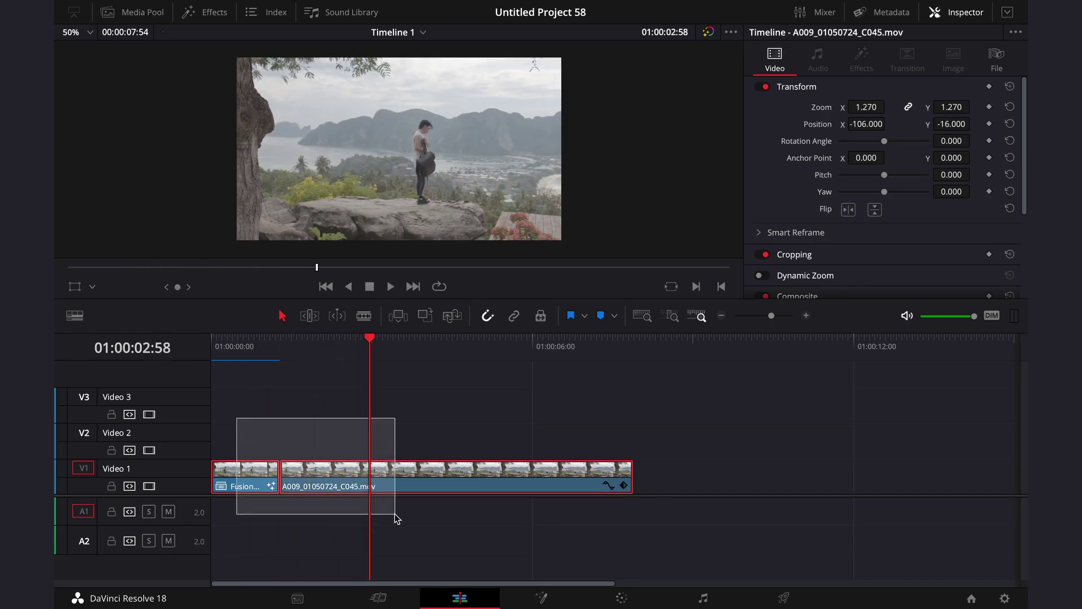
Lift both clips to Video 2 and lay boat clip A009_01050504_C028, audio removed and trimmed, on Video 1.
left_click_drag(237, 420, 395, 517)
left_click_drag(336, 480, 334, 432)
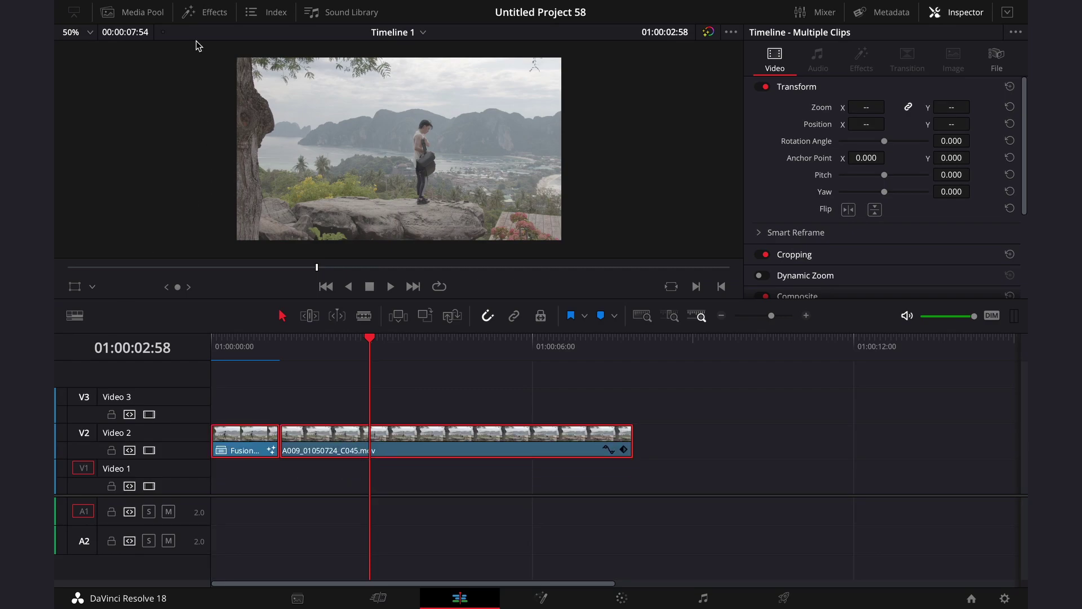
left_click(141, 15)
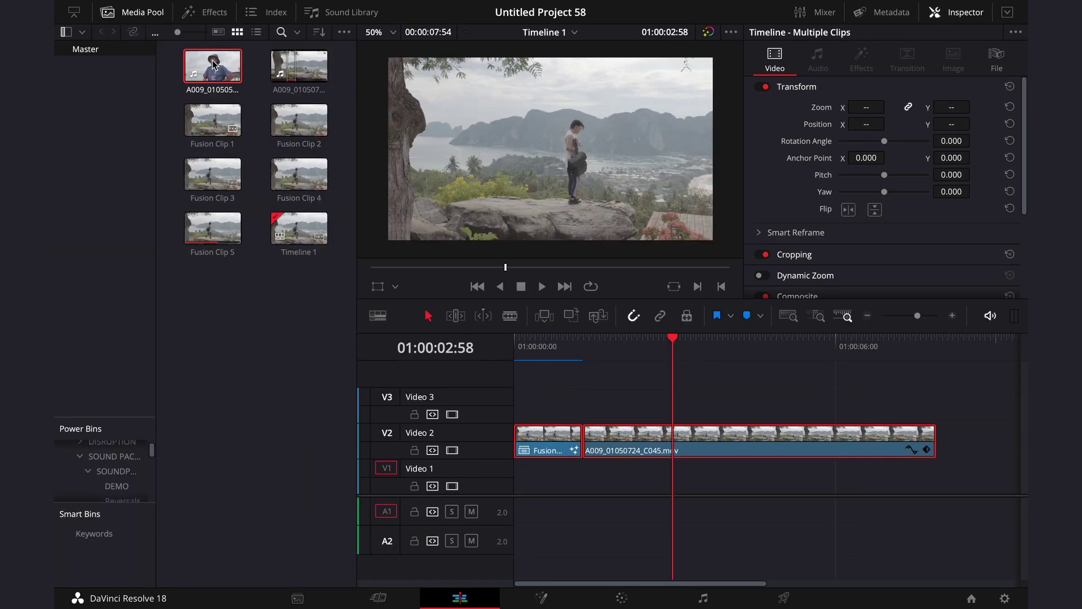
mouse_move(213, 67)
left_mouse_down()
mouse_move(702, 332)
mouse_move(630, 540)
left_mouse_up()
left_click(631, 519, "alt")
key("Delete")
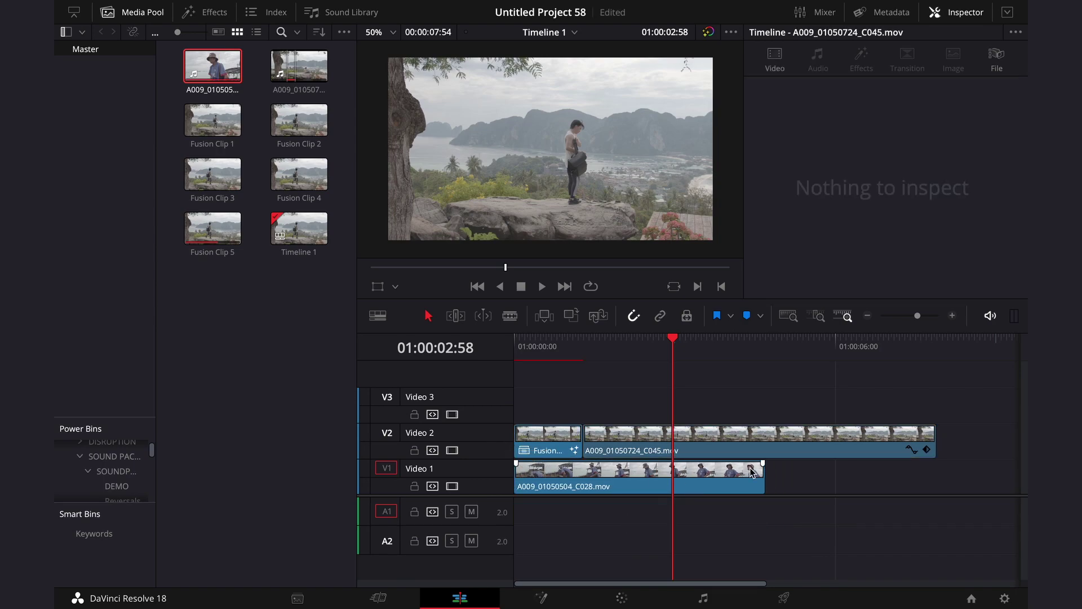
left_click_drag(759, 473, 581, 473)
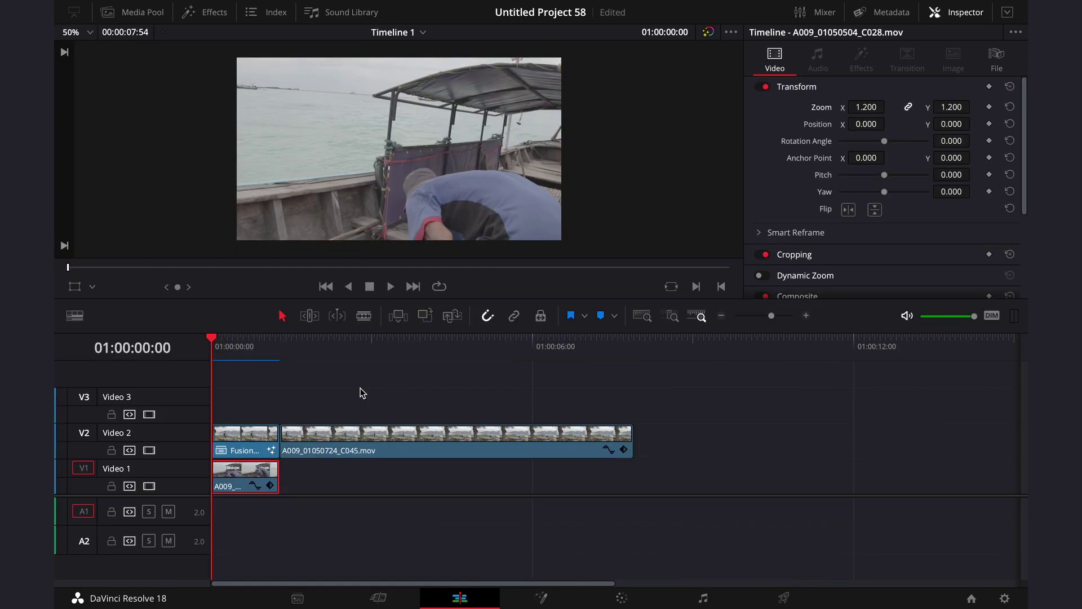
key("space")
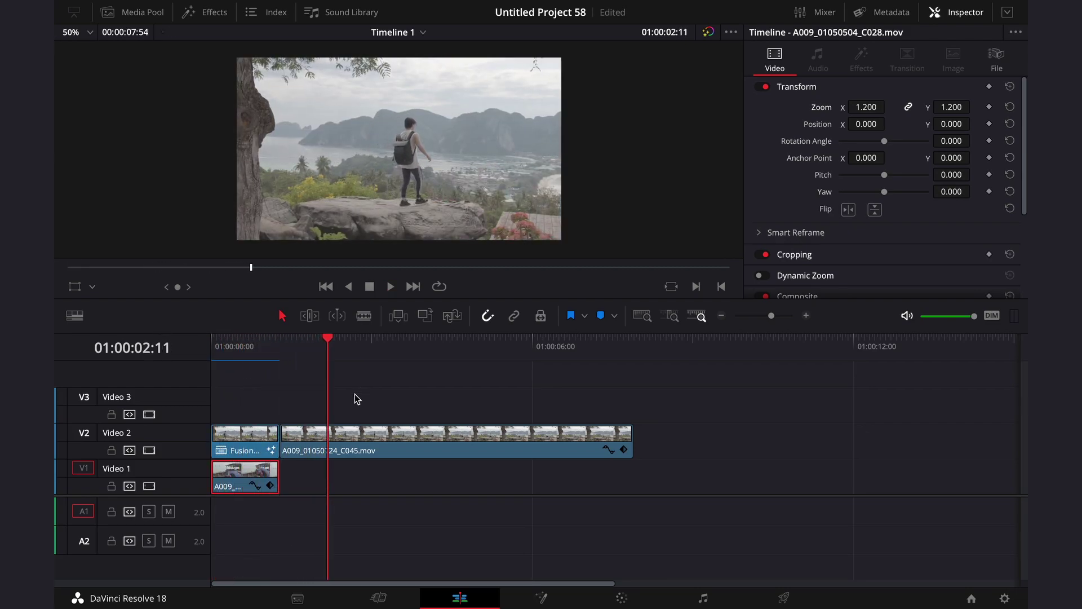
left_click_drag(264, 346, 99, 339)
key("space")
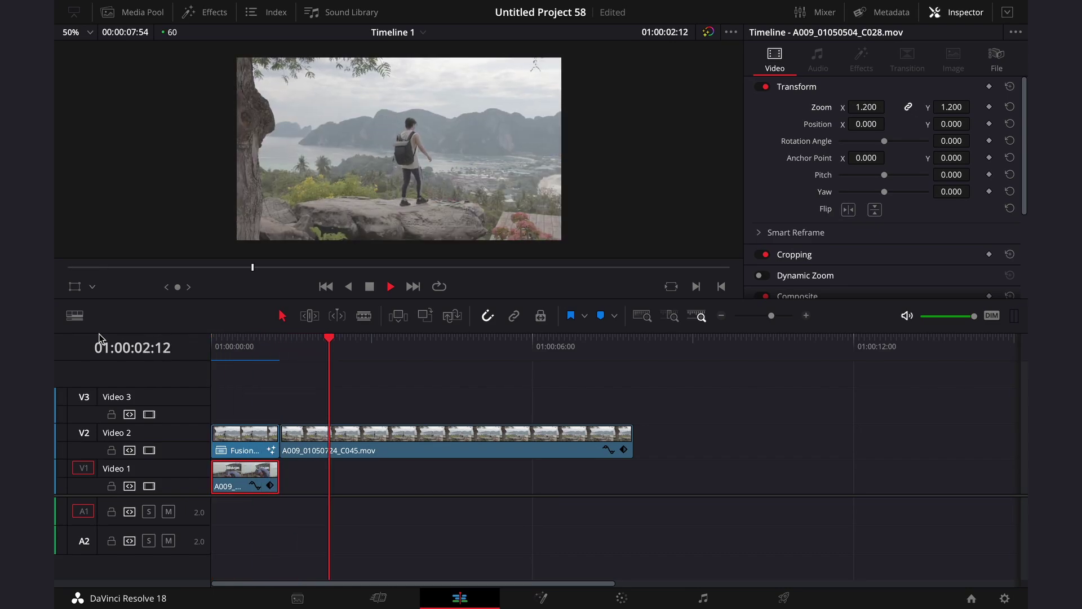
left_click_drag(256, 349, 298, 363)
key("l")
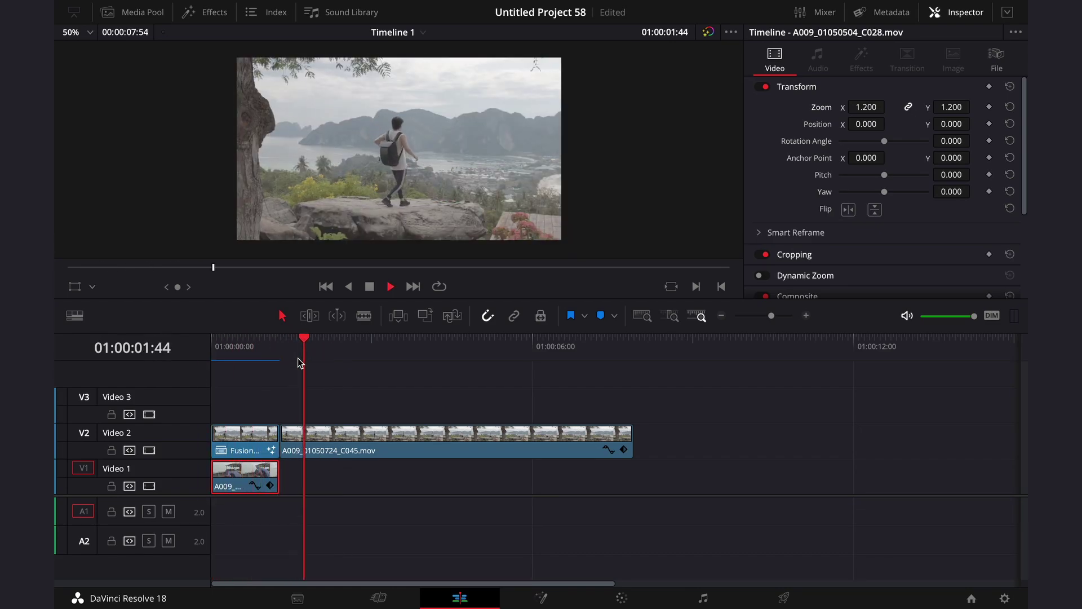
key("l")
key("l")
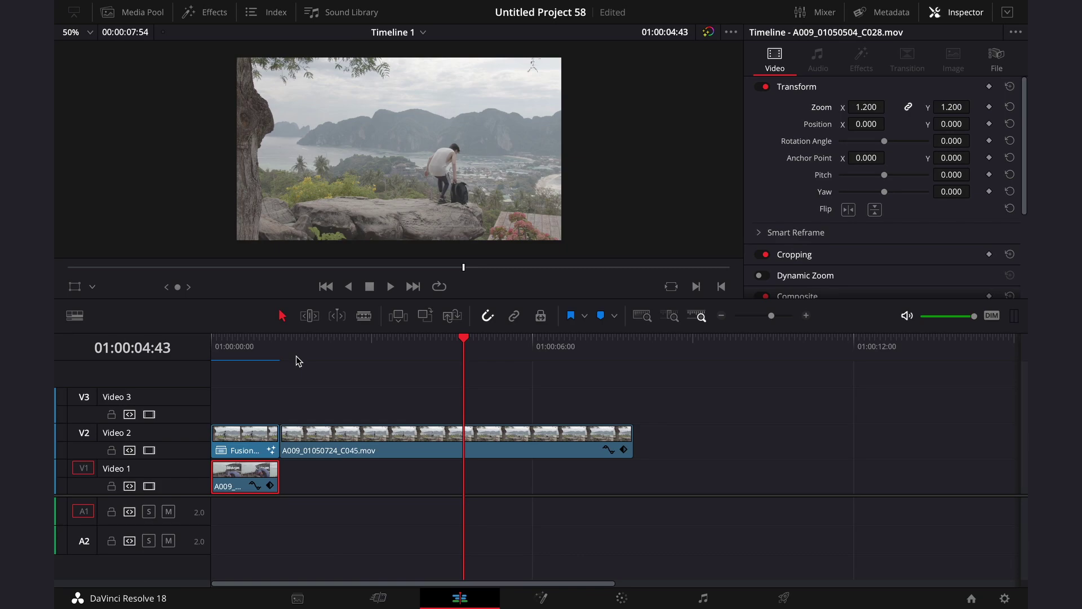